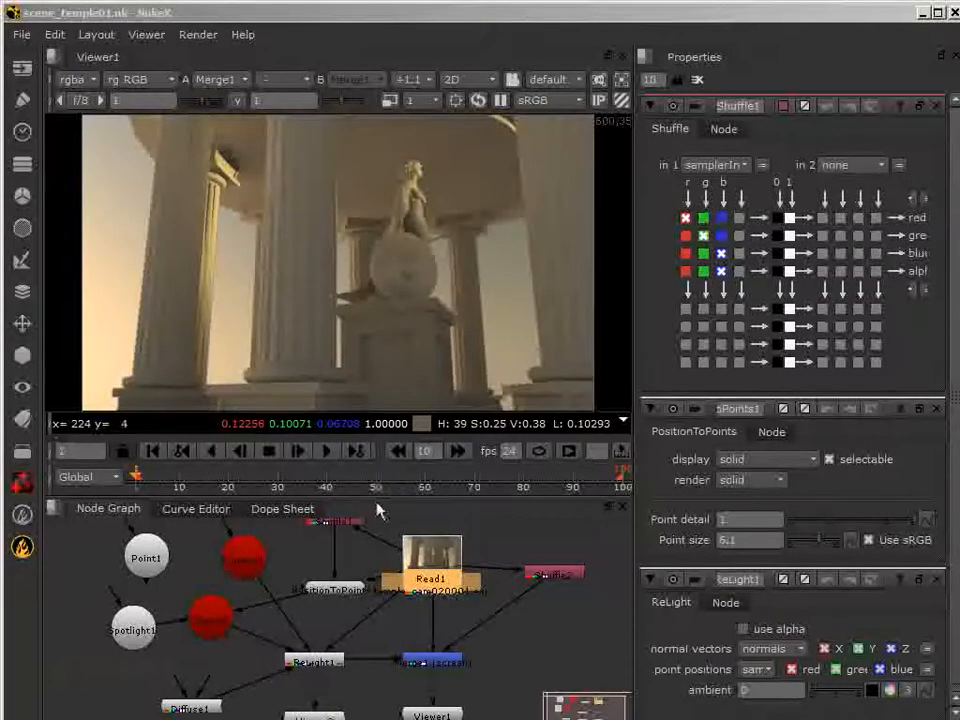
Disconnect Spotlight1 from its scene node to compare the relit temple without it, and reconnect the light.
mouse_move(364, 498)
mouse_down()
mouse_move(375, 400)
mouse_move(377, 507)
mouse_up()
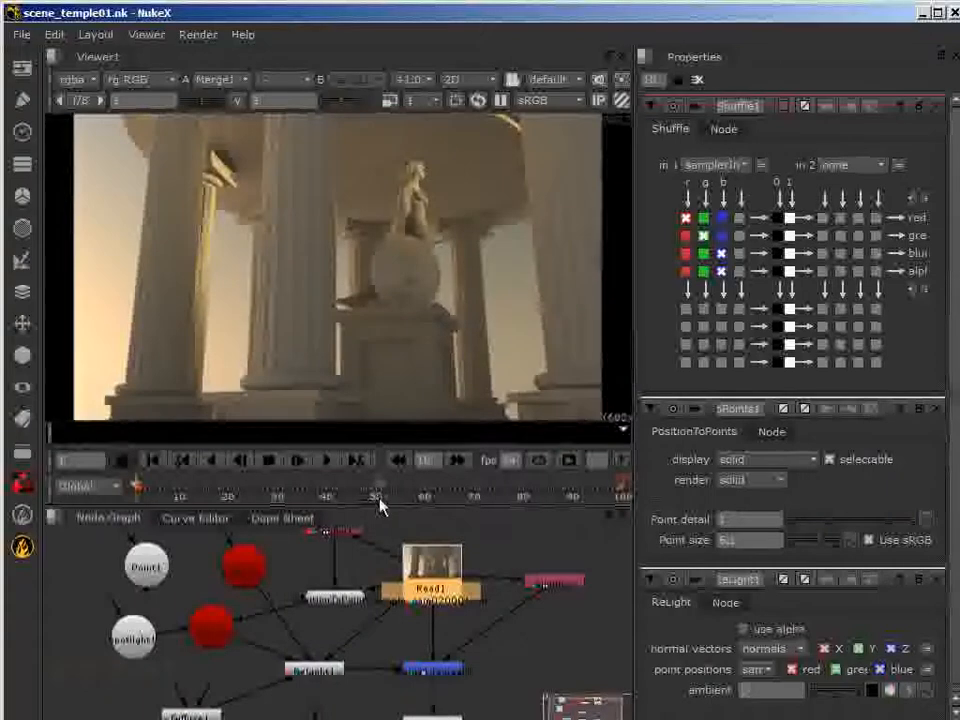
mouse_move(120, 647)
mouse_down()
mouse_move(100, 634)
mouse_move(124, 628)
mouse_move(111, 627)
mouse_up()
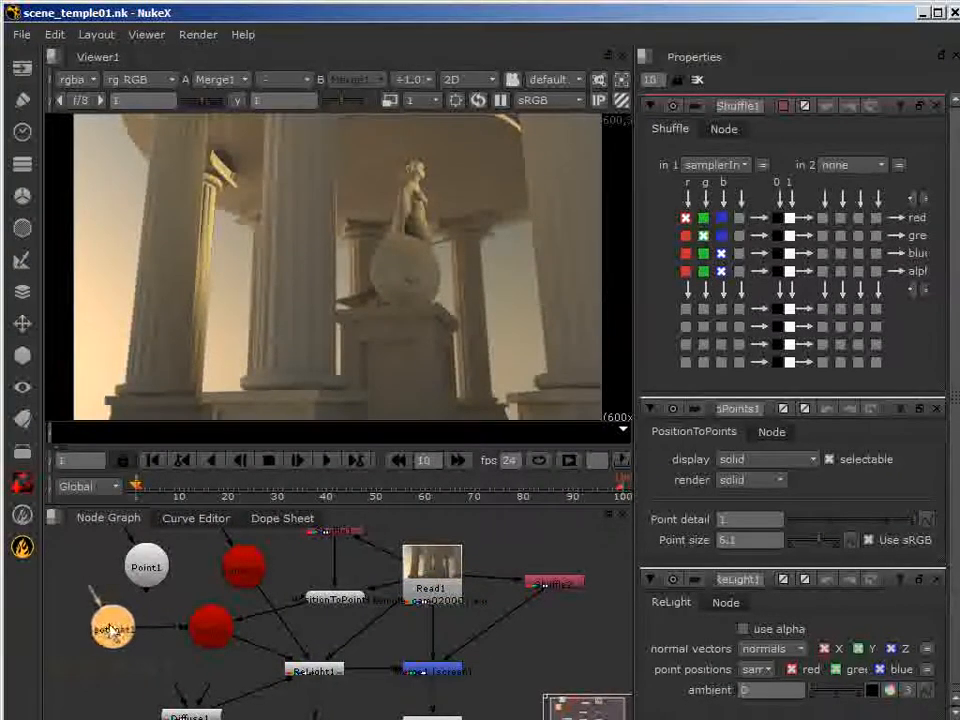
drag(186, 636, 163, 646)
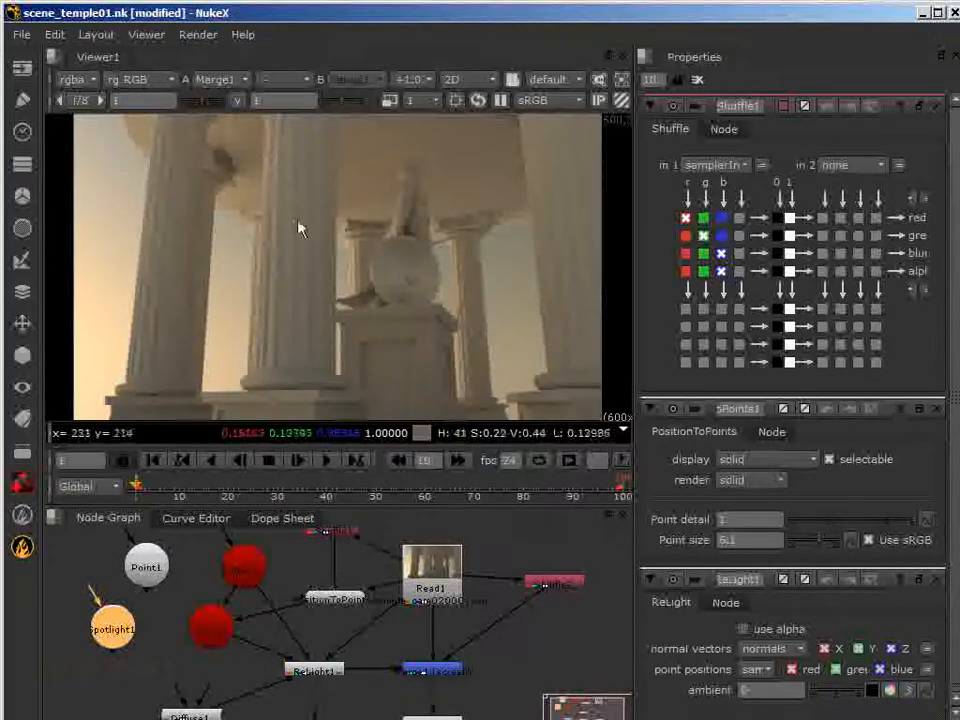
drag(113, 650, 212, 632)
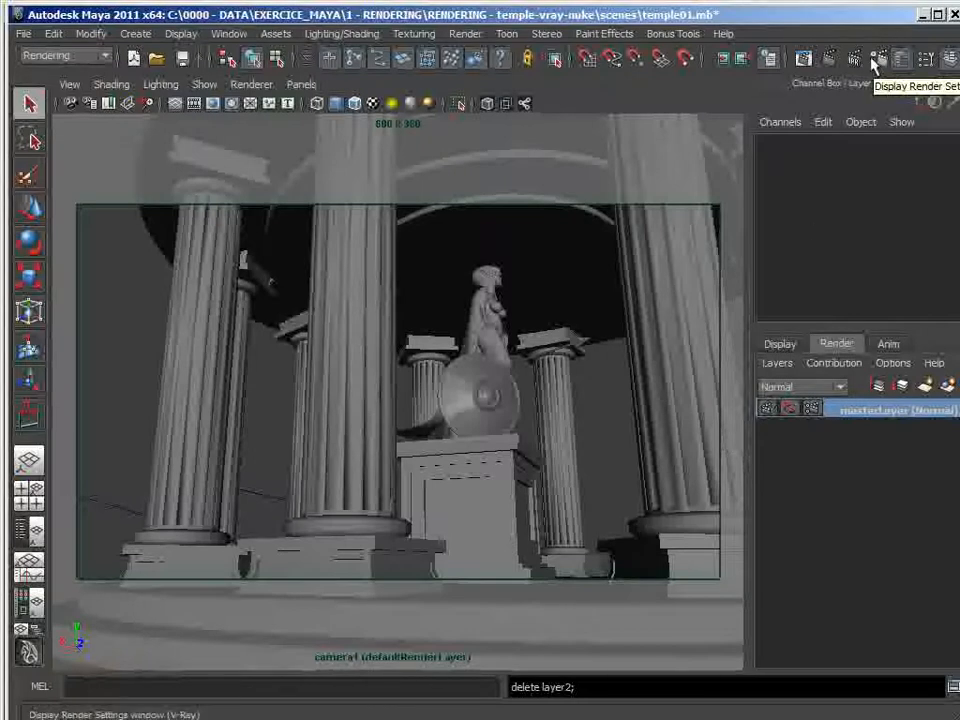
Switch to Maya and open the temple scene in a separate perspective view window showing the sun and camera.
click(300, 84)
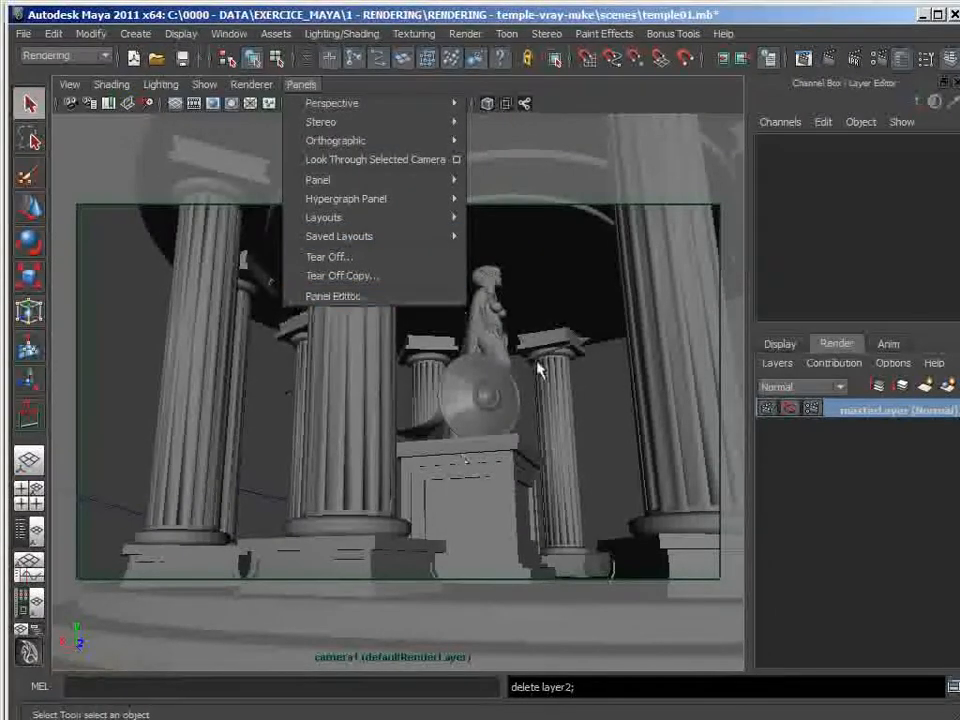
click(592, 98)
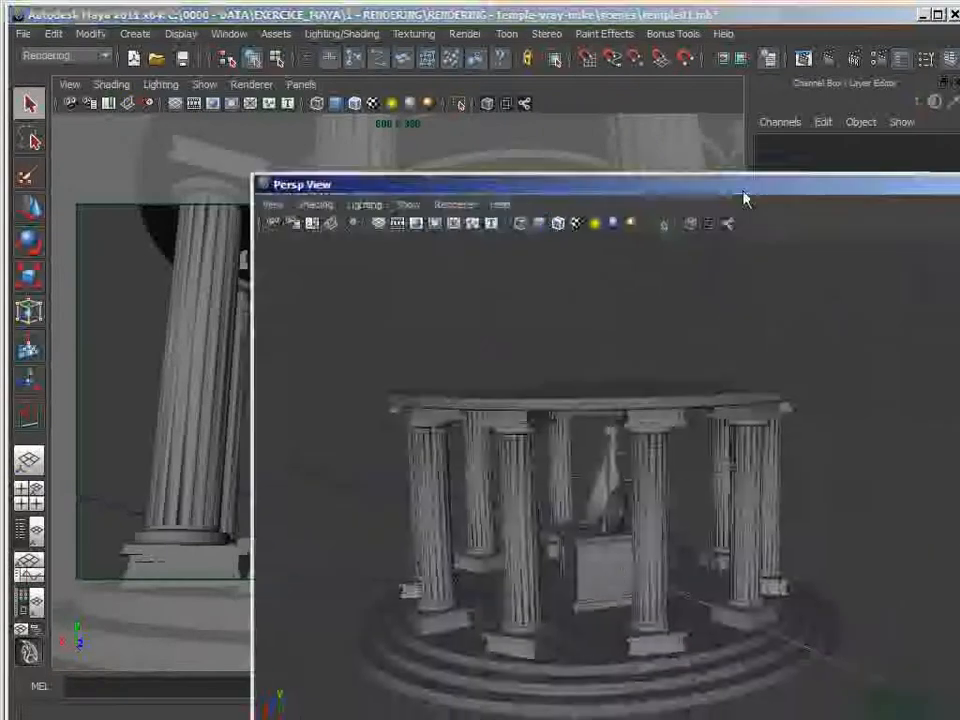
drag(746, 197, 553, 75)
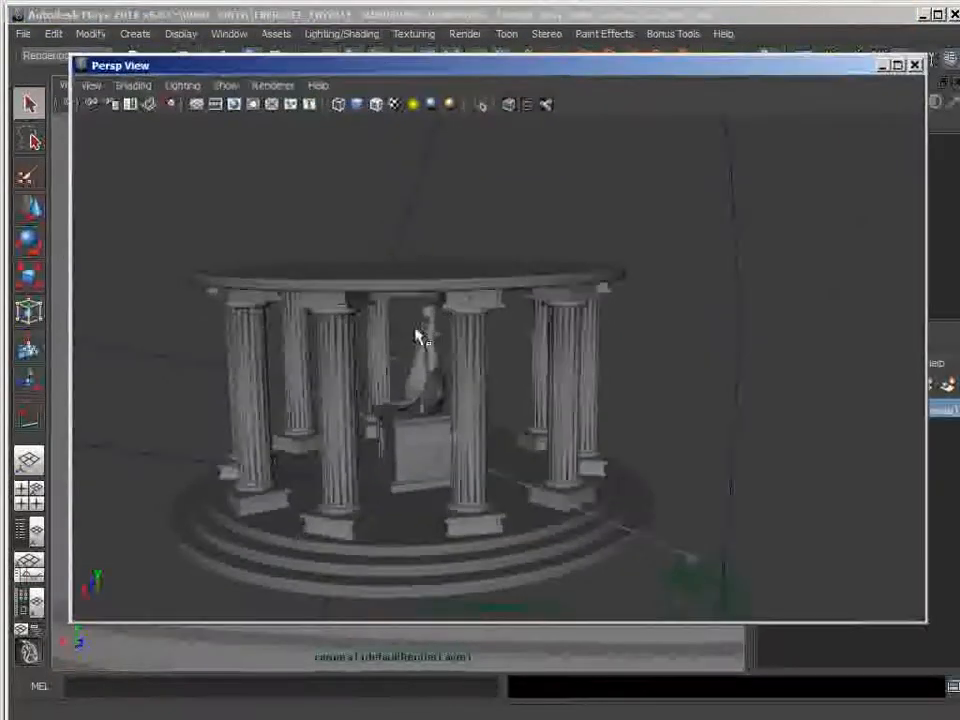
scroll(418, 337, down, 5)
alt+drag(448, 328, 468, 320)
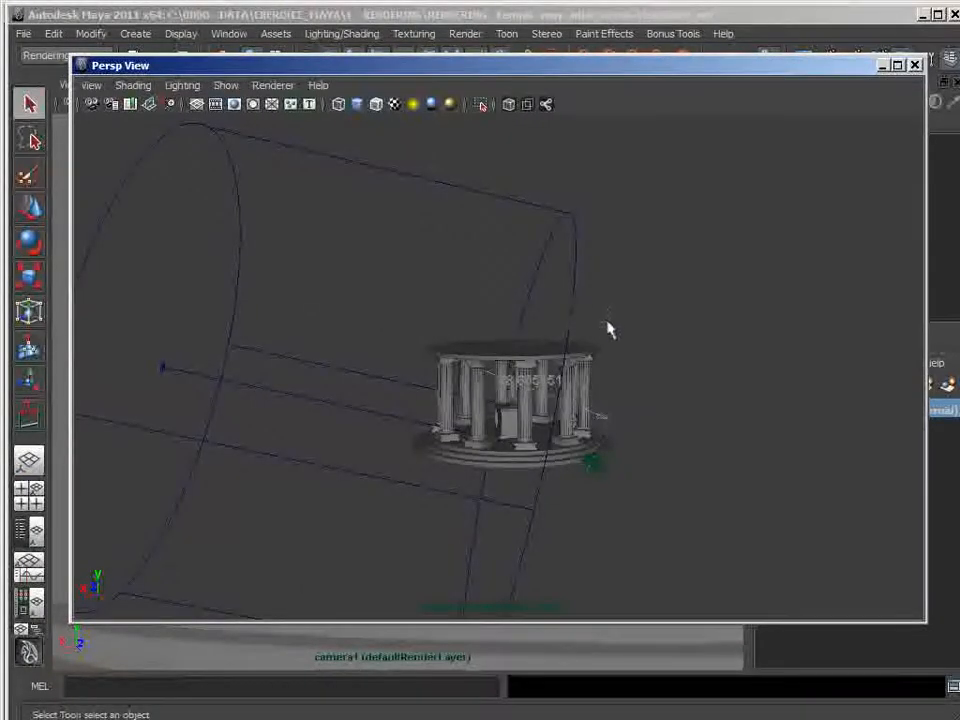
Set the shadow subdivs of the V-Ray sun to 16.
drag(148, 354, 198, 398)
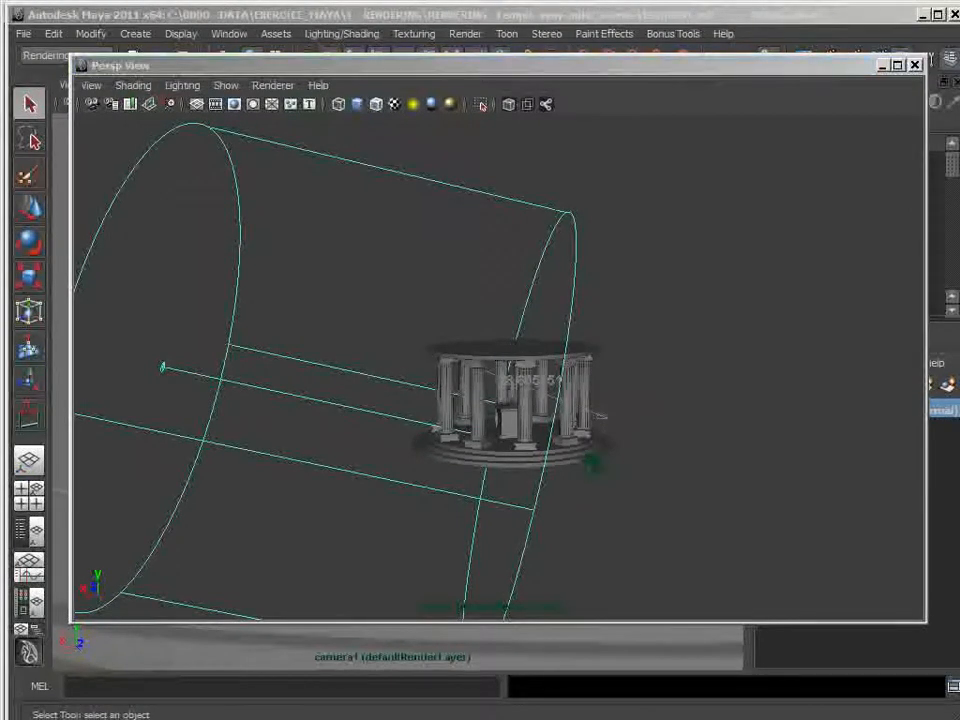
drag(814, 284, 598, 51)
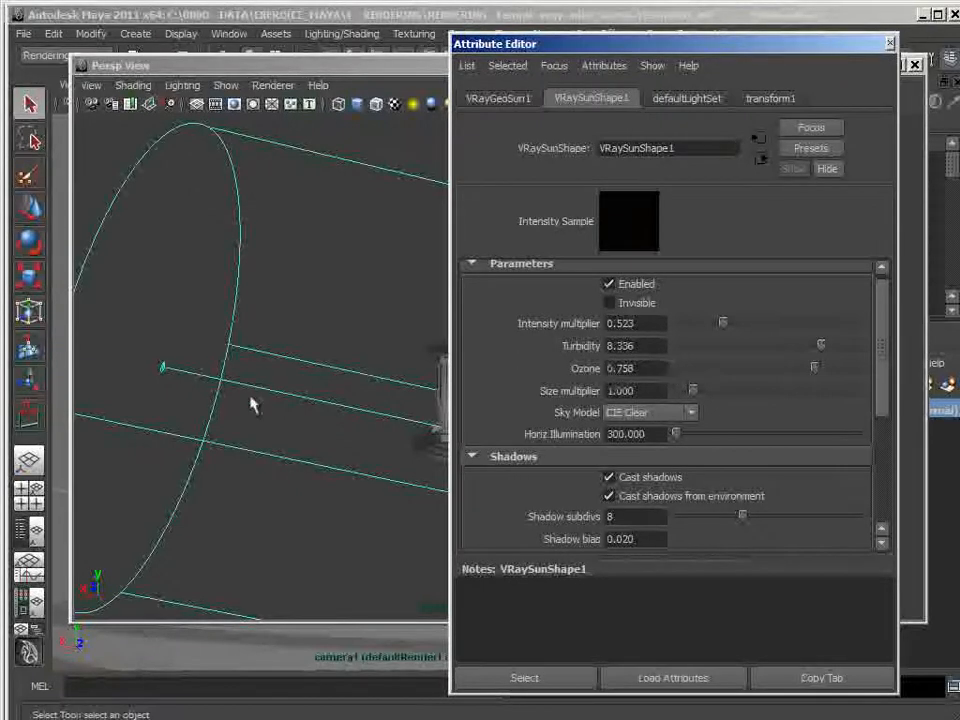
drag(546, 58, 438, 537)
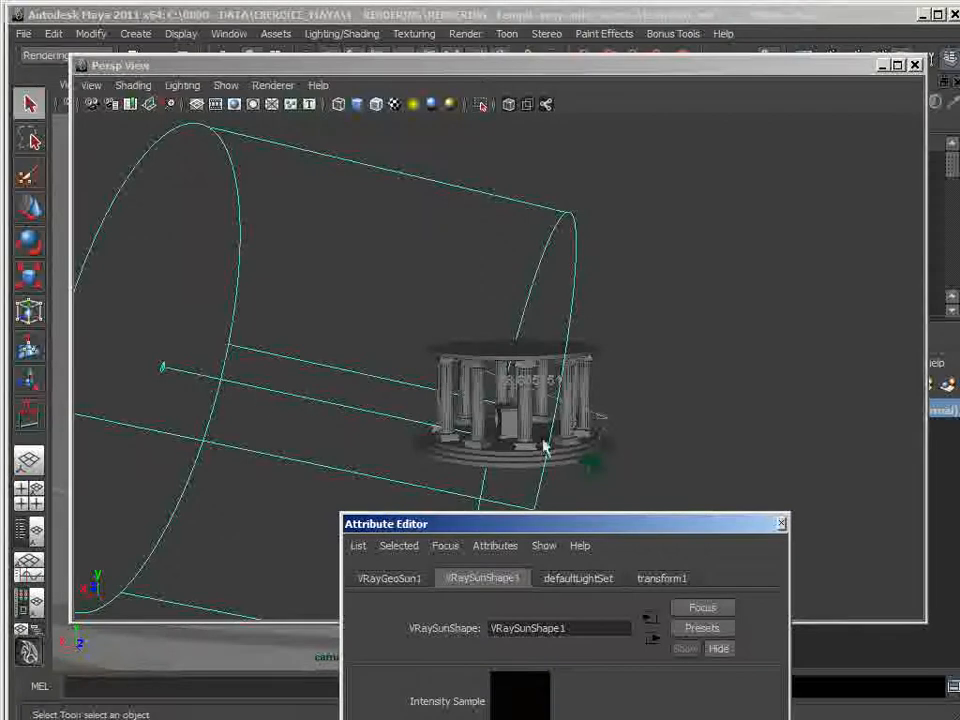
drag(575, 537, 657, 63)
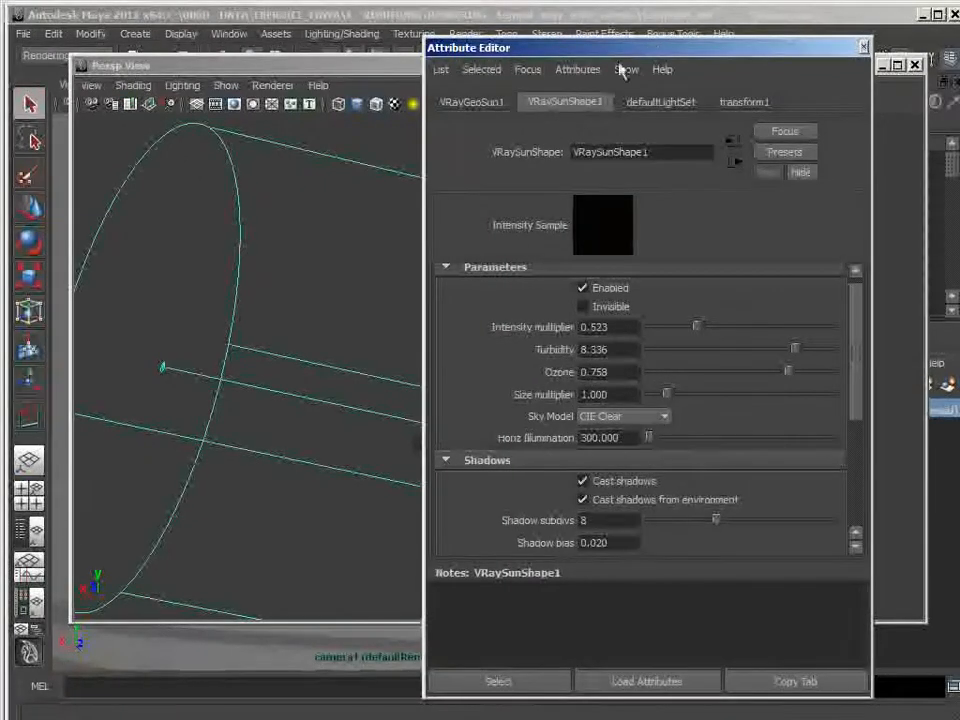
drag(653, 58, 647, 44)
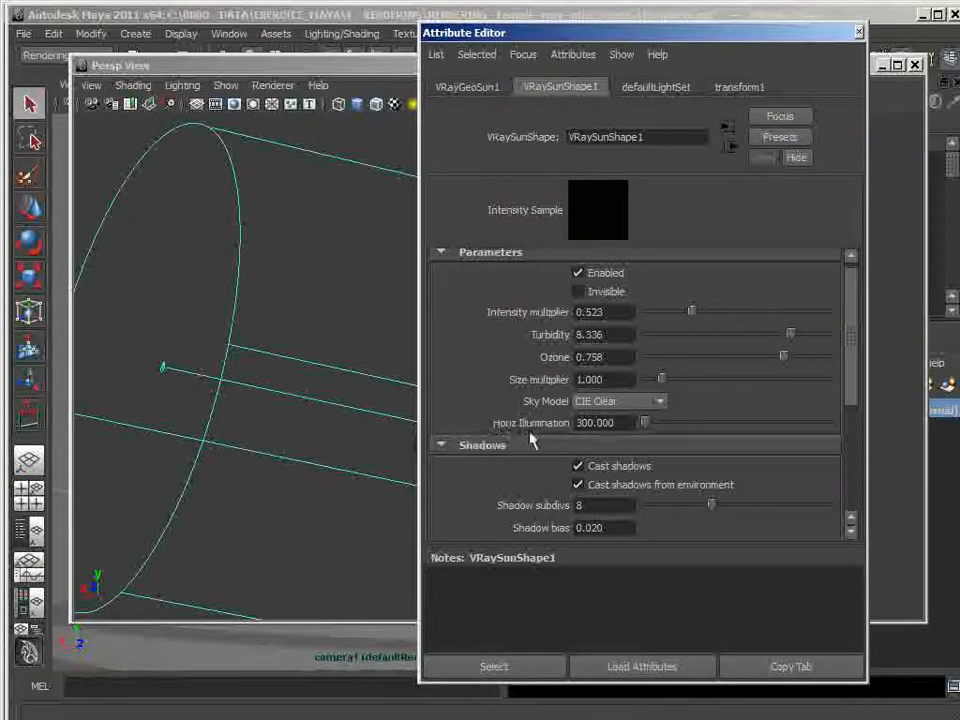
drag(624, 423, 512, 427)
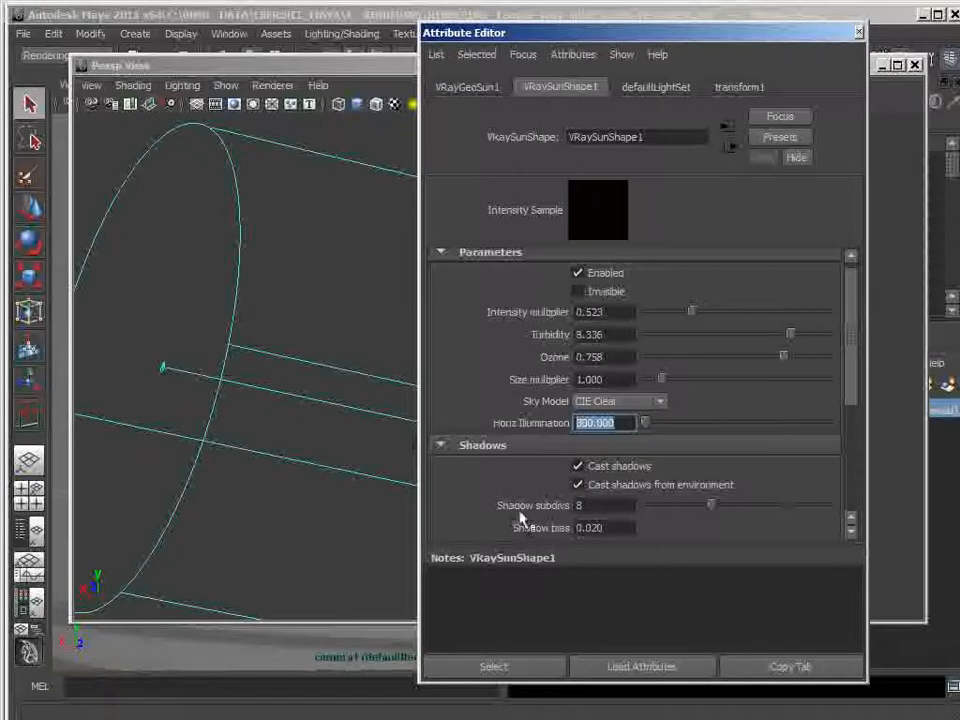
click(618, 507)
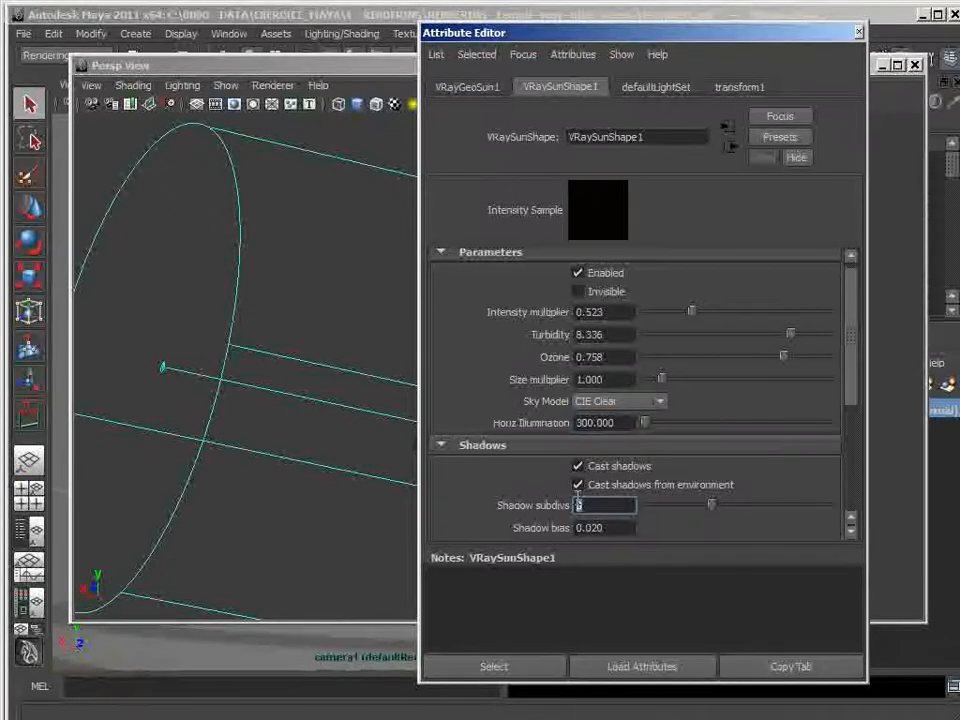
text(16)
key(Return)
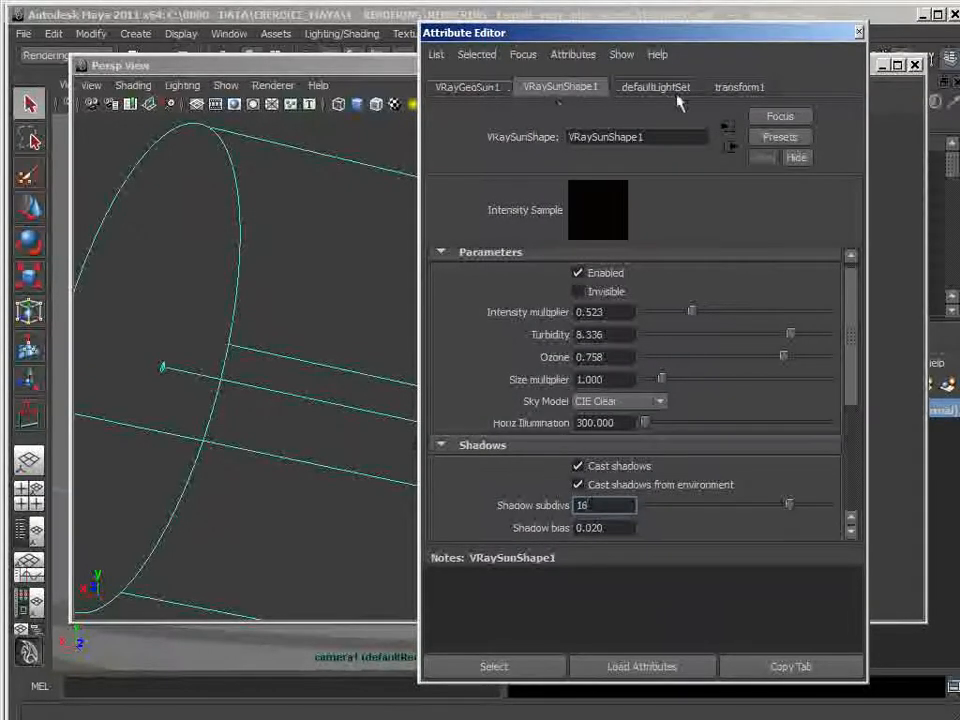
drag(686, 36, 959, 60)
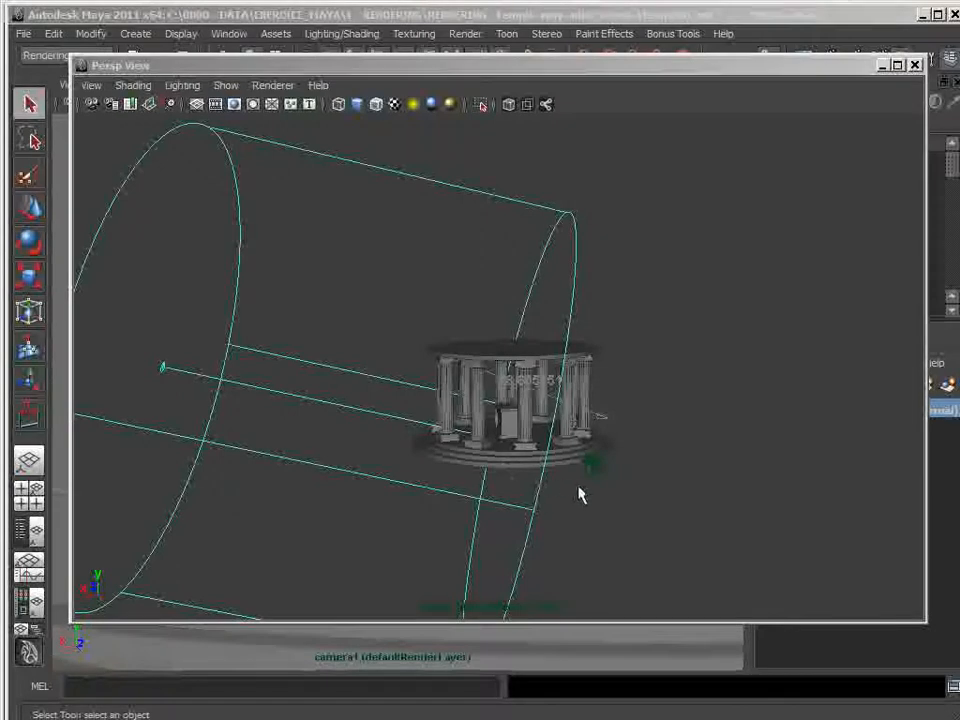
Select camera1 in the perspective view and check its optional V-Ray attributes, Physical camera and Camera settings.
mouse_move(566, 477)
alt+mouse_down()
mouse_move(510, 491)
mouse_move(369, 491)
mouse_move(367, 477)
mouse_move(328, 495)
mouse_move(470, 521)
mouse_move(647, 486)
mouse_move(558, 493)
alt+mouse_up()
click(326, 442)
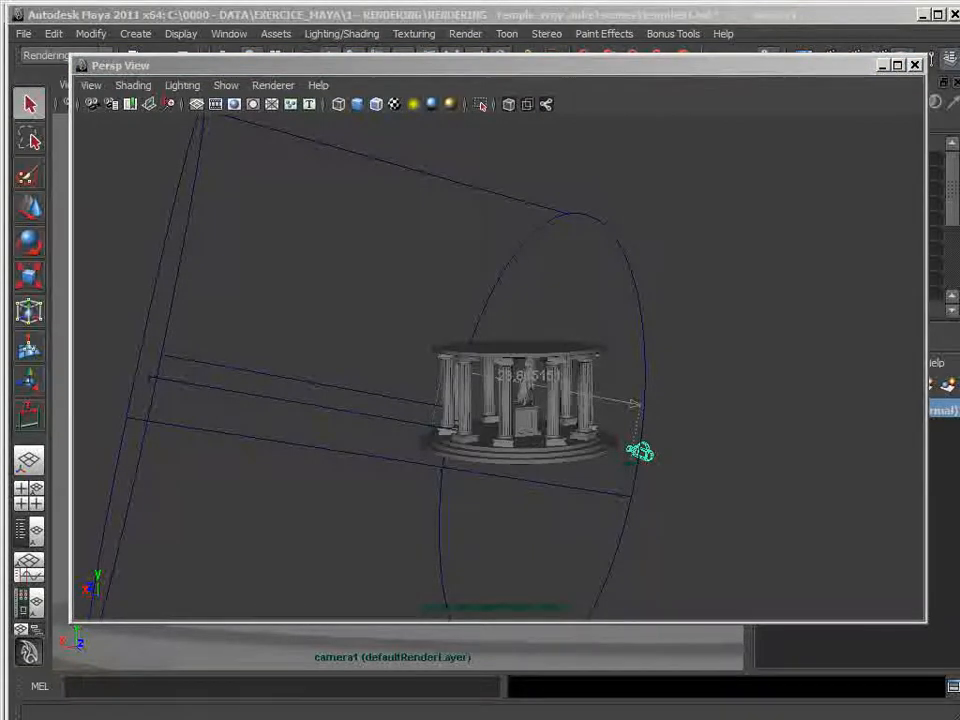
drag(958, 70, 749, 32)
click(600, 51)
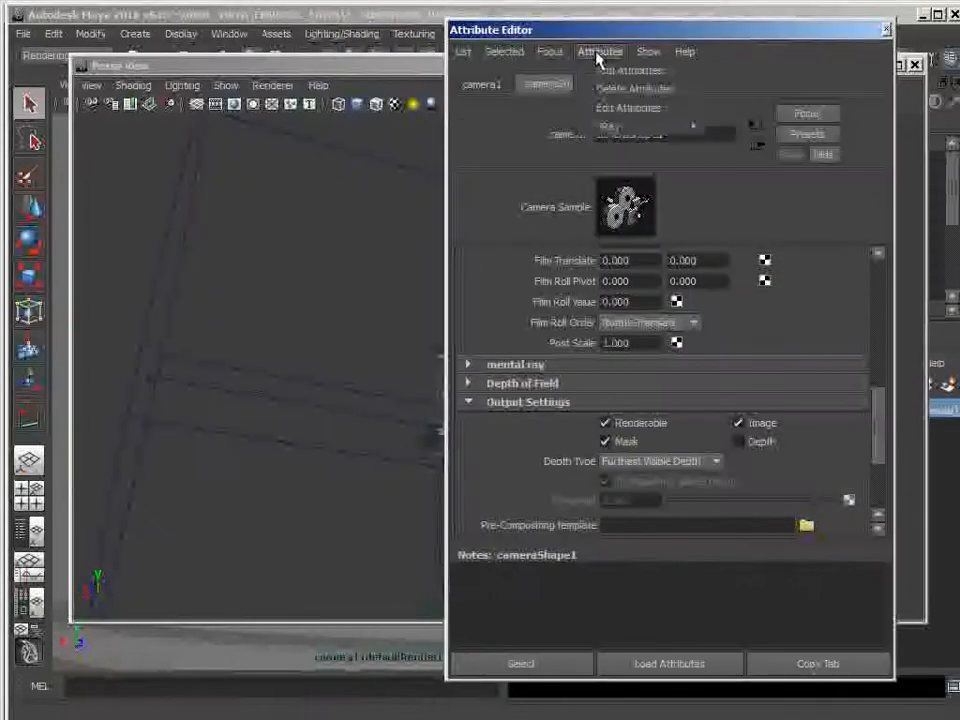
mouse_move(611, 140)
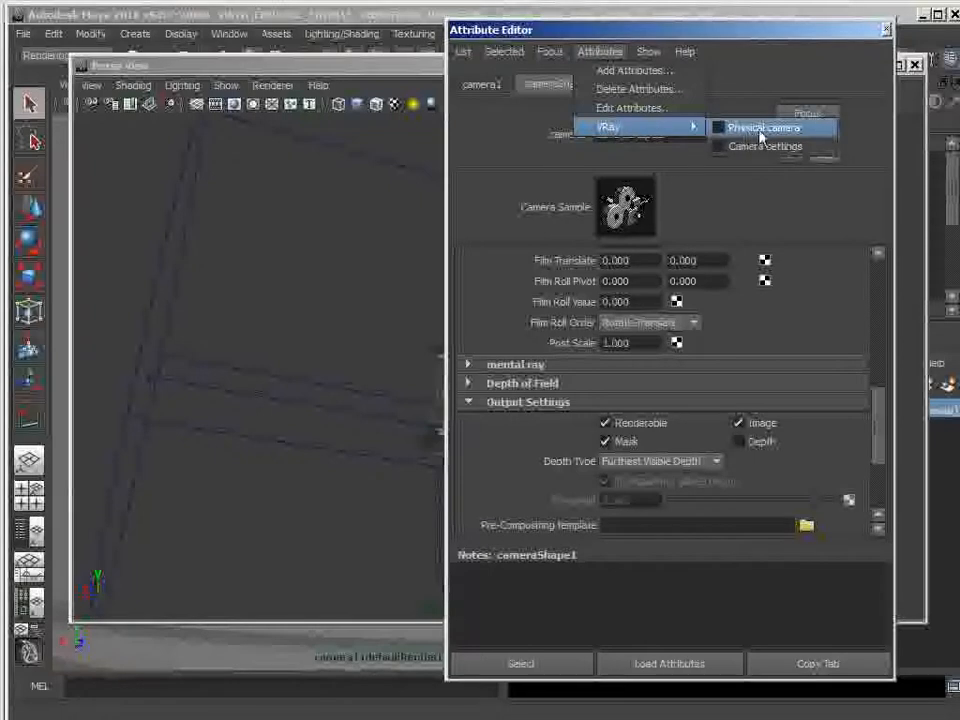
click(720, 34)
drag(685, 34, 713, 41)
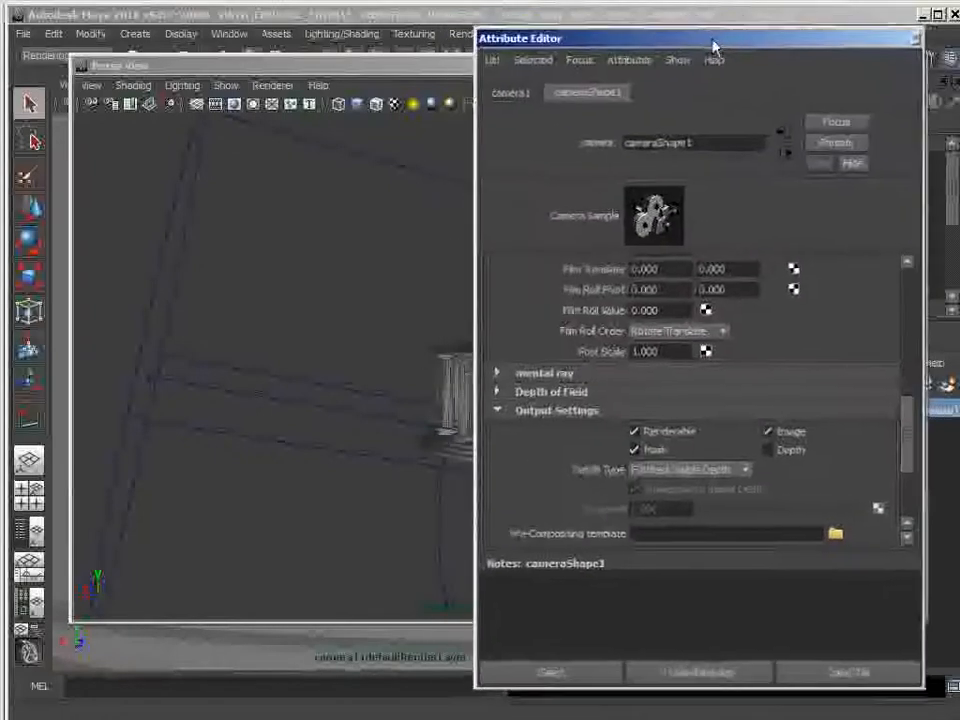
click(915, 37)
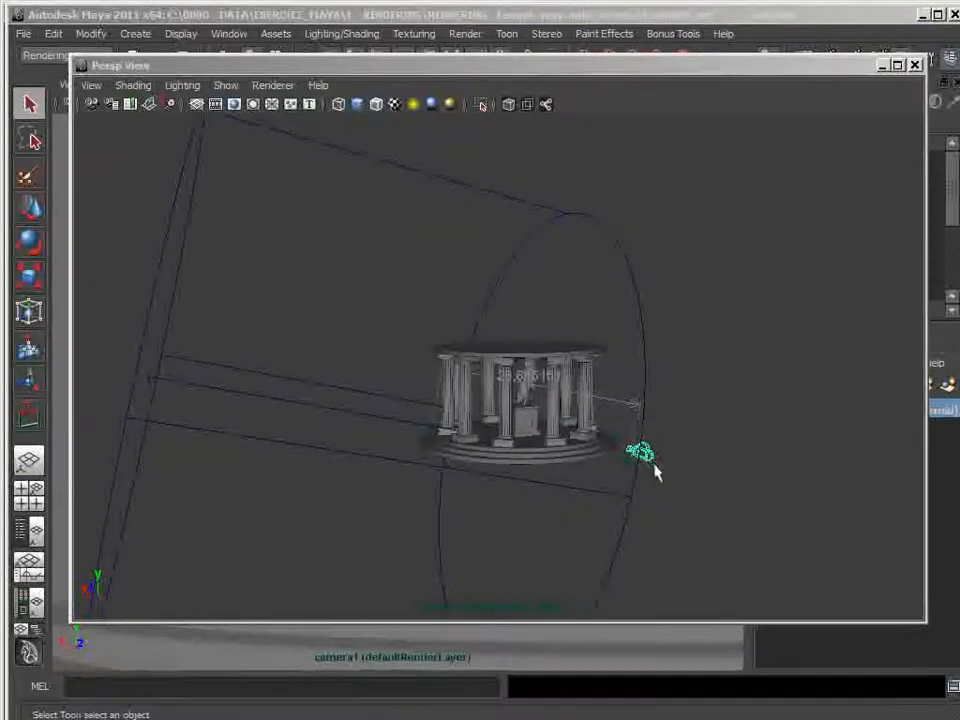
alt+drag(654, 467, 681, 491)
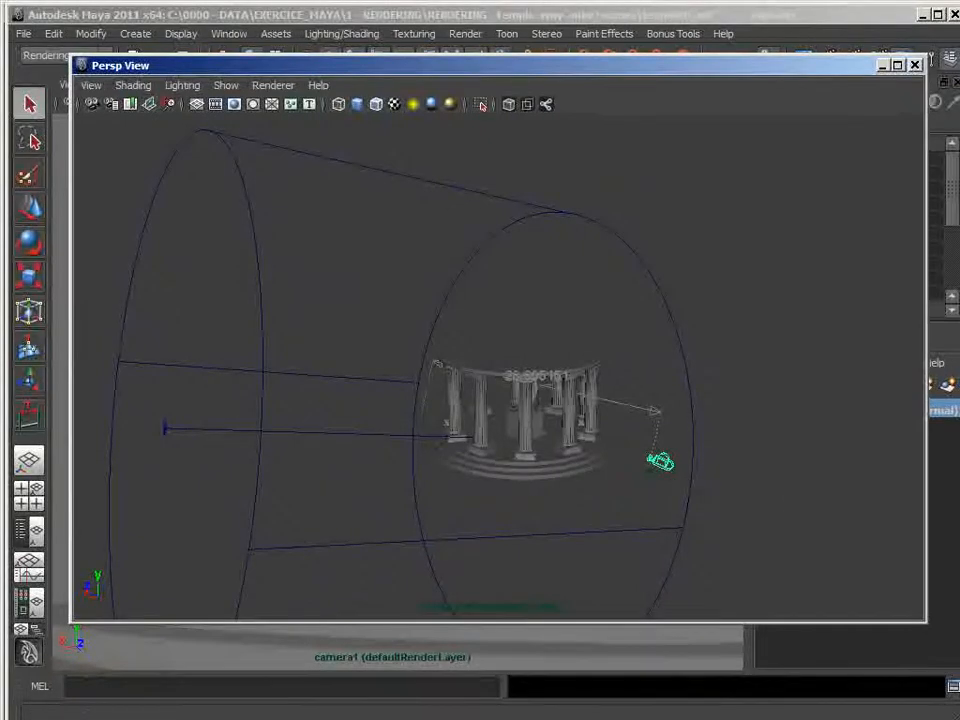
Review the GI engines, irradiance map and light cache in the render settings, and turn off Refractive Caustics.
drag(959, 130, 586, 16)
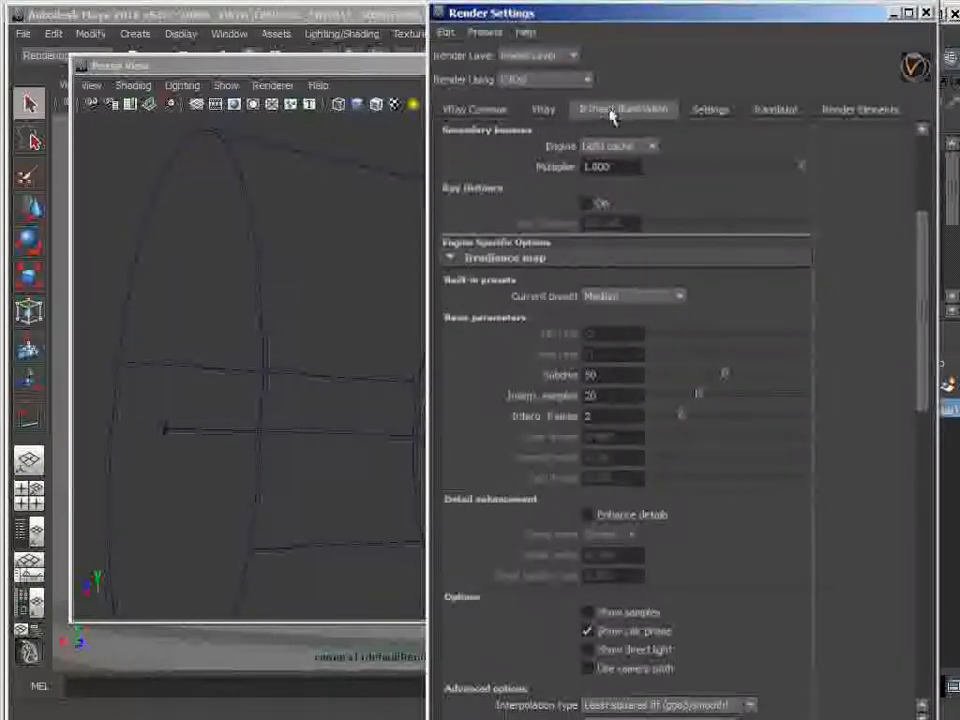
click(552, 112)
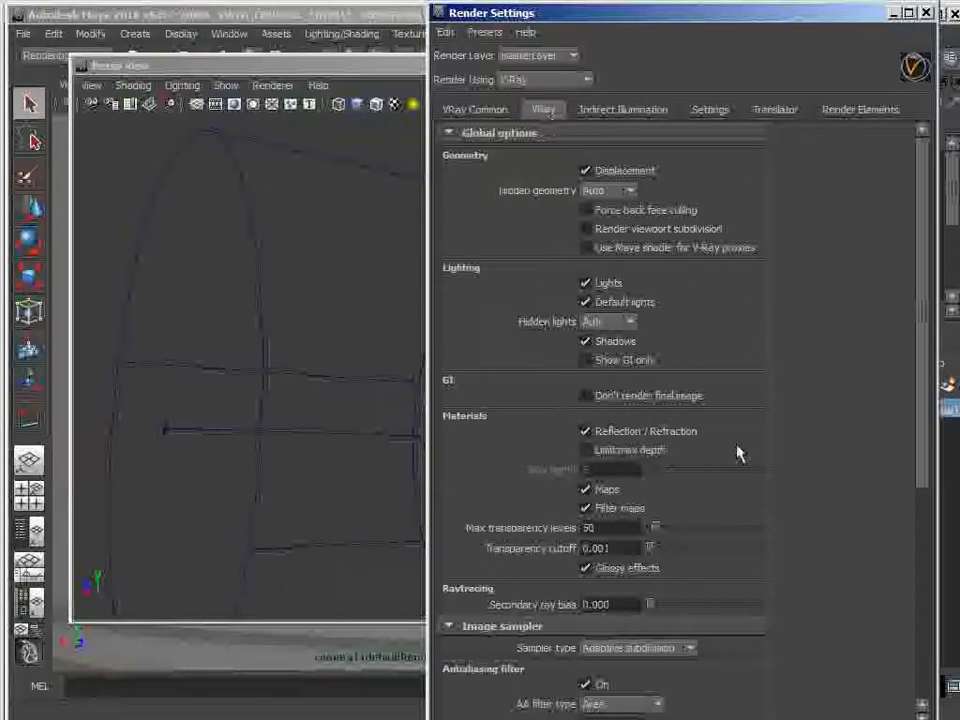
click(612, 116)
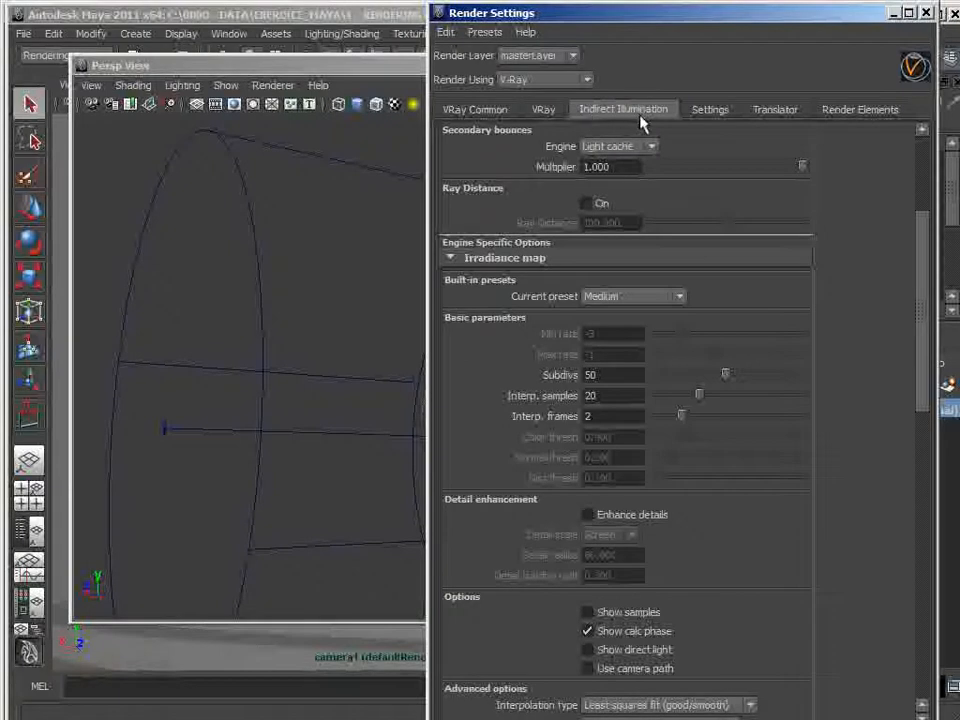
click(922, 184)
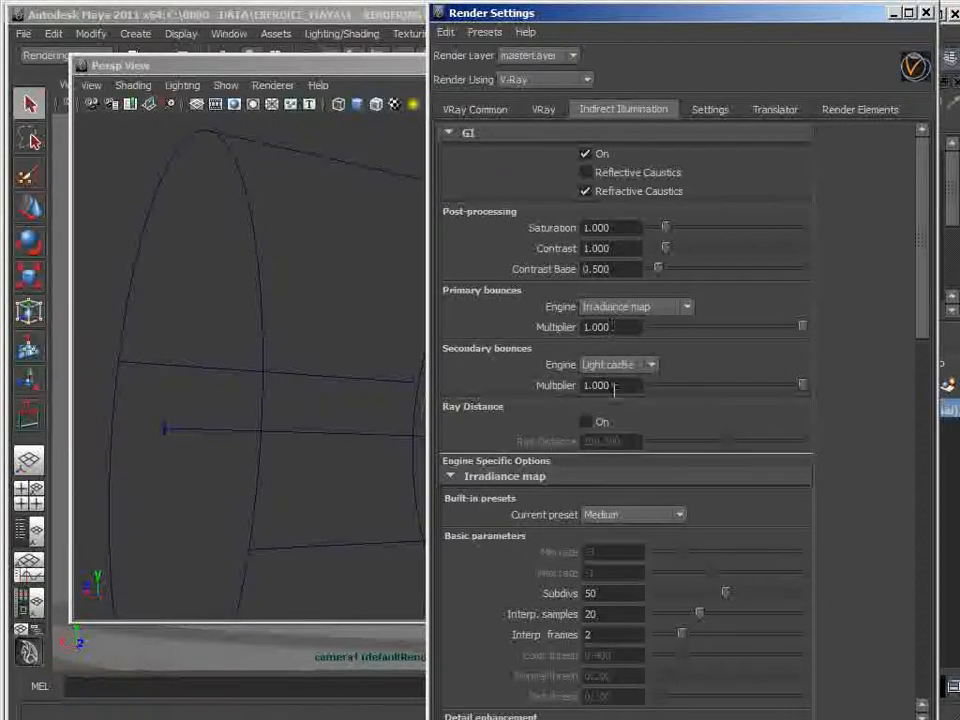
mouse_move(923, 328)
mouse_down()
mouse_move(928, 386)
mouse_move(943, 405)
mouse_move(938, 432)
mouse_move(930, 322)
mouse_move(932, 450)
mouse_move(928, 317)
mouse_move(926, 343)
mouse_up()
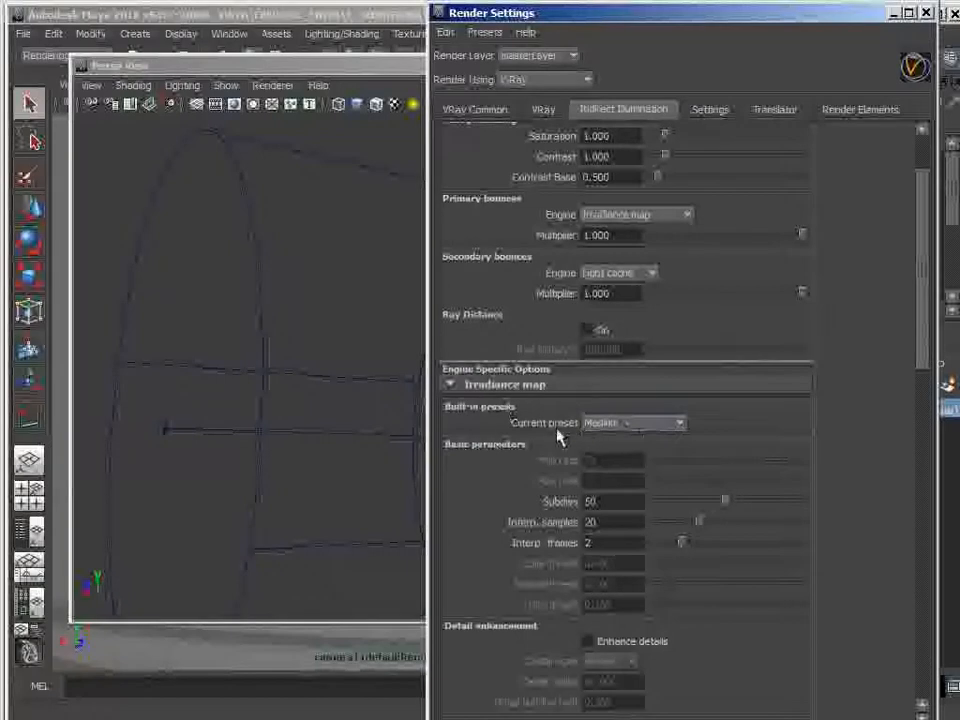
drag(925, 286, 916, 625)
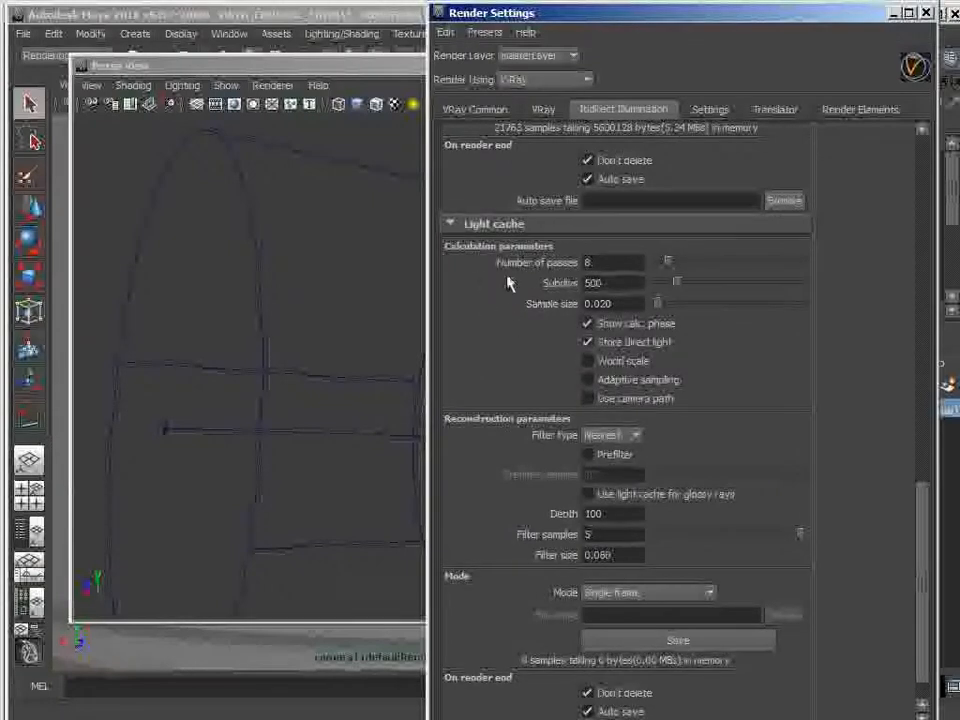
click(616, 283)
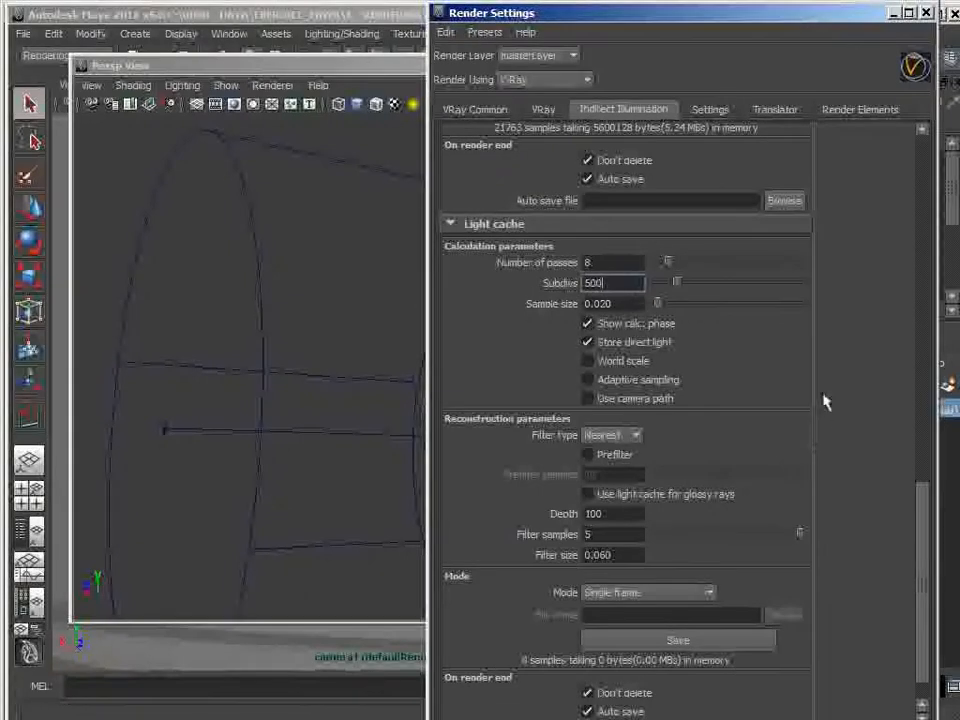
drag(920, 505, 918, 172)
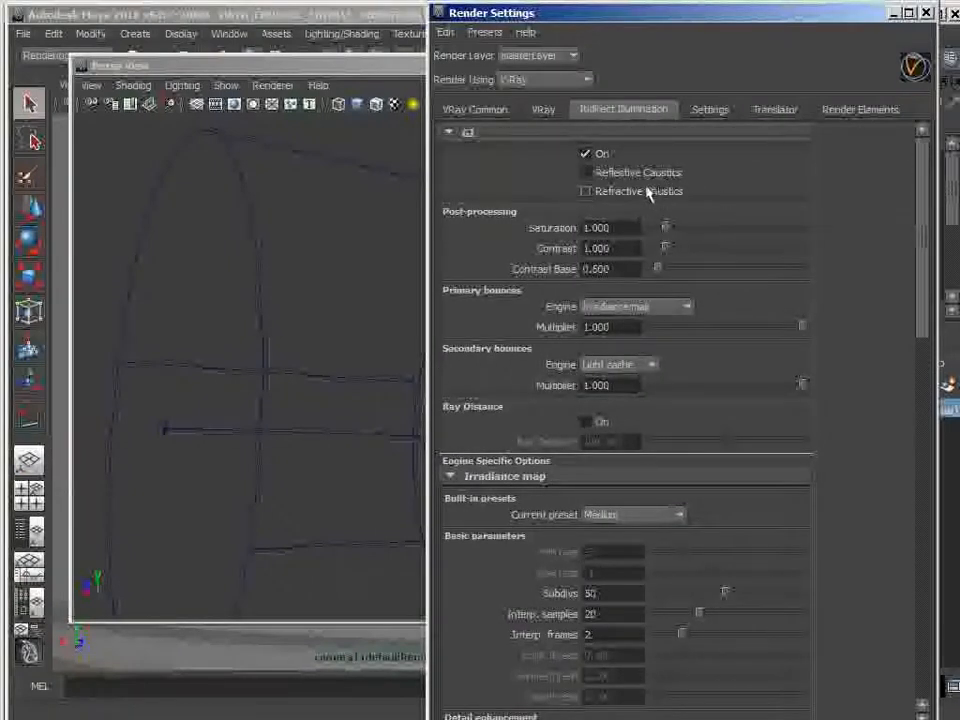
Review the V-Ray image sampler settings and the available sampler types, keeping Adaptive subdivision.
click(543, 111)
drag(926, 364, 925, 570)
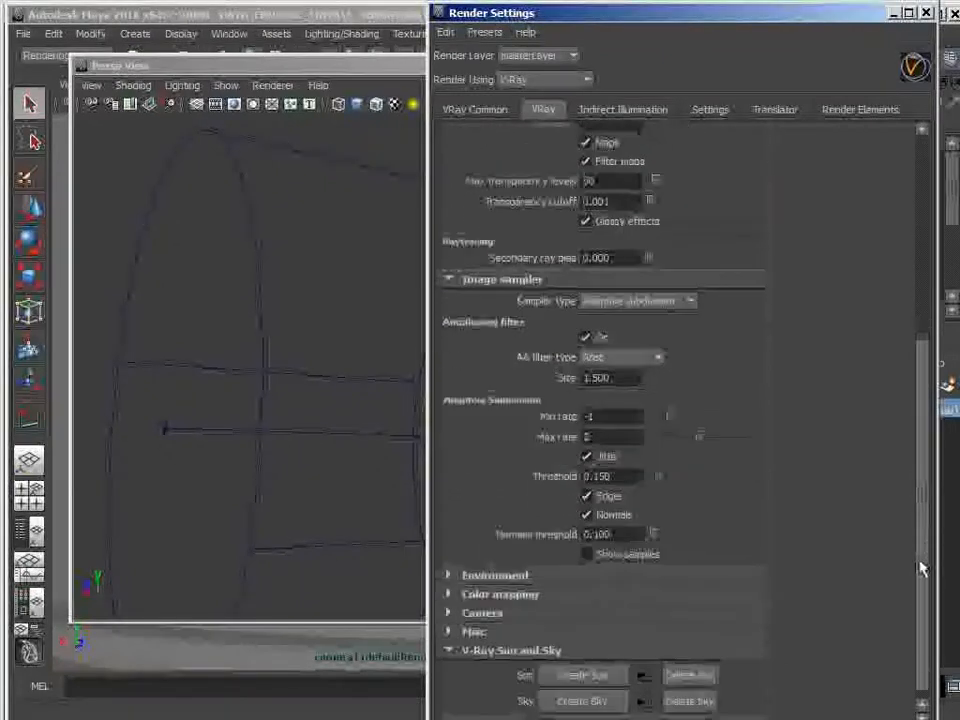
click(632, 301)
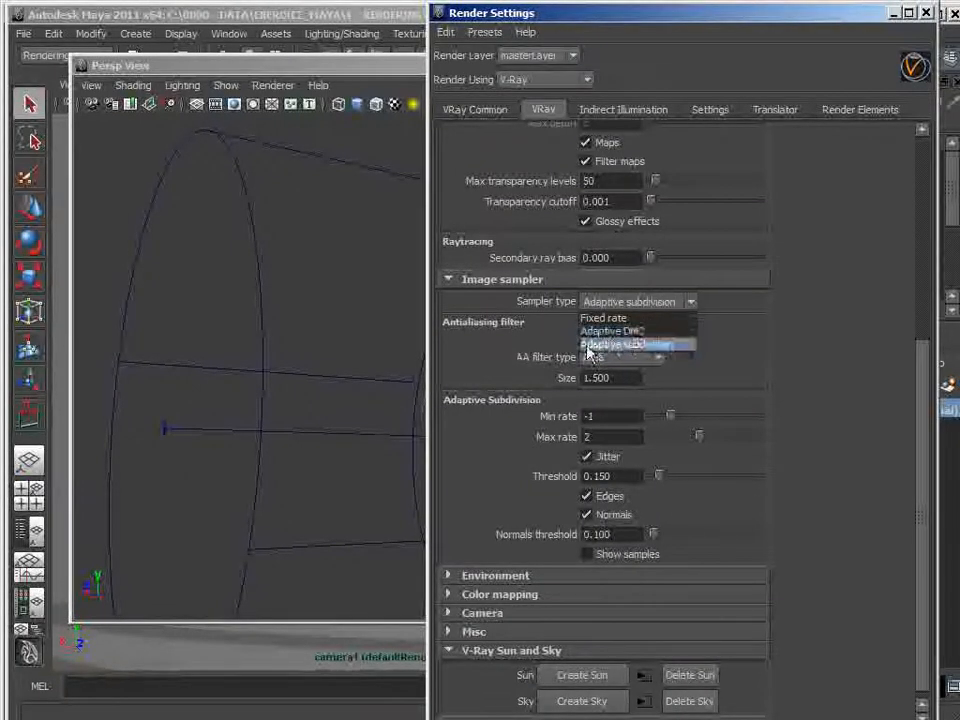
click(640, 346)
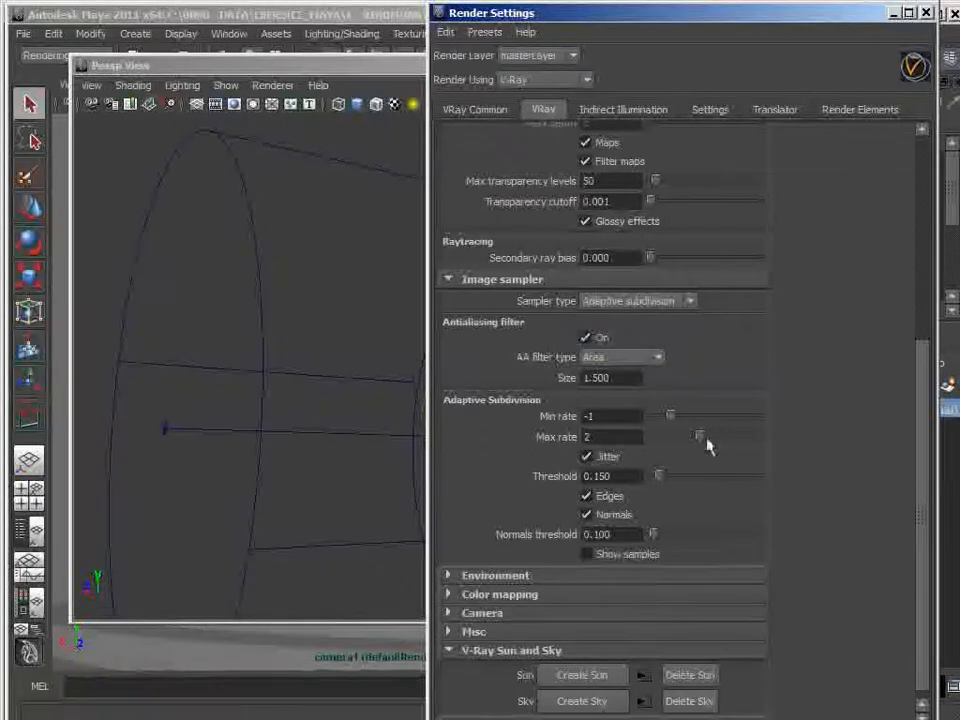
click(614, 303)
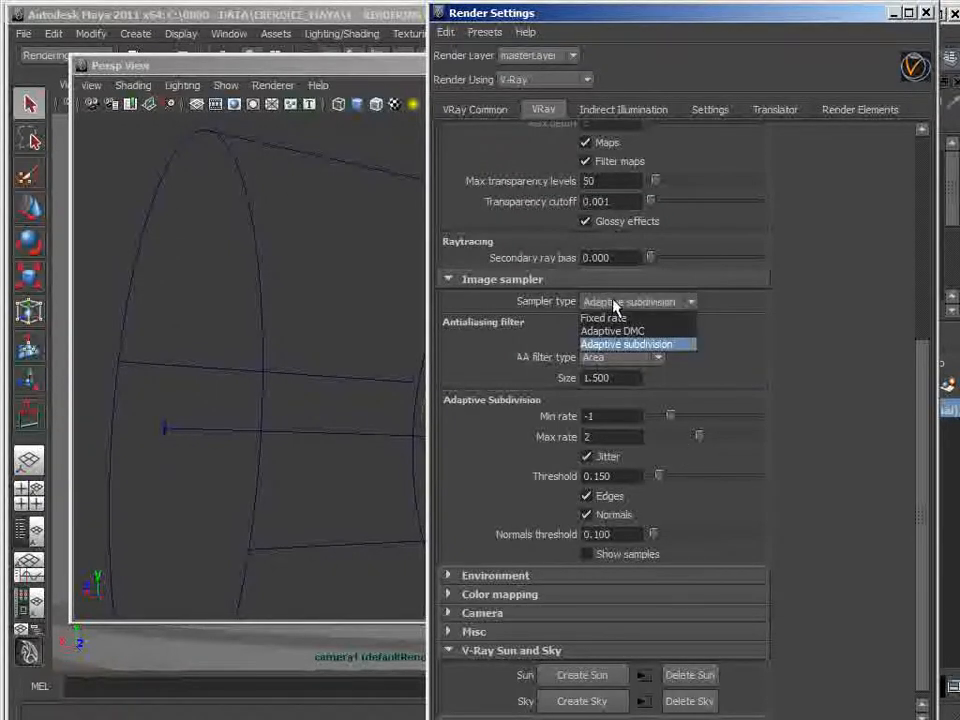
click(503, 350)
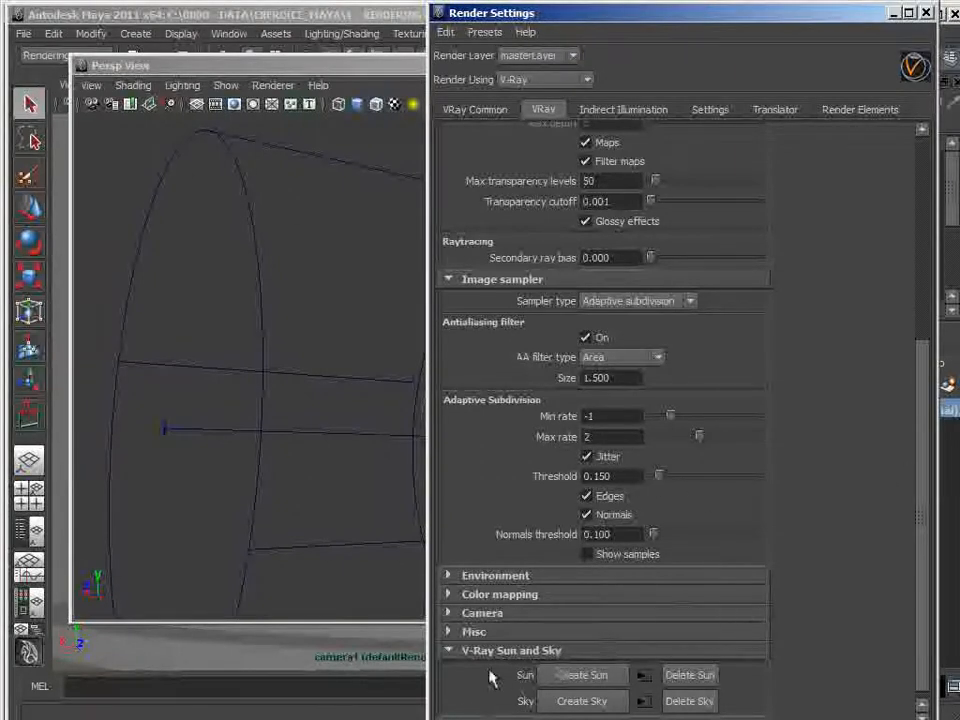
Expand the V-Ray Color mapping settings and review the mapping type, multipliers, gamma and clamp options.
drag(920, 497, 920, 561)
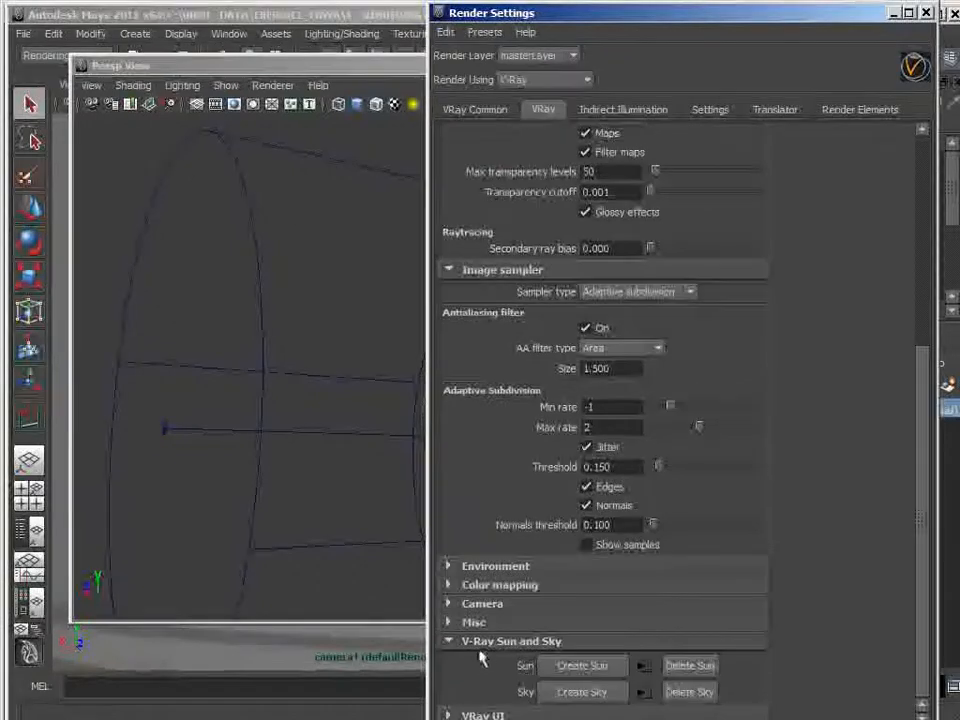
click(480, 591)
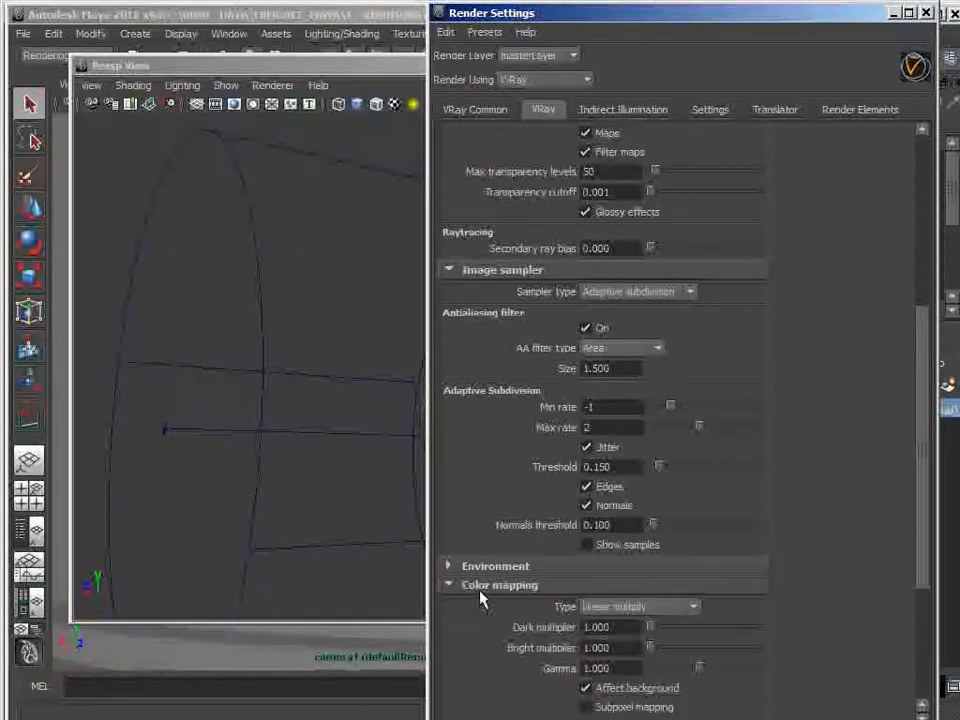
drag(921, 422, 926, 532)
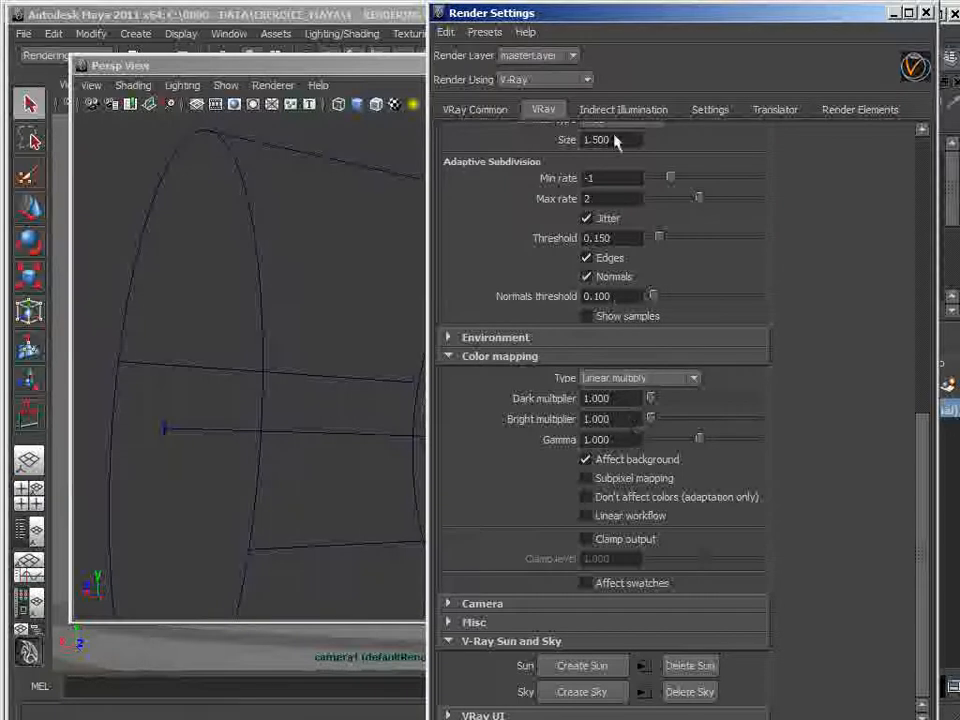
mouse_move(772, 16)
mouse_down()
mouse_move(772, 24)
mouse_move(779, 17)
mouse_up()
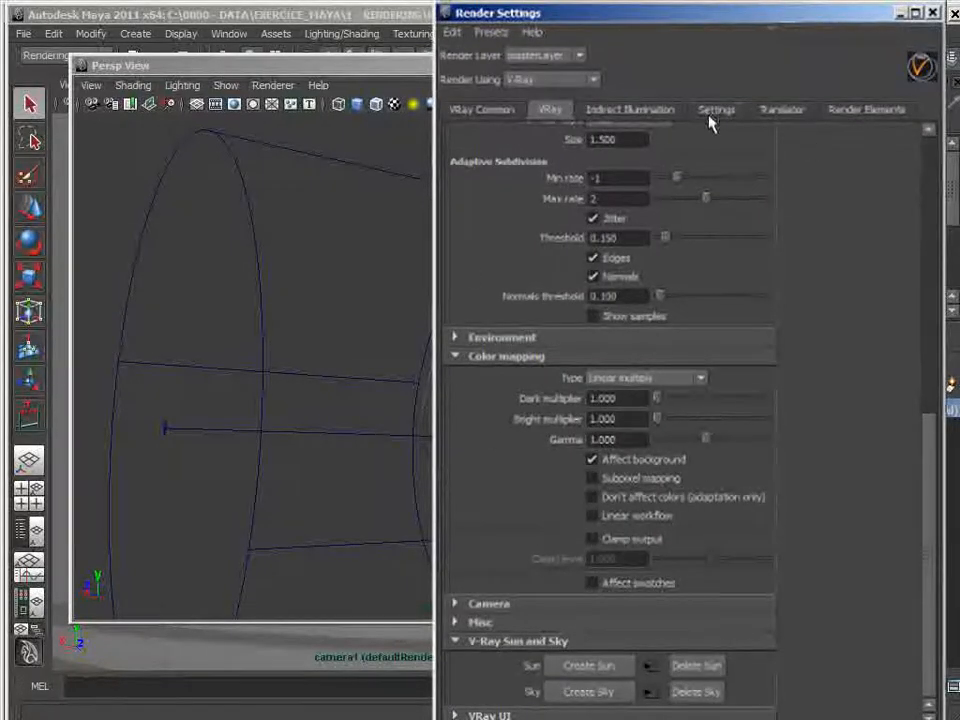
Add the Normals element to the scene's V-Ray render elements.
click(864, 116)
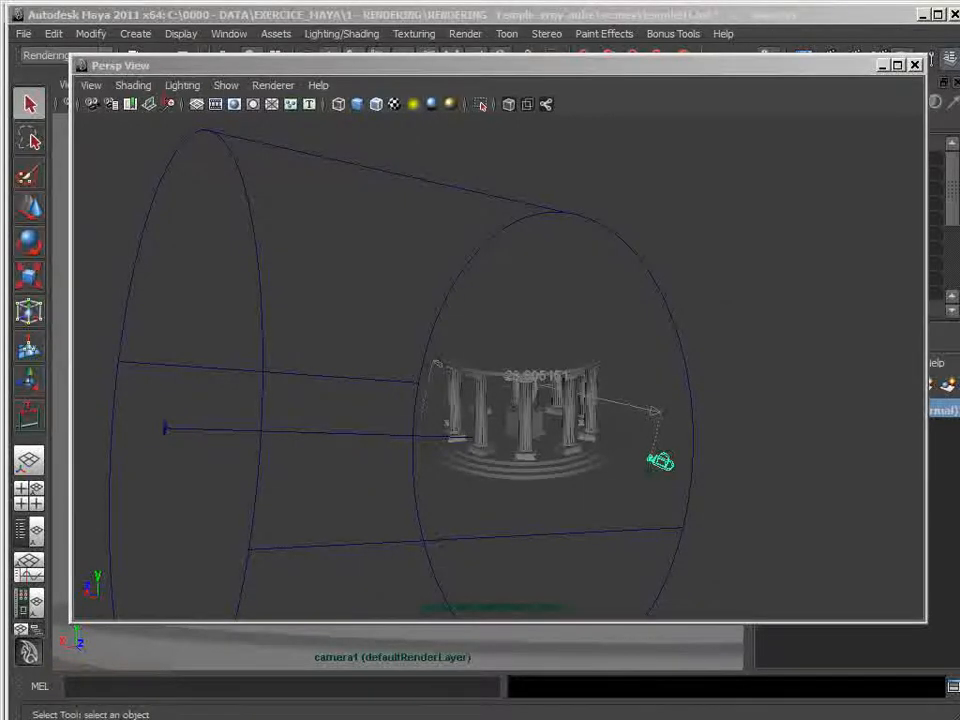
drag(959, 72, 757, 23)
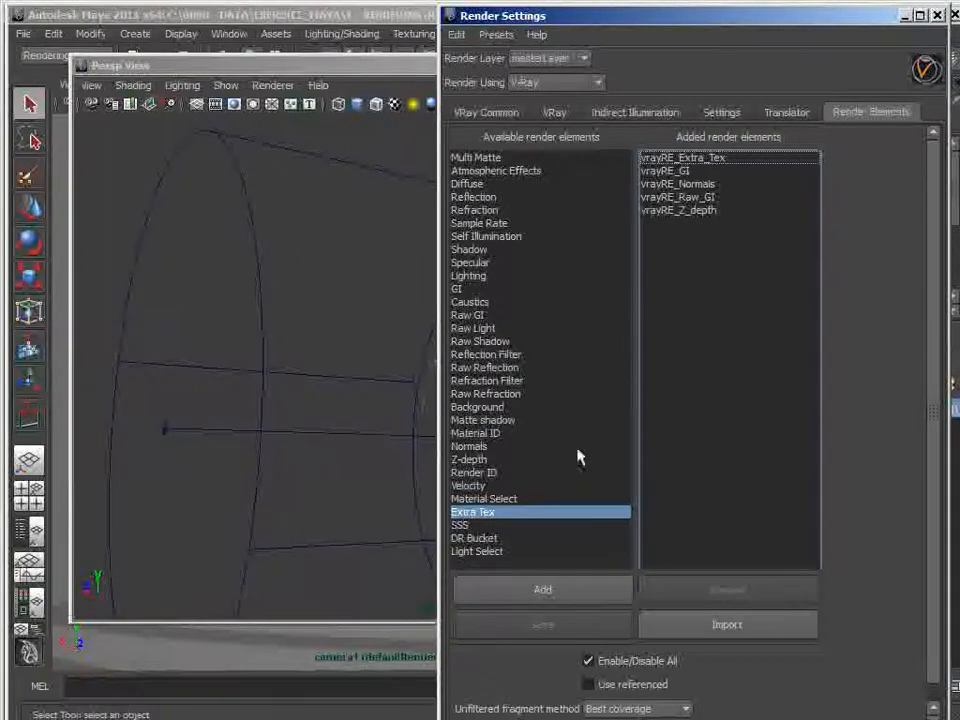
click(465, 448)
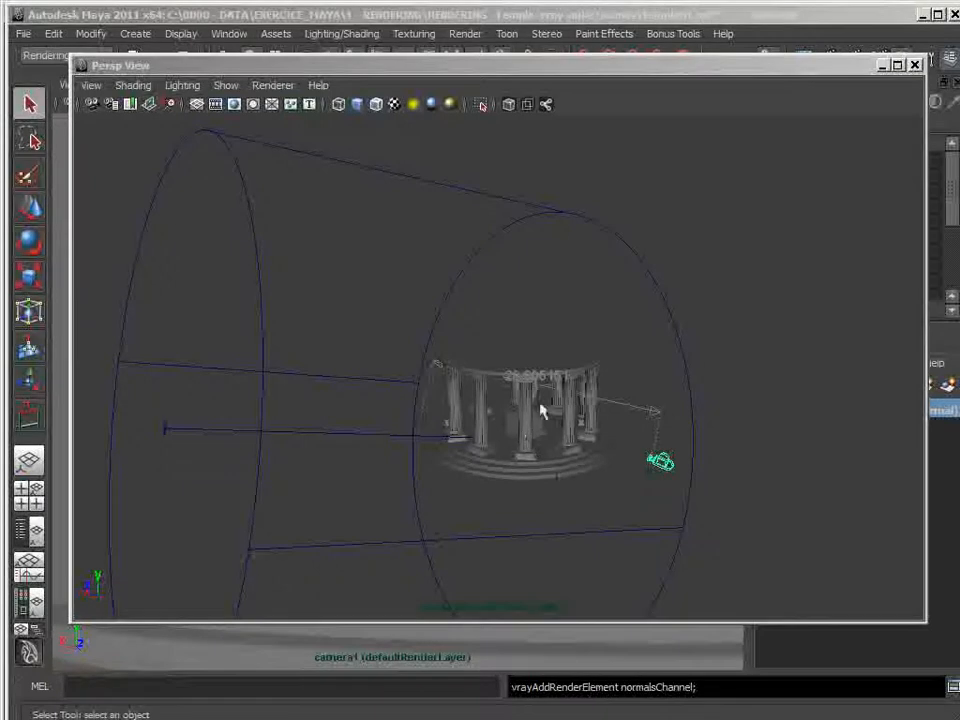
alt+drag(568, 484, 489, 454)
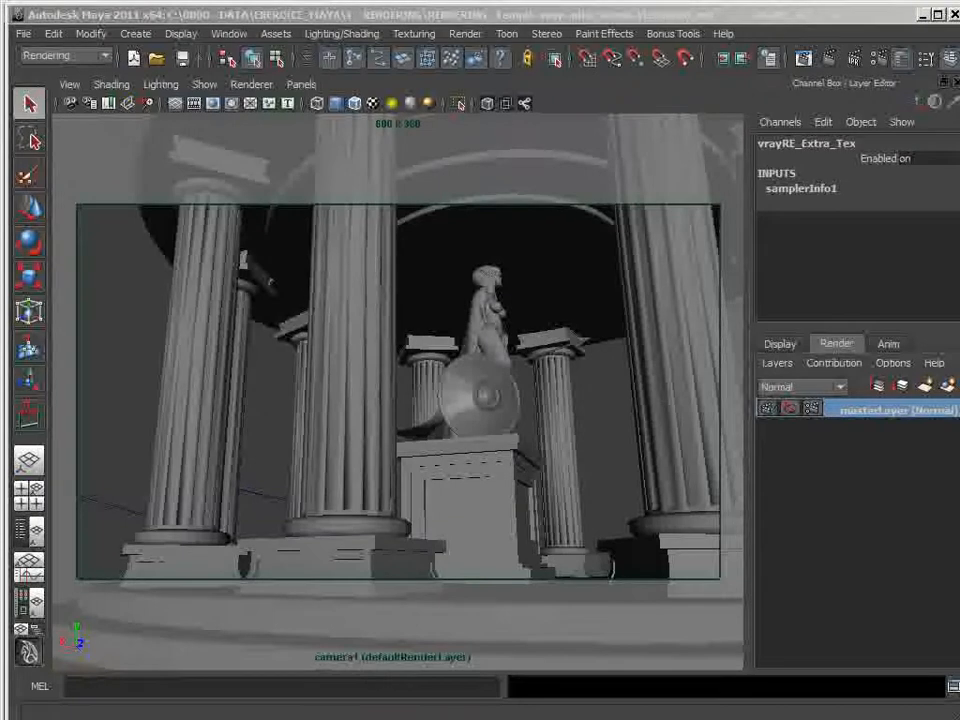
drag(959, 140, 662, 20)
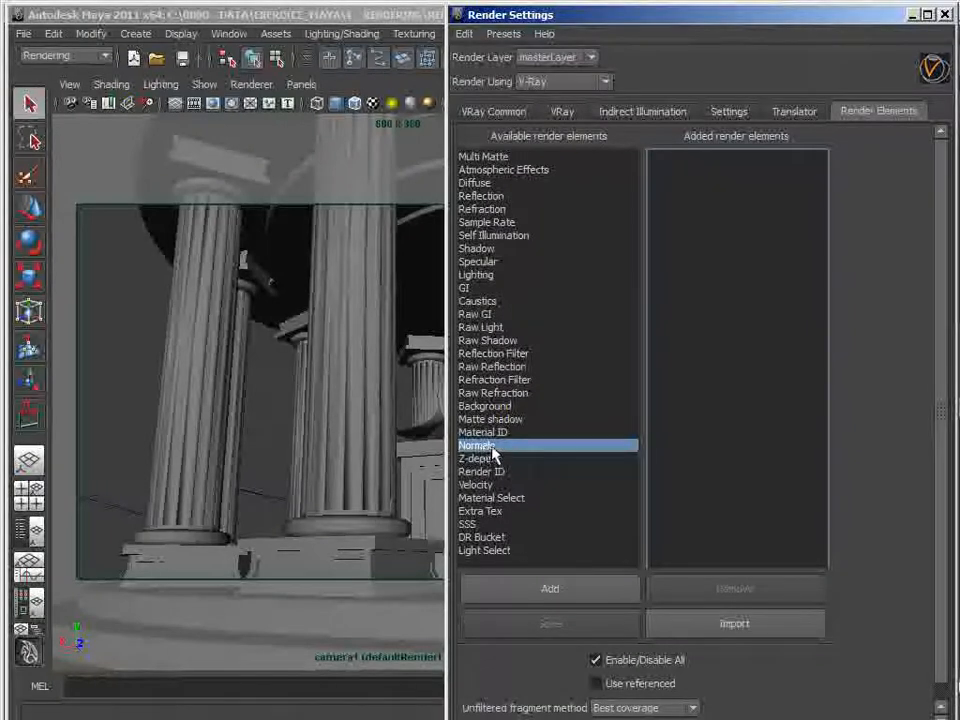
click(570, 598)
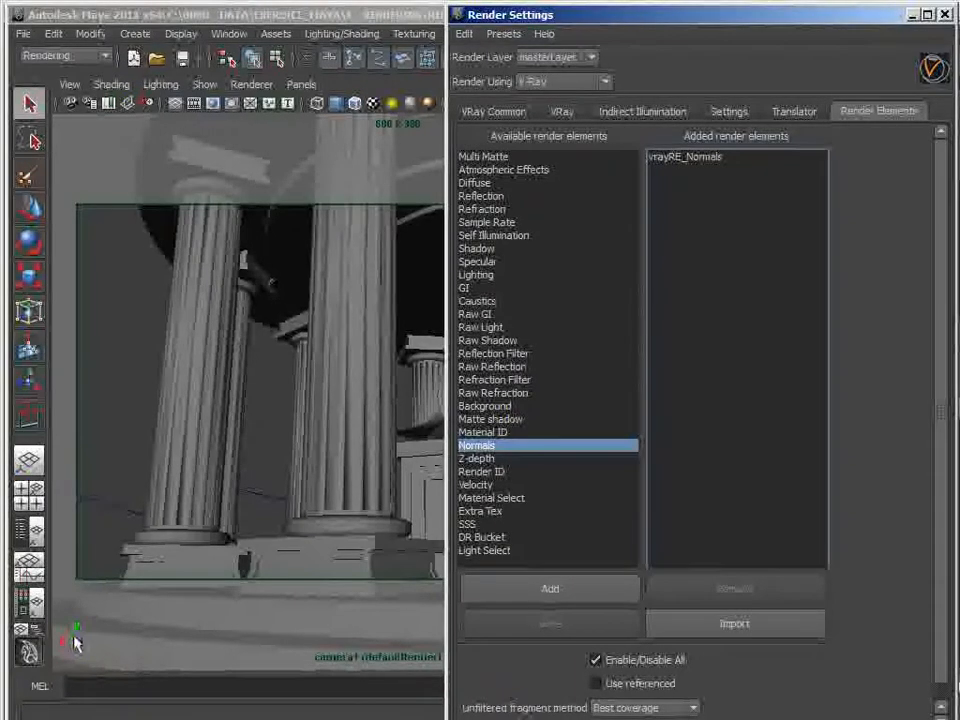
Frame the temple from above in the separate perspective view and select its round roof slab.
drag(600, 20, 959, 146)
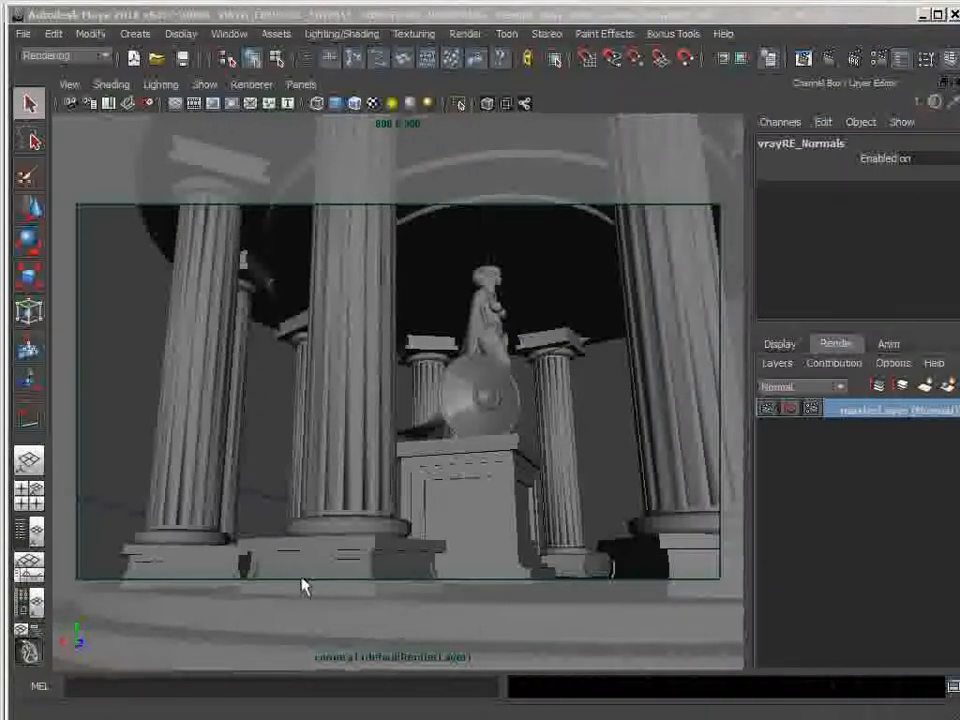
drag(959, 357, 735, 107)
scroll(507, 475, up, 10)
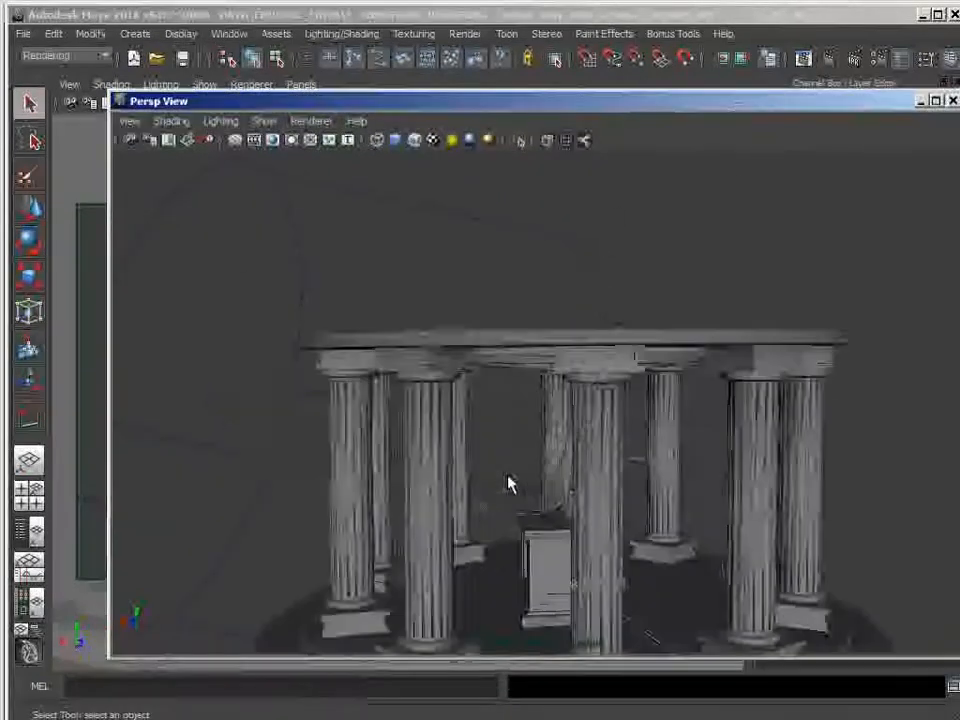
alt+drag(507, 501, 531, 527)
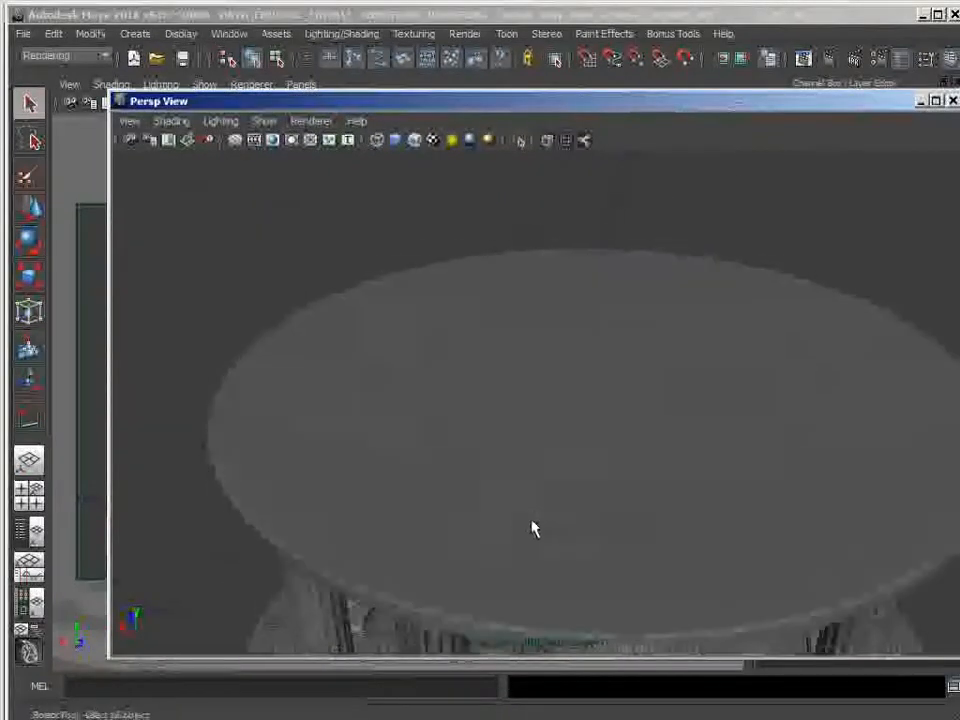
click(529, 366)
alt+drag(588, 498, 487, 481)
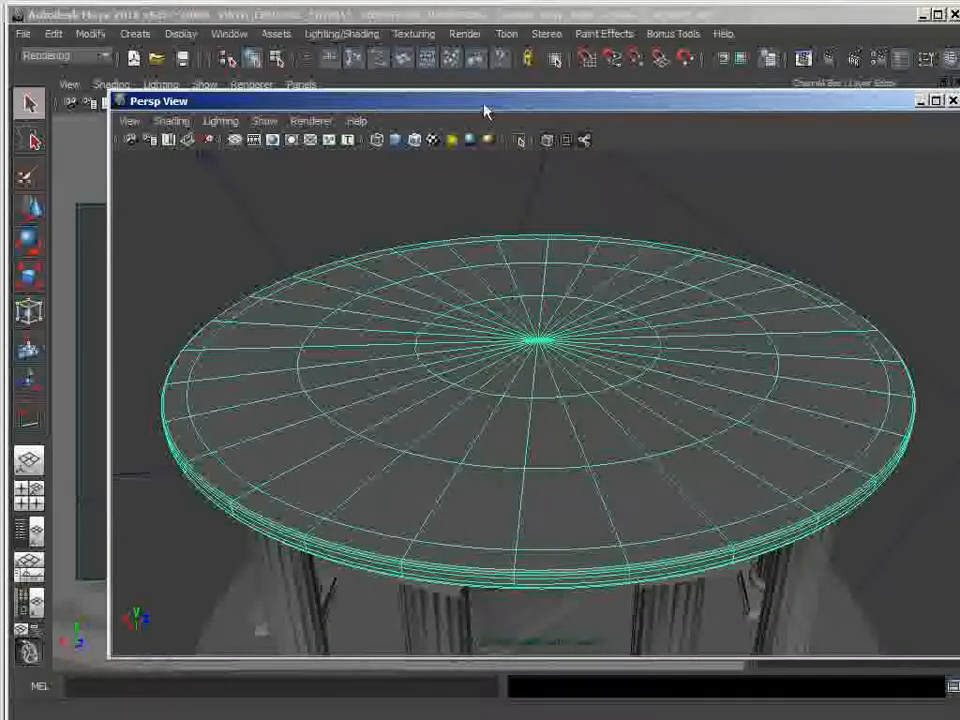
drag(484, 110, 461, 113)
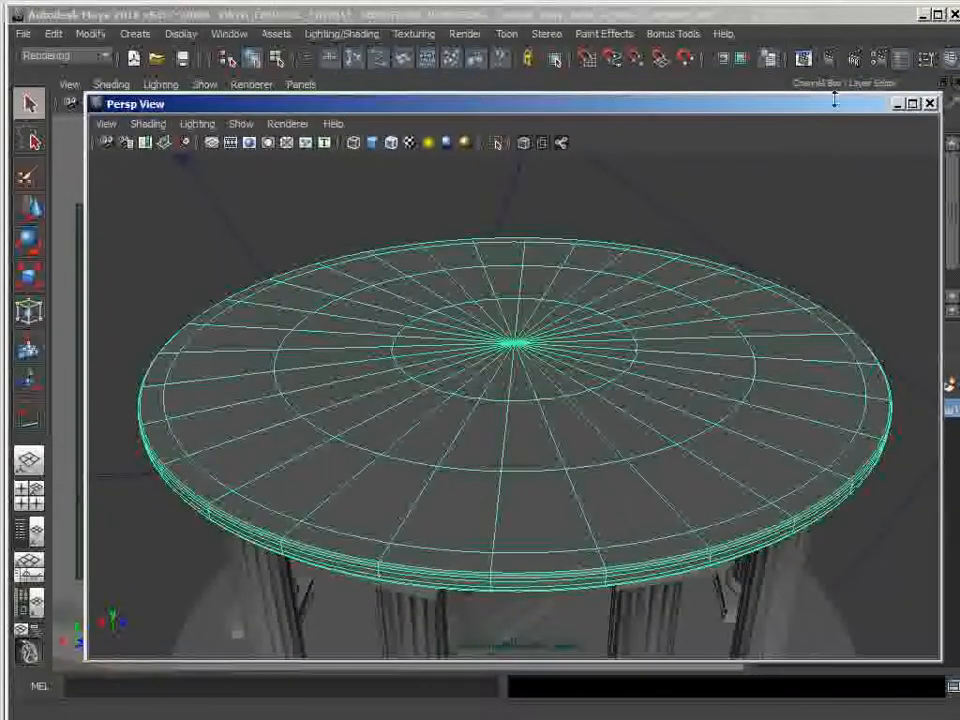
drag(812, 101, 959, 128)
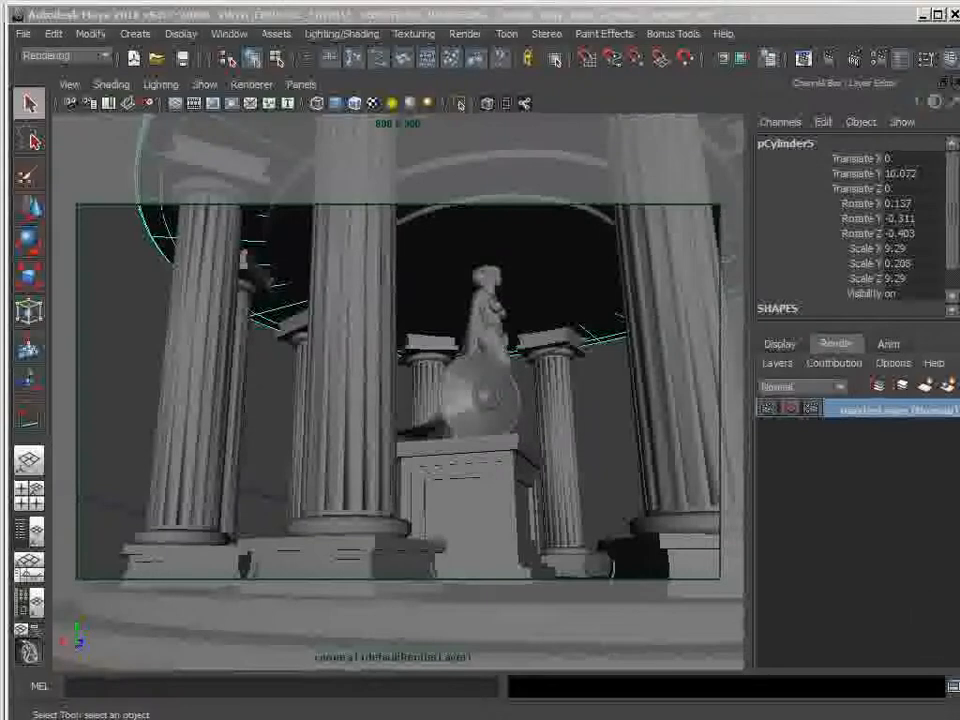
Enable Use V-Ray VFB and Hide Render View in the common render settings and show the V-Ray frame buffer.
drag(957, 88, 637, 16)
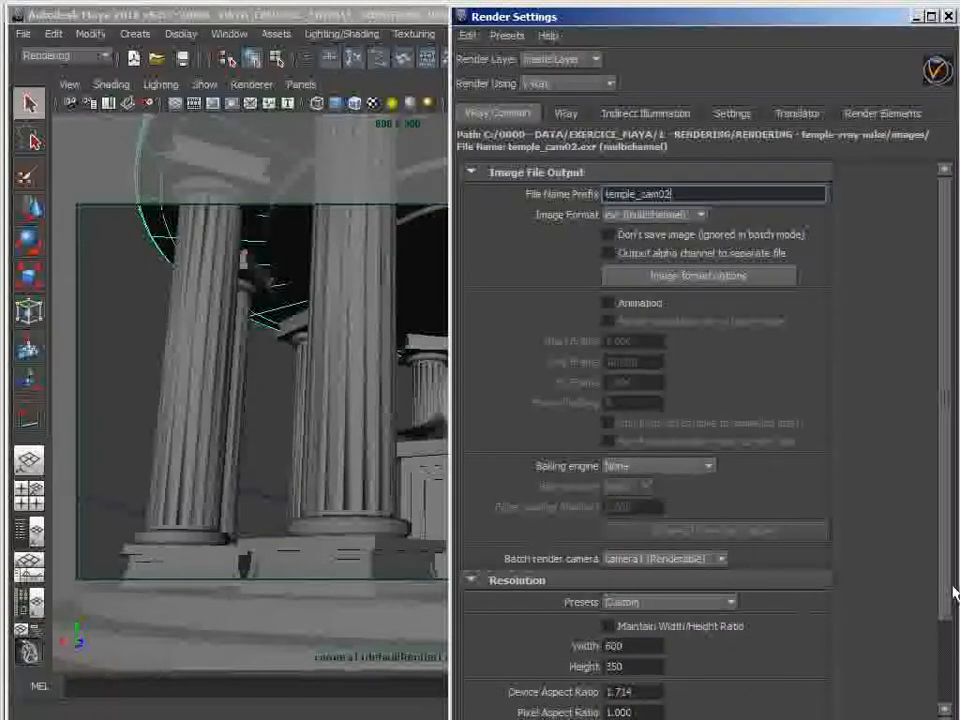
scroll(903, 558, down, 3)
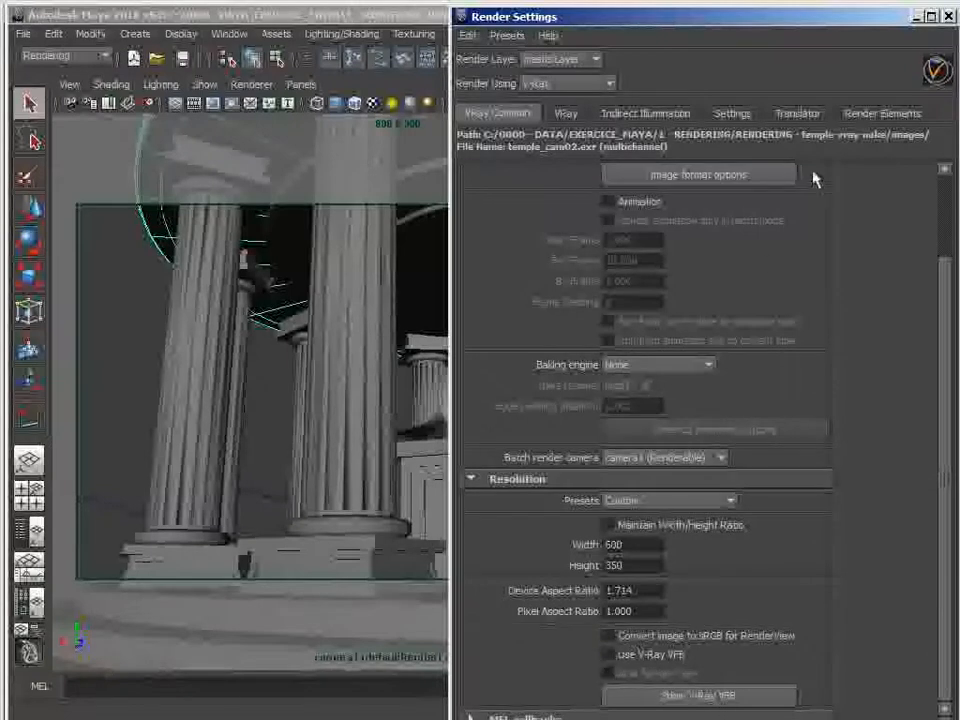
click(880, 113)
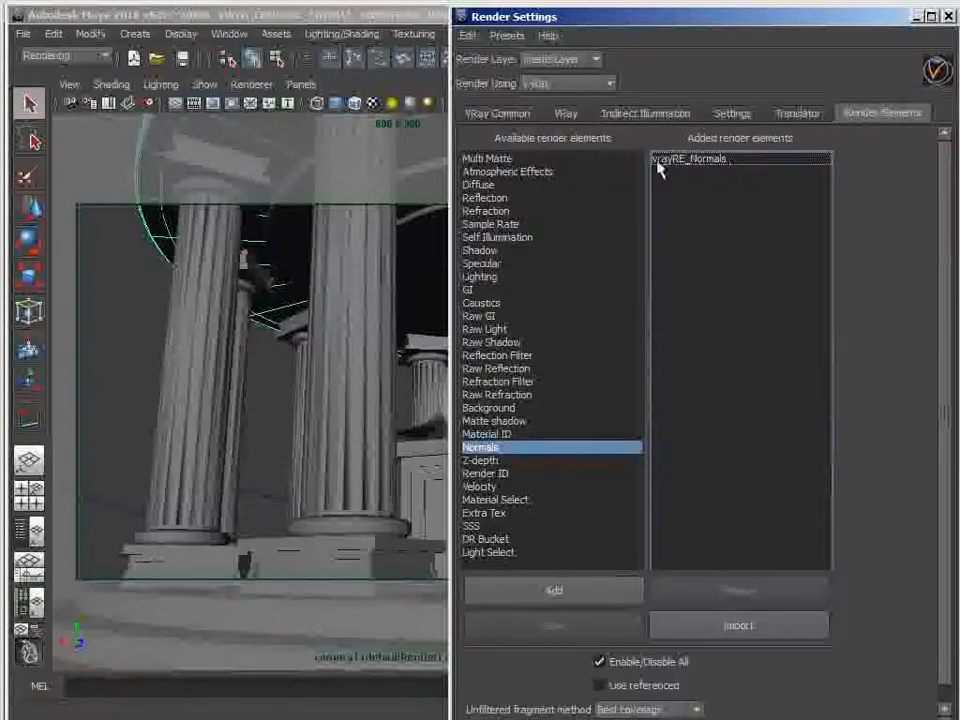
click(503, 115)
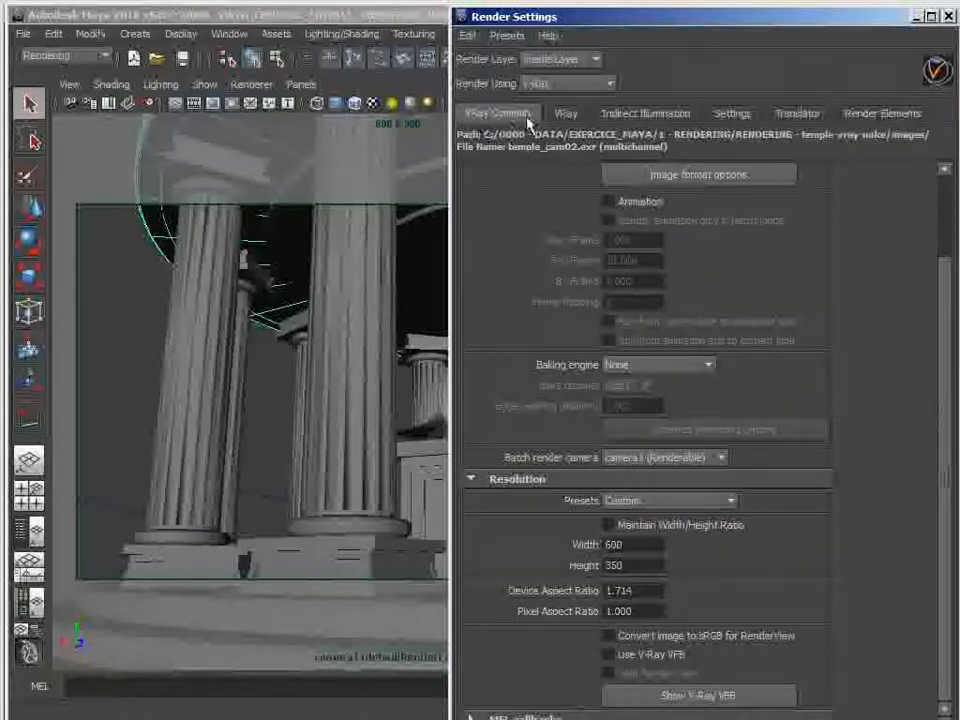
click(608, 673)
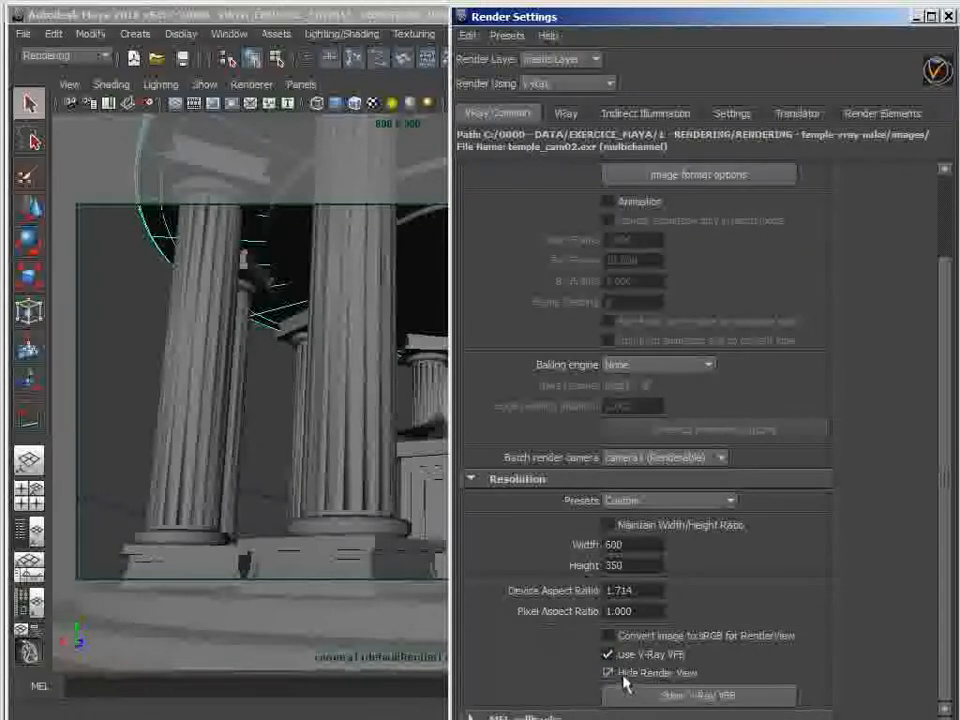
click(680, 700)
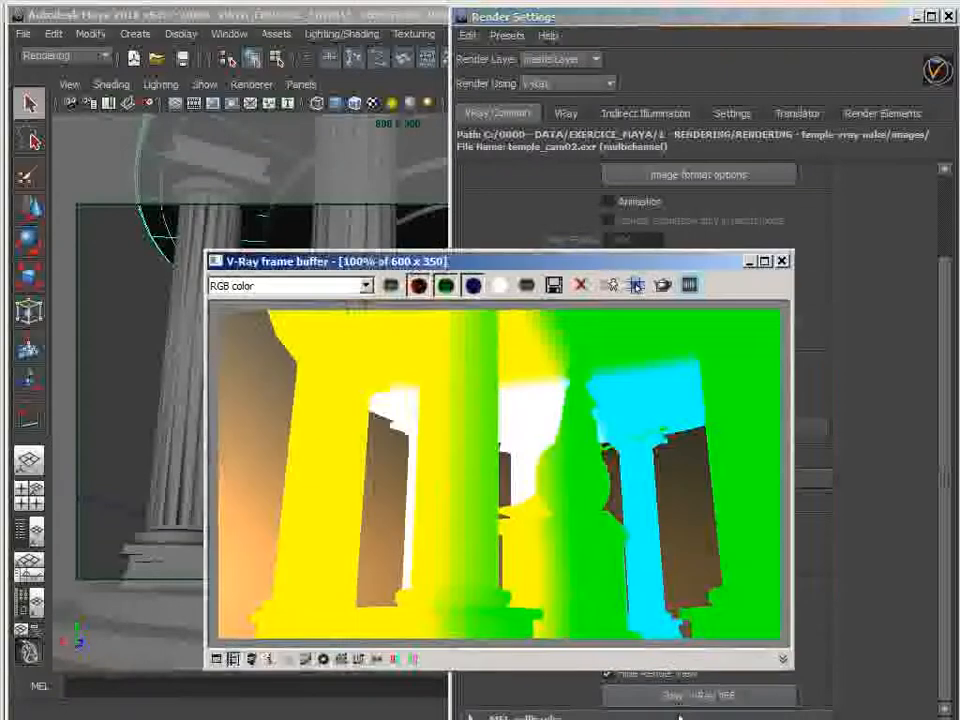
Render the perspective view of the temple roof in the V-Ray frame buffer.
drag(480, 263, 420, 199)
drag(553, 28, 959, 40)
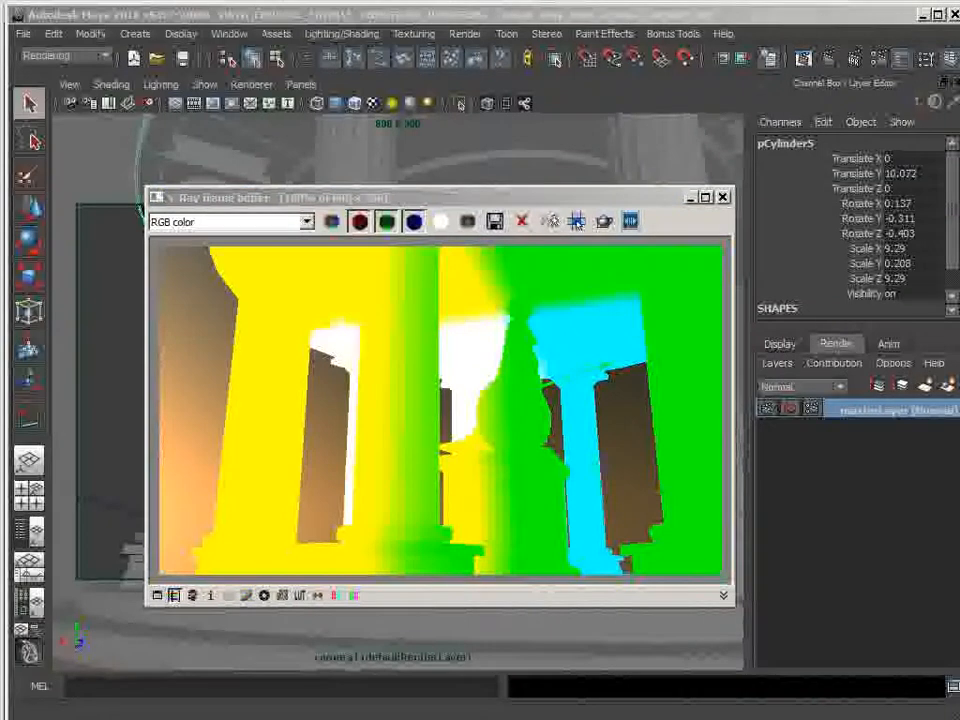
click(829, 59)
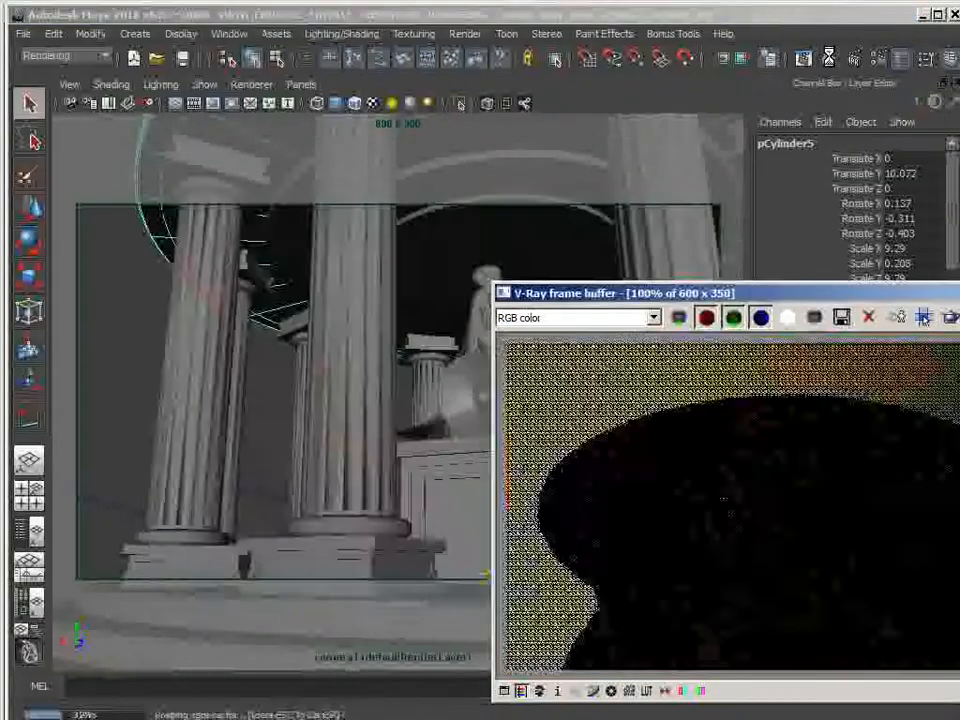
drag(827, 299, 476, 179)
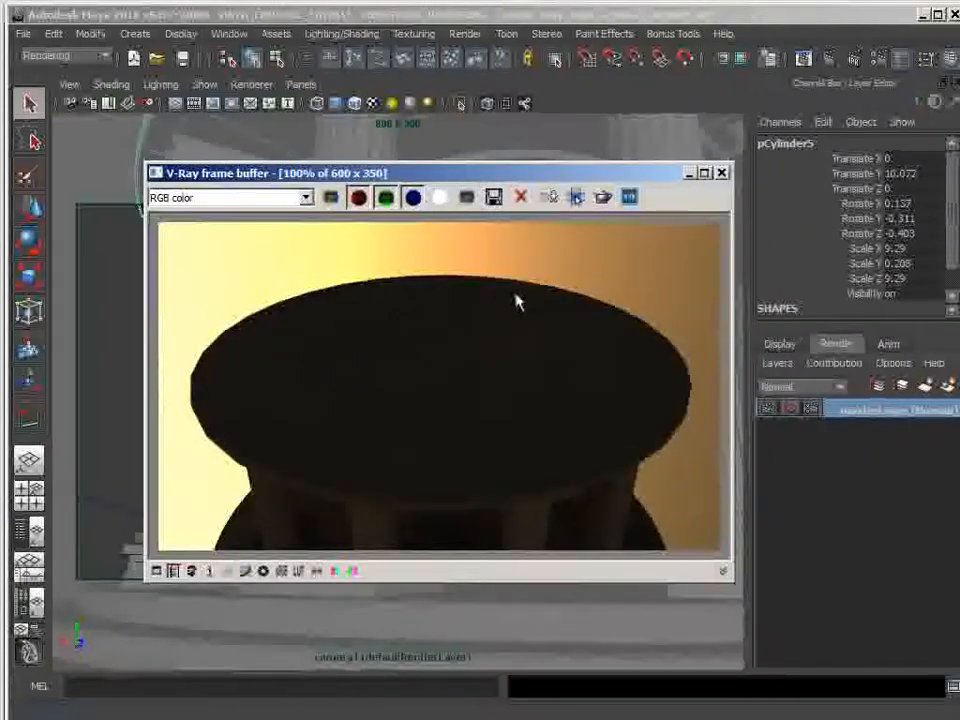
Compare the normals and RGB color channels of the roof render in the frame buffer, ending on normals.
click(247, 199)
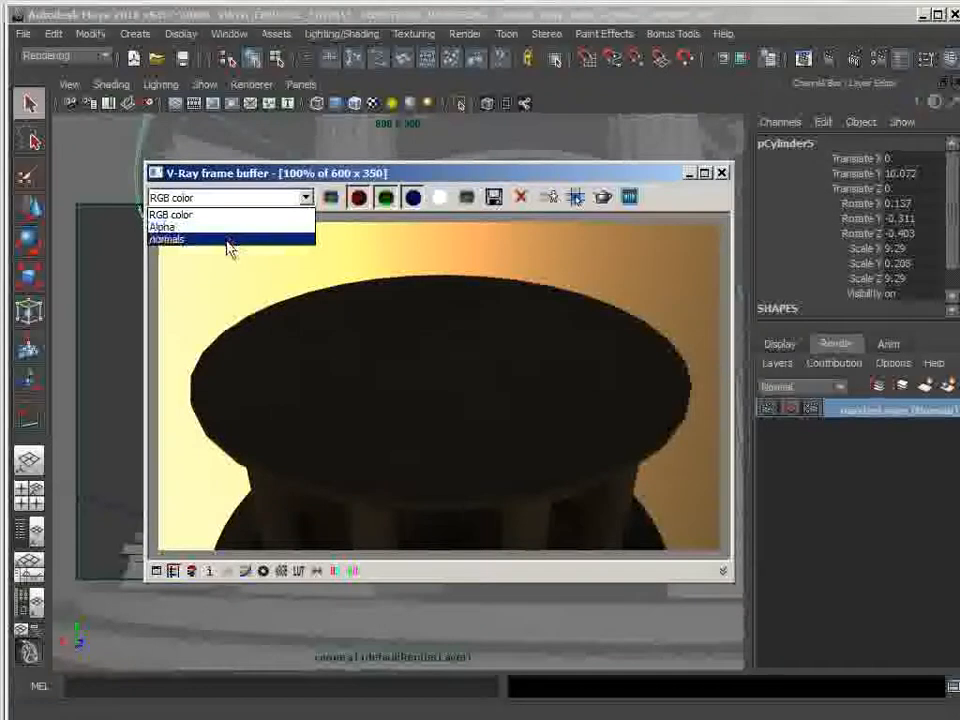
click(228, 245)
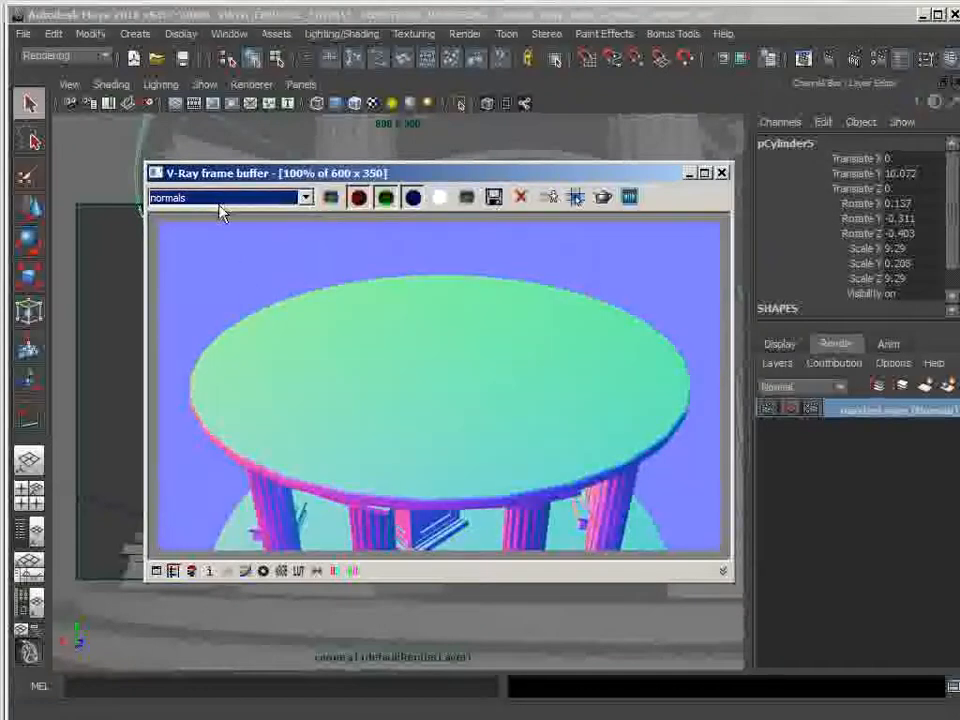
click(223, 205)
click(226, 213)
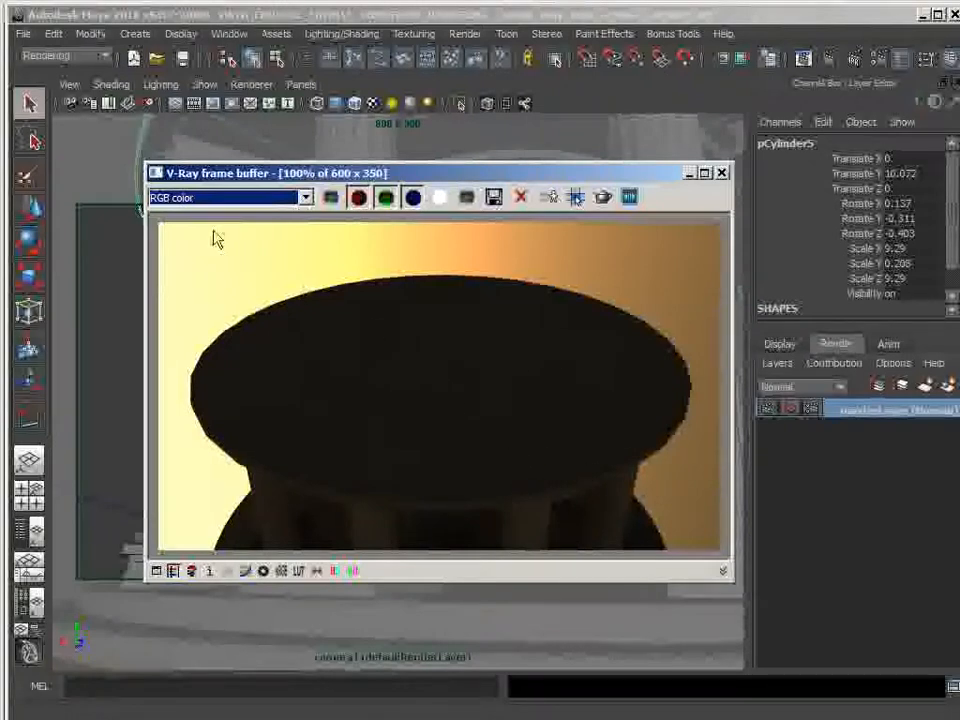
click(205, 199)
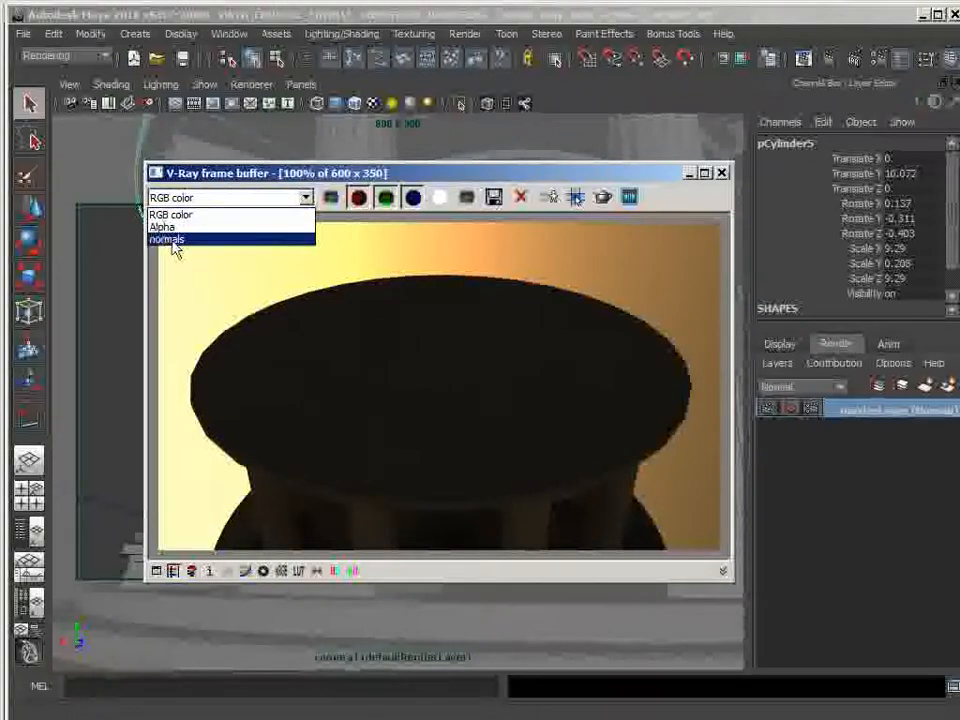
click(173, 243)
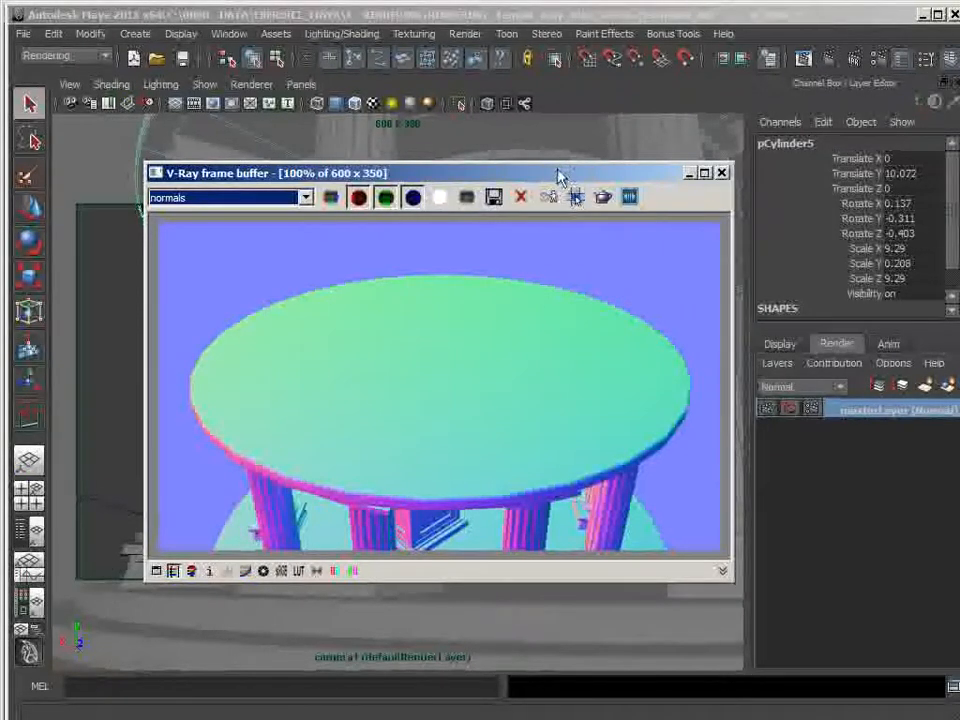
Render the temple through camera1 in the V-Ray frame buffer.
drag(560, 177, 959, 555)
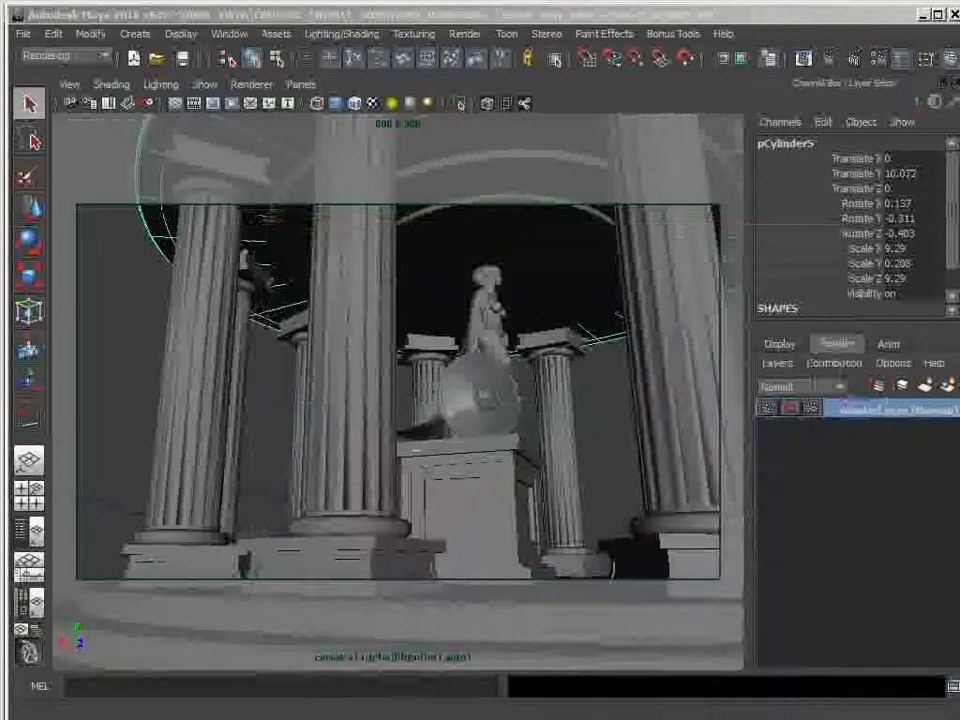
click(616, 97)
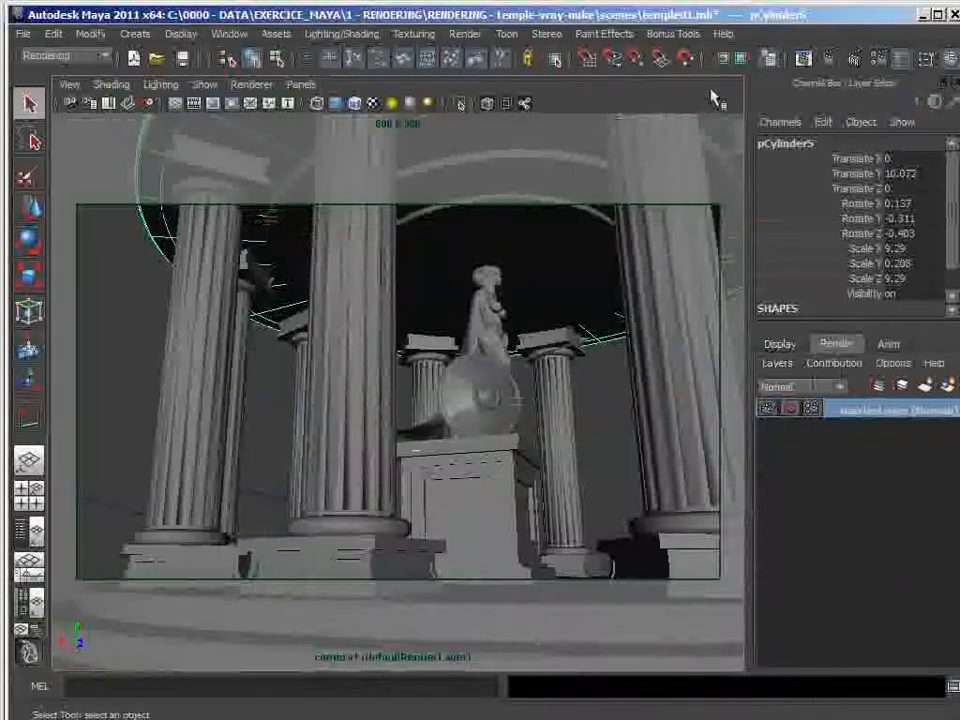
click(833, 62)
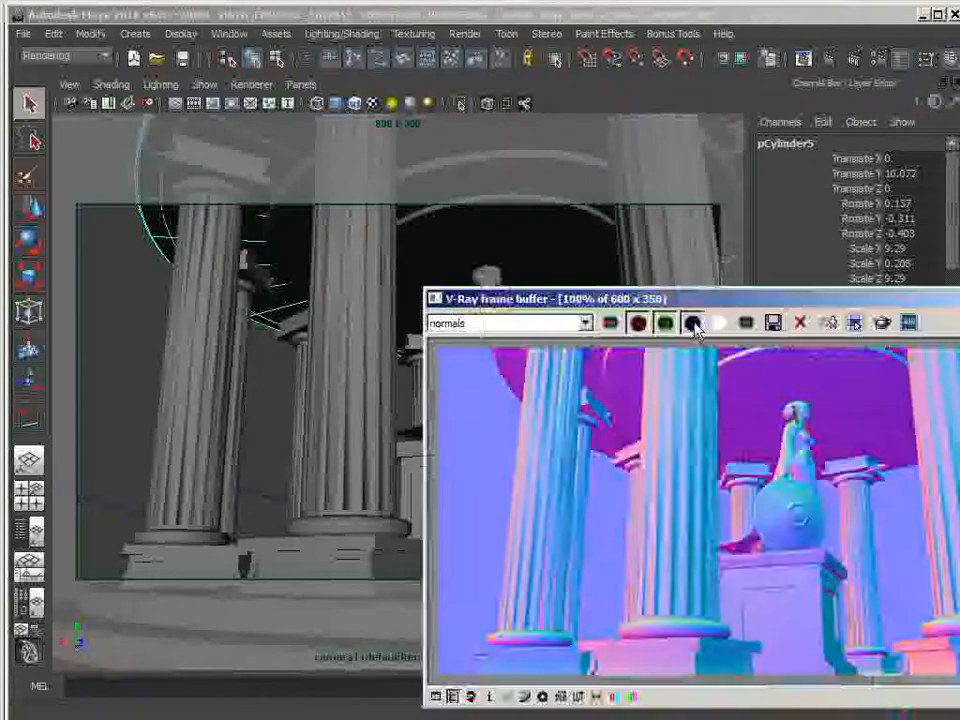
Compare the RGB color, Alpha and normals channels of the camera render in the frame buffer.
drag(529, 298, 239, 134)
click(230, 159)
click(228, 177)
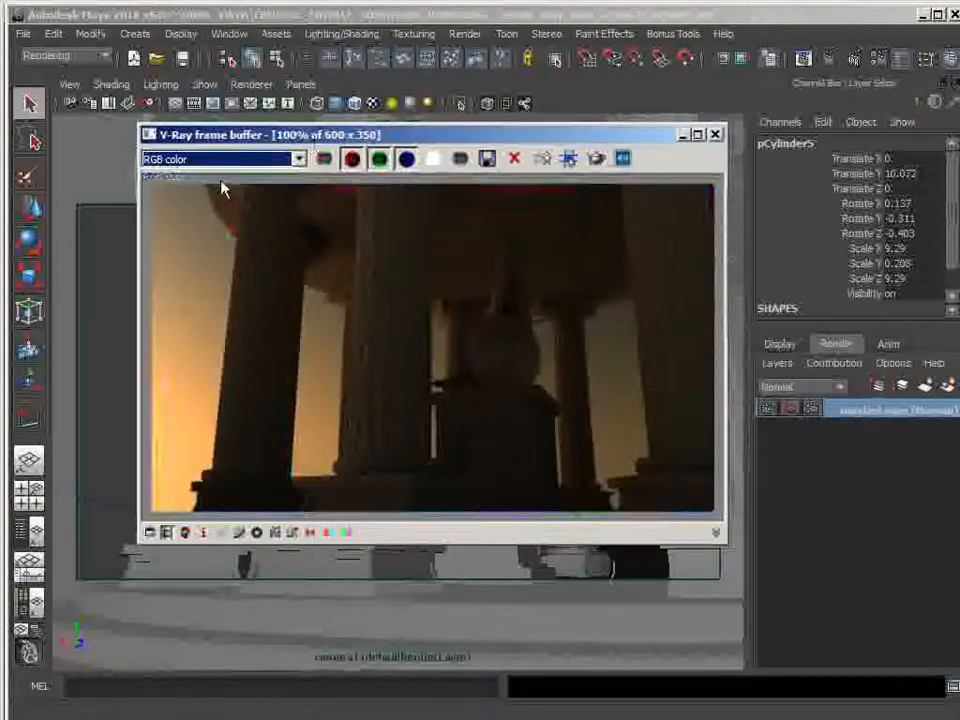
click(206, 160)
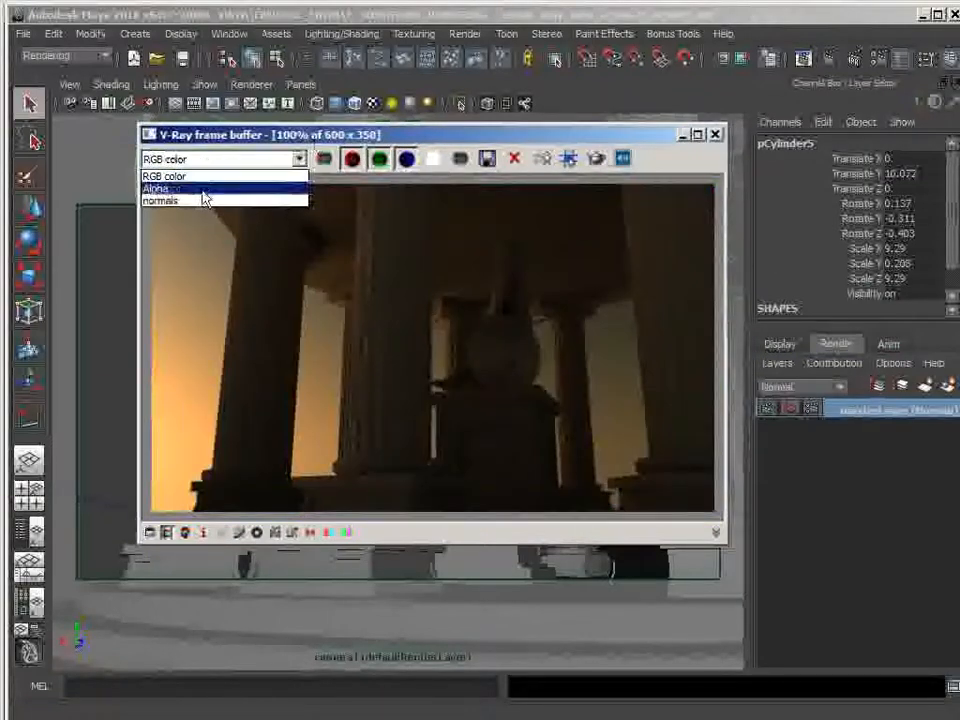
click(198, 189)
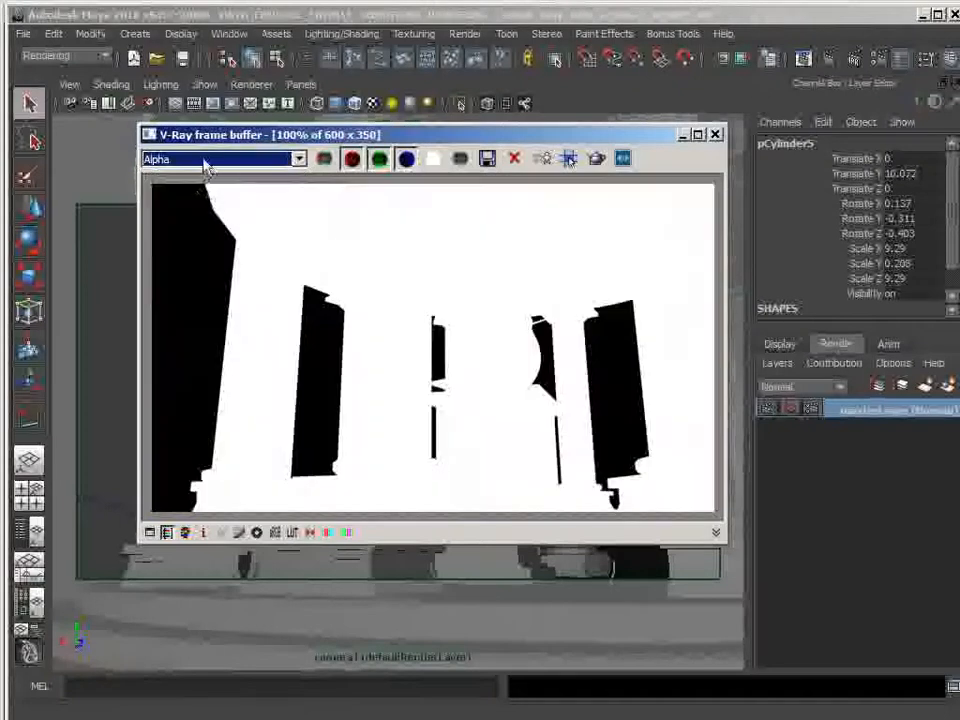
click(203, 160)
click(193, 202)
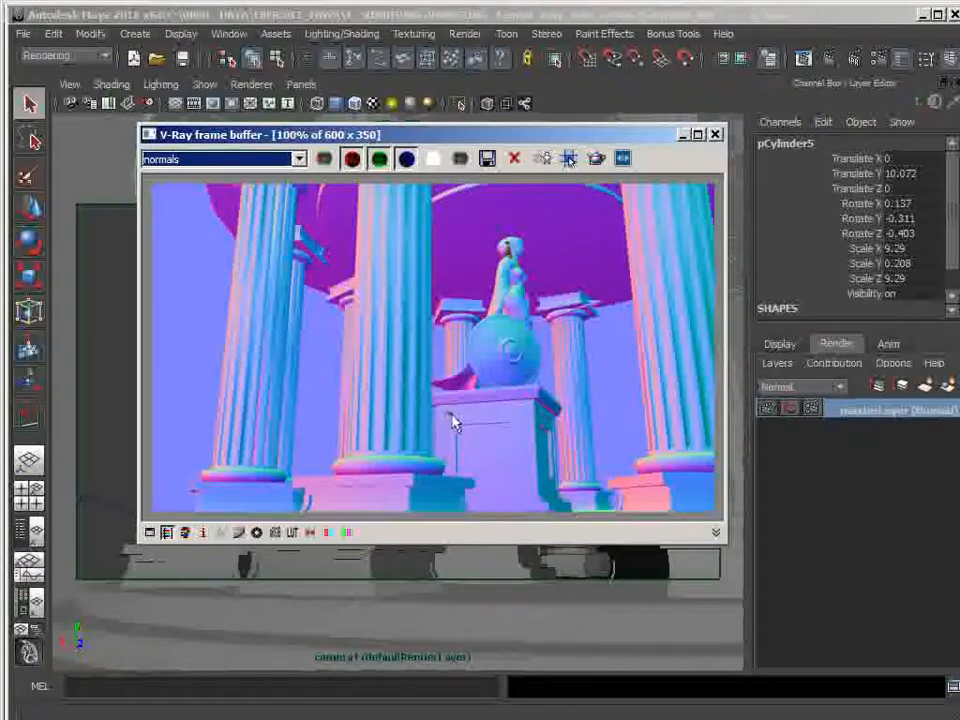
click(240, 159)
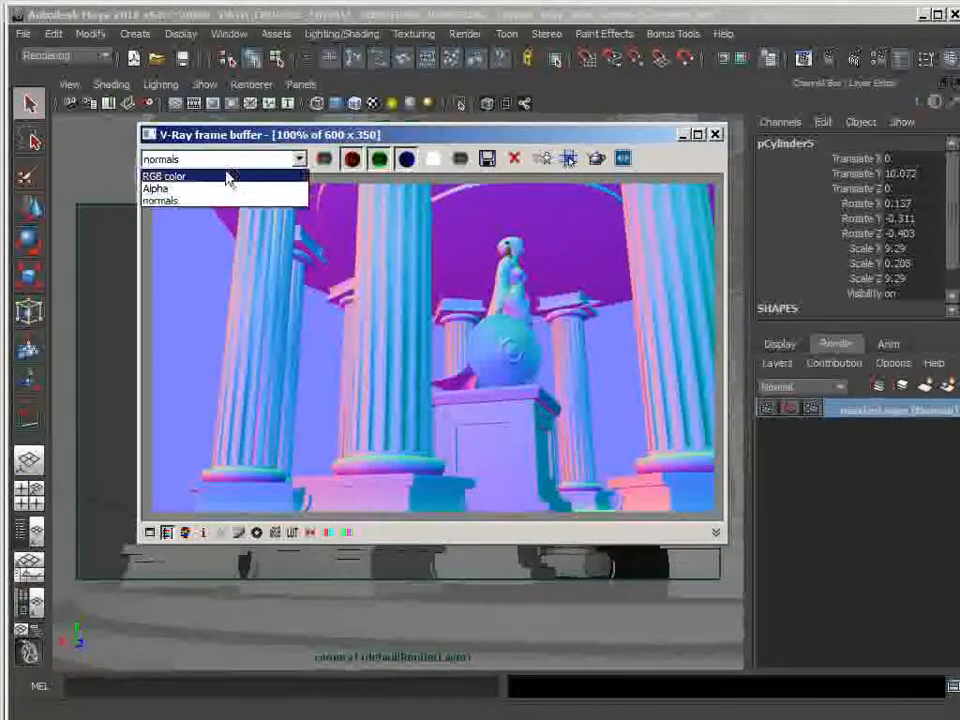
click(228, 177)
drag(342, 148, 959, 430)
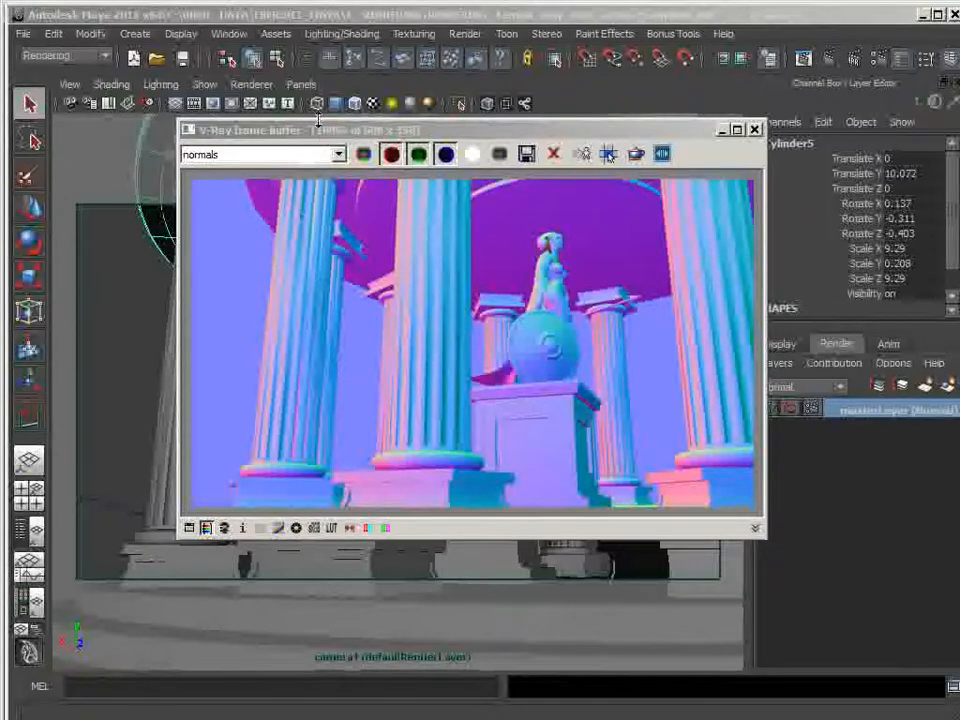
drag(318, 121, 291, 115)
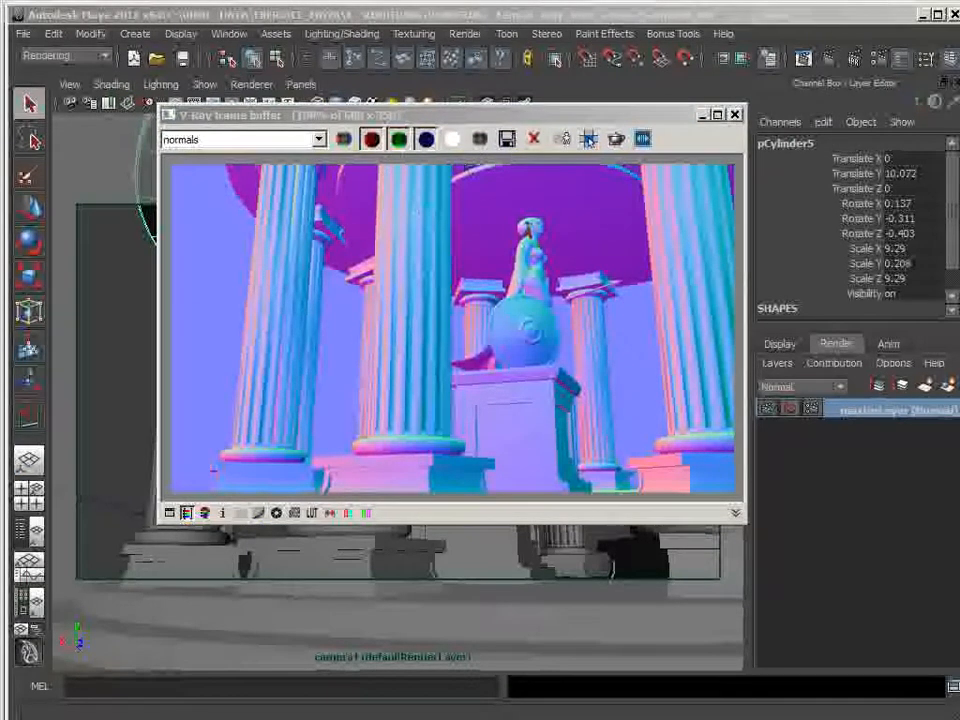
click(589, 139)
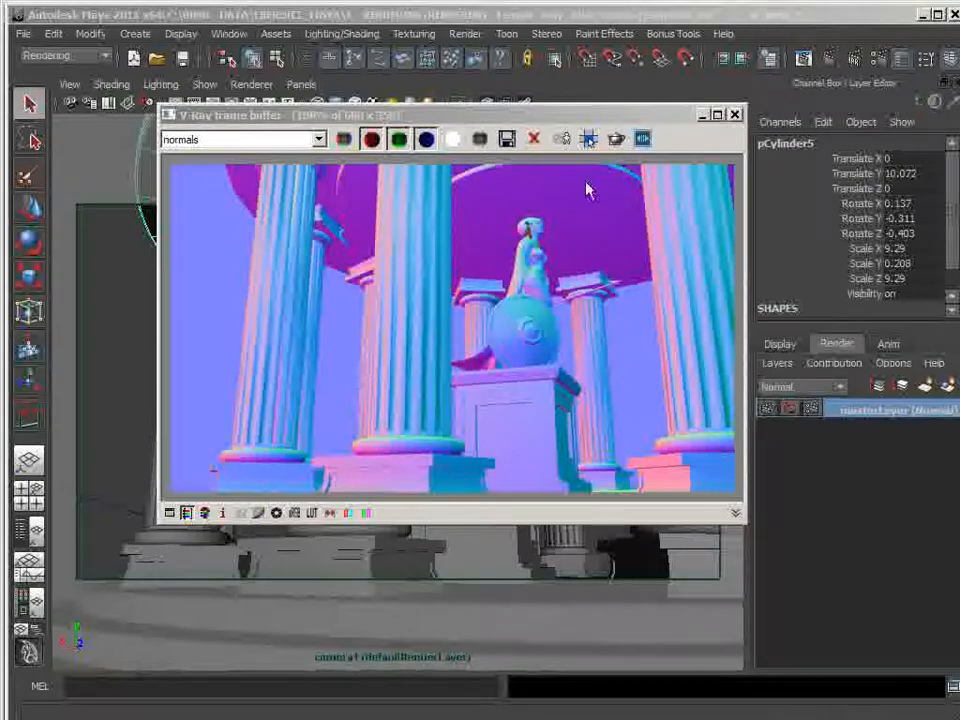
Bring back the separate perspective view and show the whole temple in wireframe.
drag(535, 117, 900, 718)
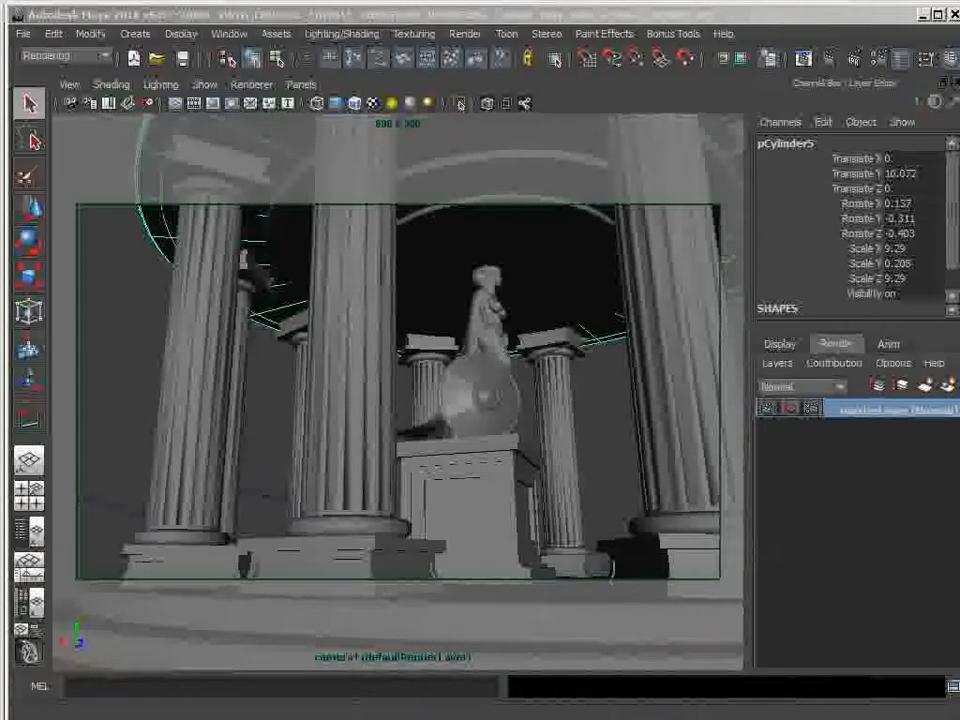
drag(957, 215, 686, 52)
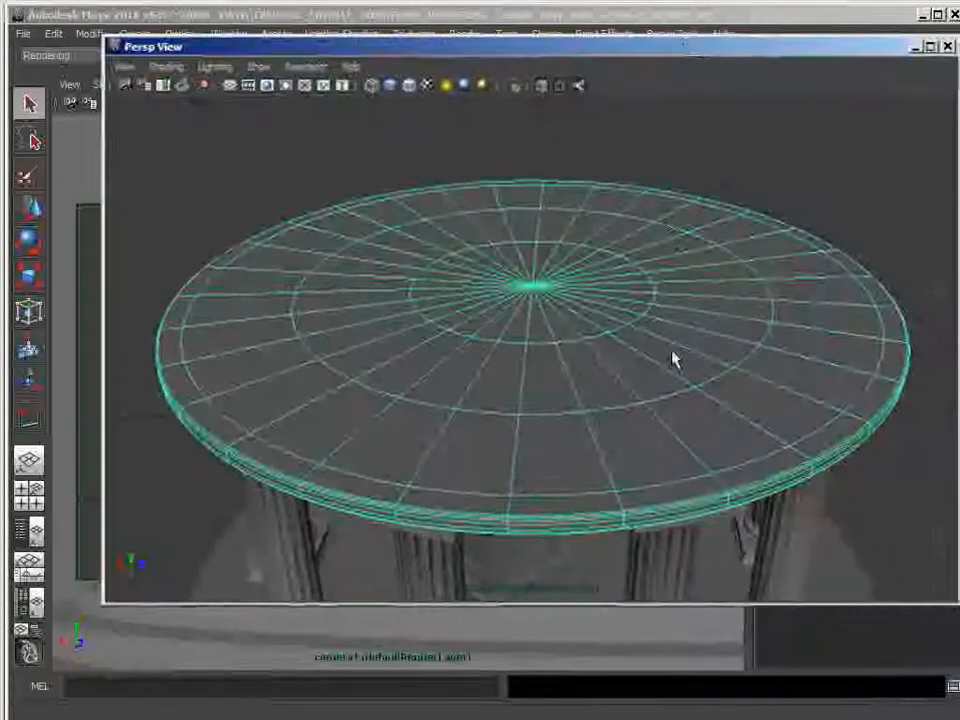
scroll(656, 376, down, 5)
alt+drag(656, 376, 620, 387)
key(4)
mouse_move(579, 510)
alt+mouse_down()
mouse_move(556, 403)
mouse_move(560, 495)
alt+mouse_up()
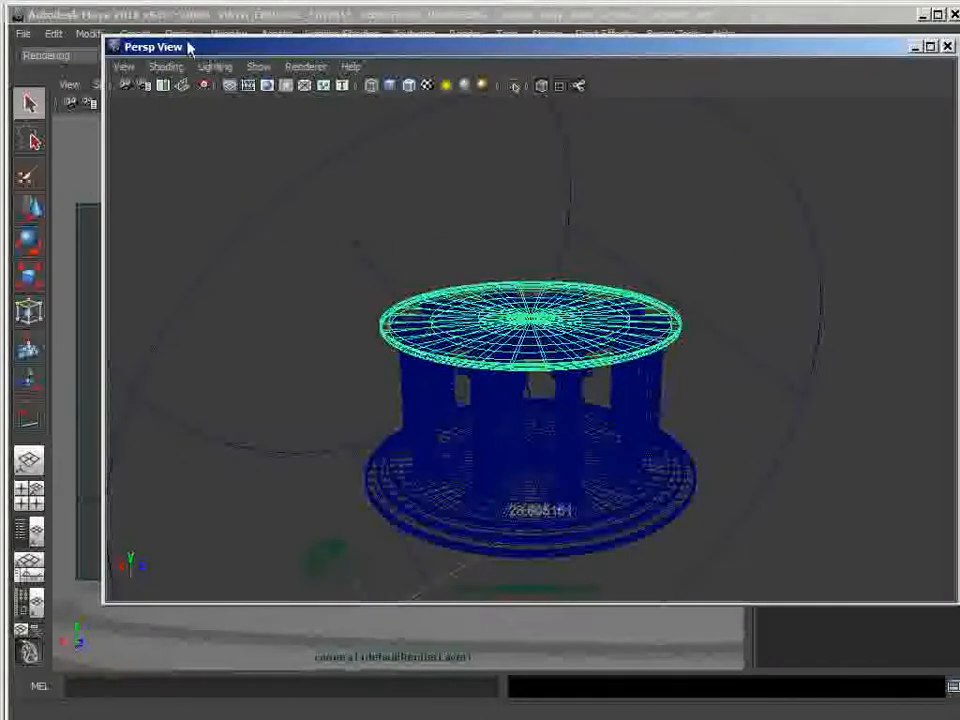
Display the grid in the perspective view, frame the temple from a low angle and deselect the roof slab.
drag(189, 45, 168, 85)
click(178, 34)
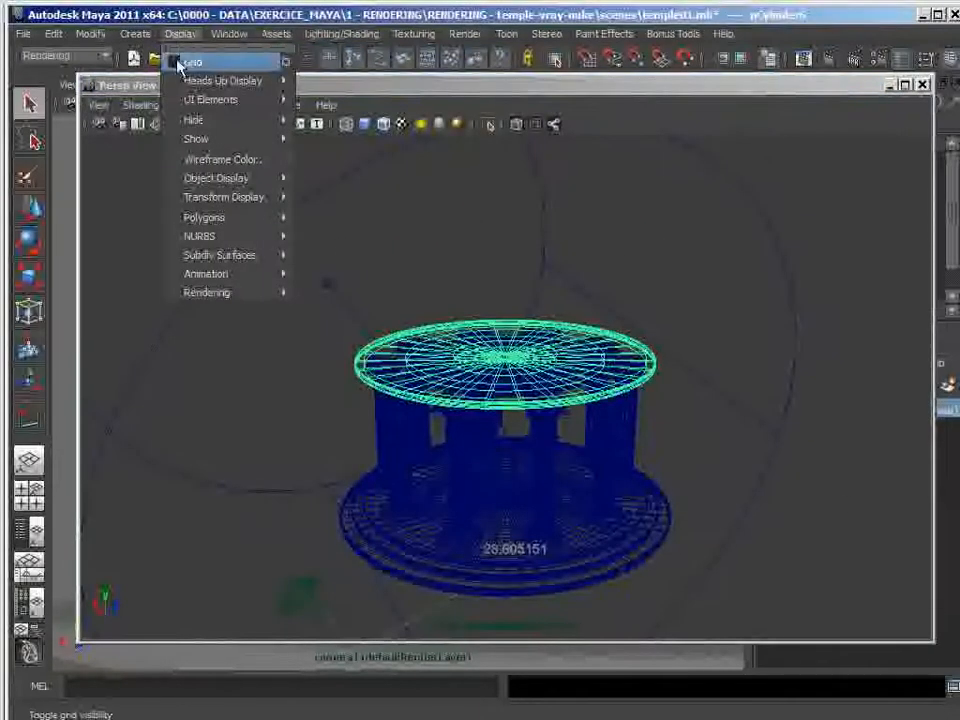
click(180, 60)
alt+drag(510, 555, 520, 594)
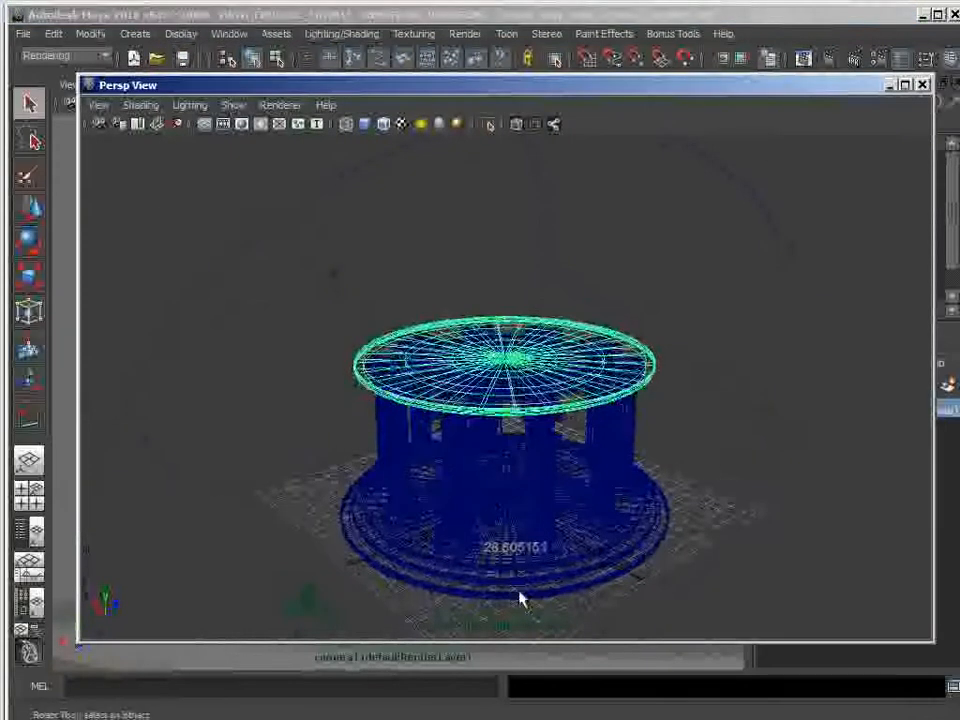
scroll(520, 595, up, 5)
alt+middle_drag(520, 592, 502, 468)
mouse_move(502, 472)
alt+mouse_down()
mouse_move(495, 518)
mouse_move(486, 484)
alt+mouse_up()
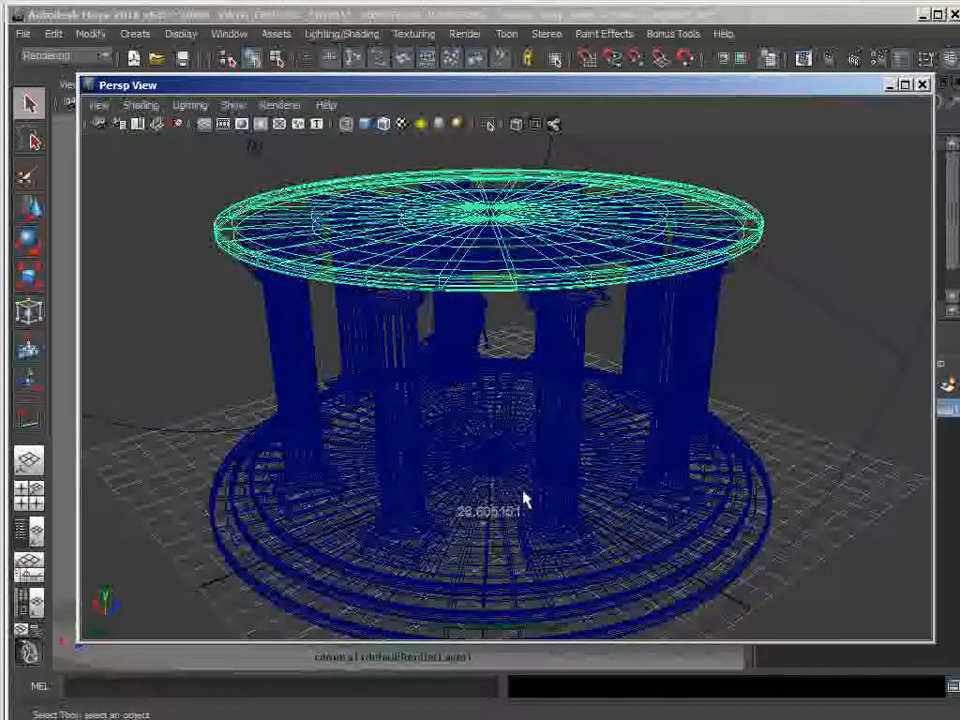
alt+drag(533, 517, 566, 540)
alt+right_drag(566, 540, 516, 467)
alt+drag(497, 508, 330, 523)
click(335, 515)
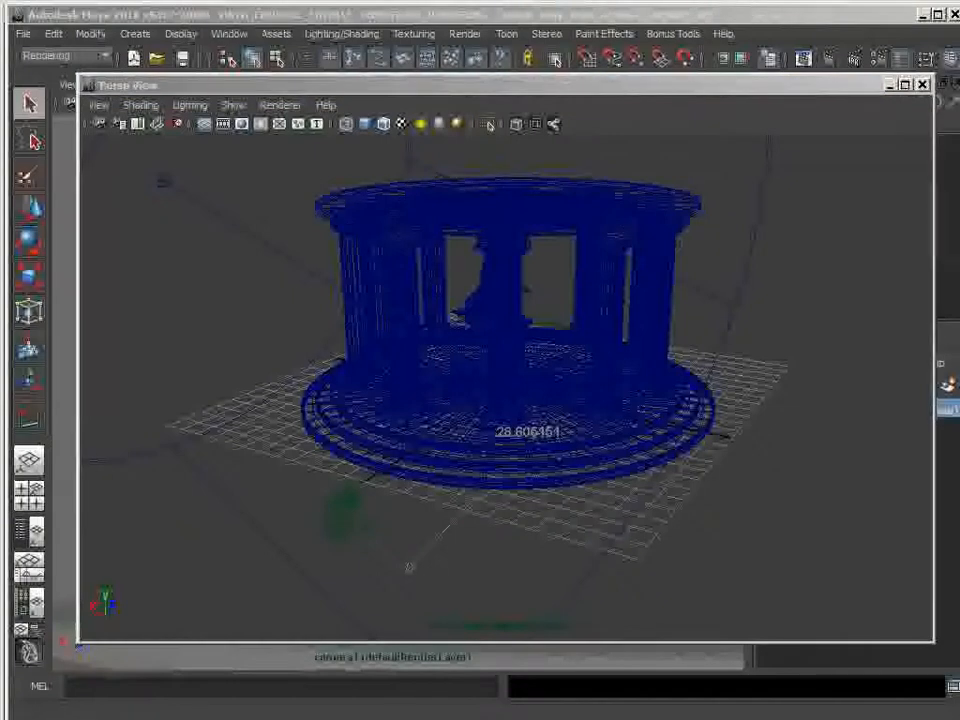
Bring up the Hypershade, clear its work area and remove the filter from the node creation list.
drag(959, 264, 754, 45)
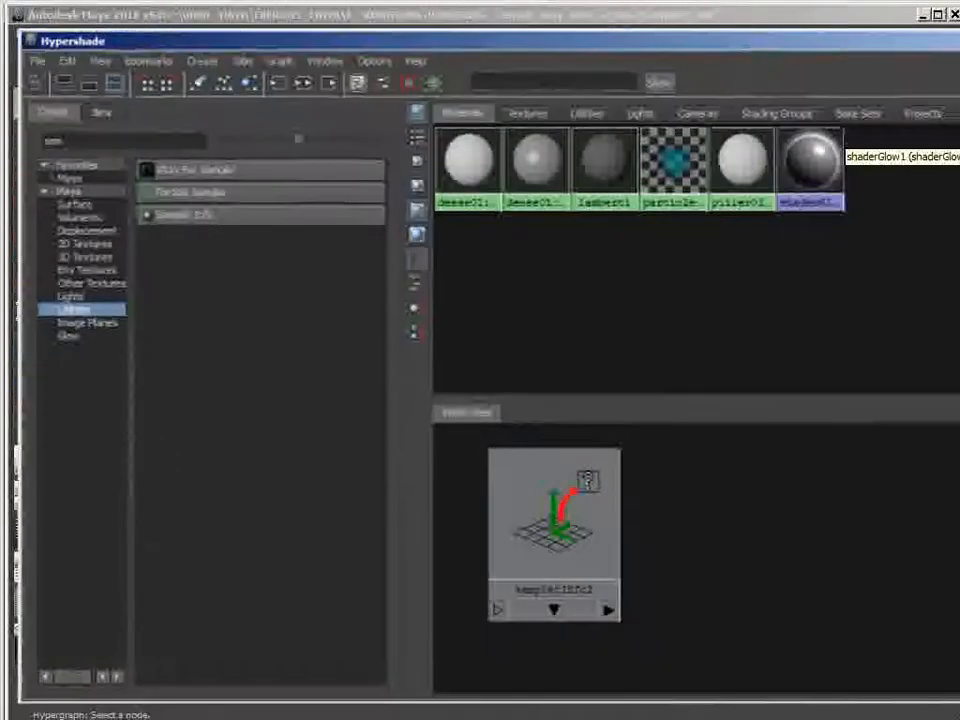
drag(958, 700, 900, 669)
click(201, 86)
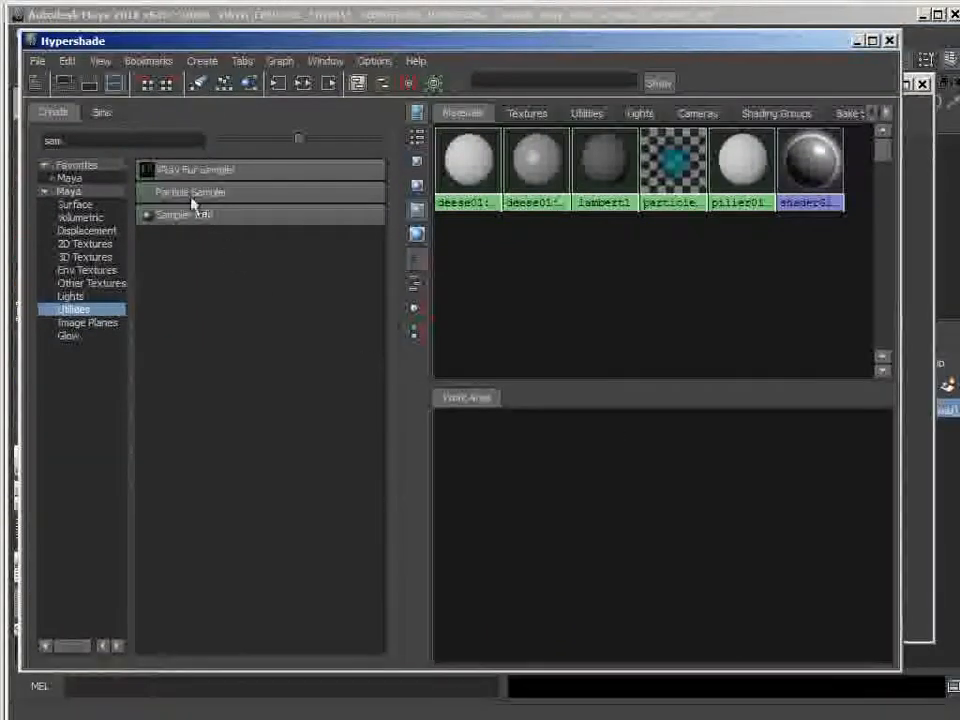
double_click(109, 145)
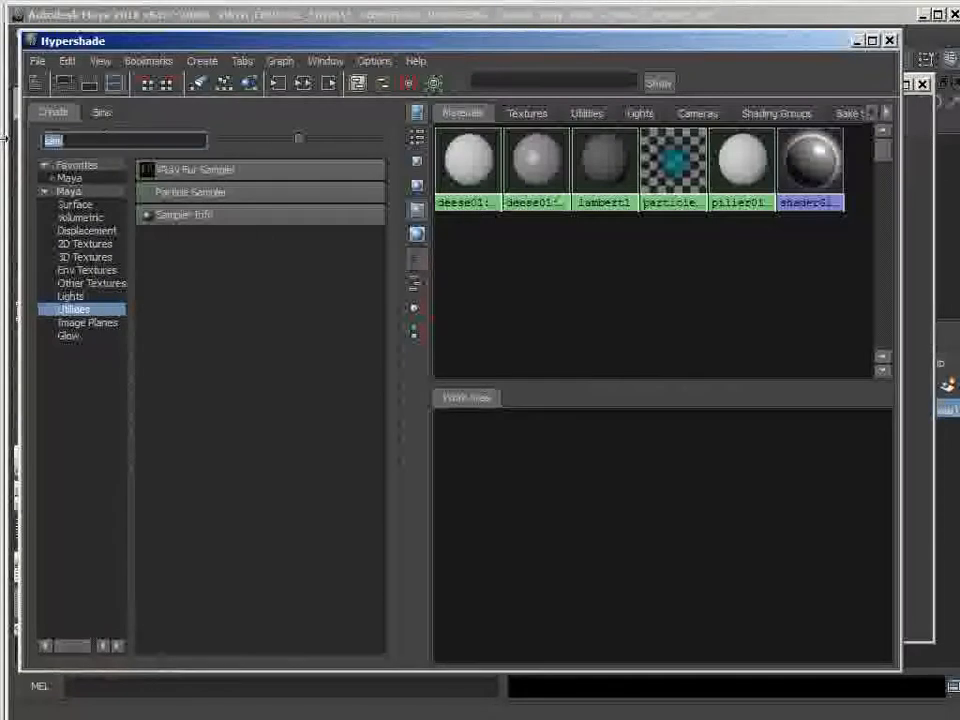
key(BackSpace)
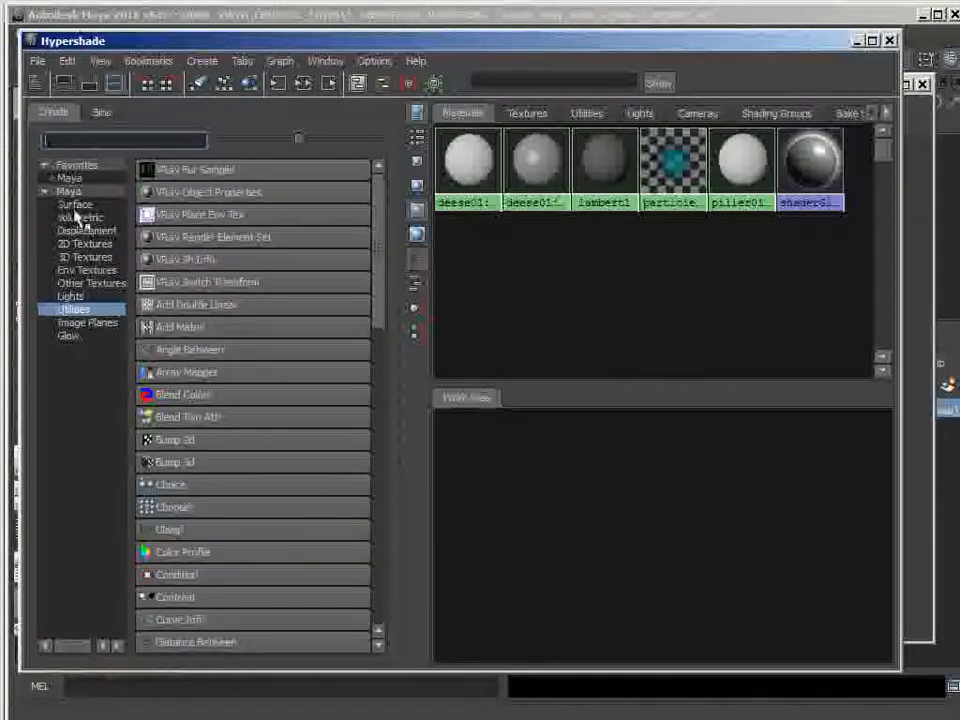
Create a Surface Shader material and position its node in the Hypershade work area.
click(74, 206)
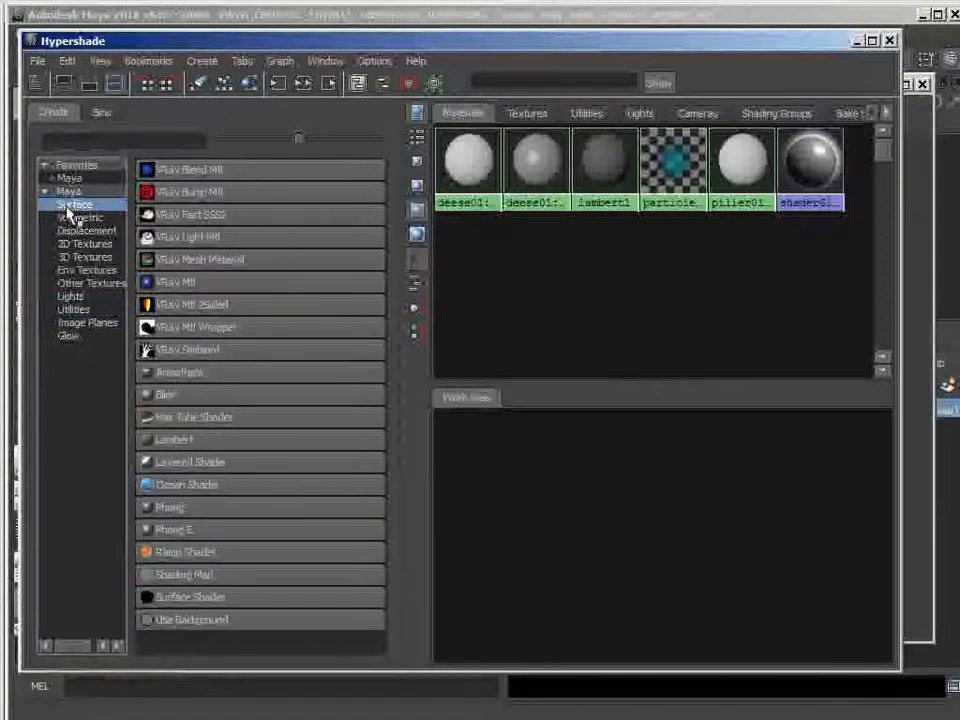
click(180, 597)
drag(484, 521, 748, 514)
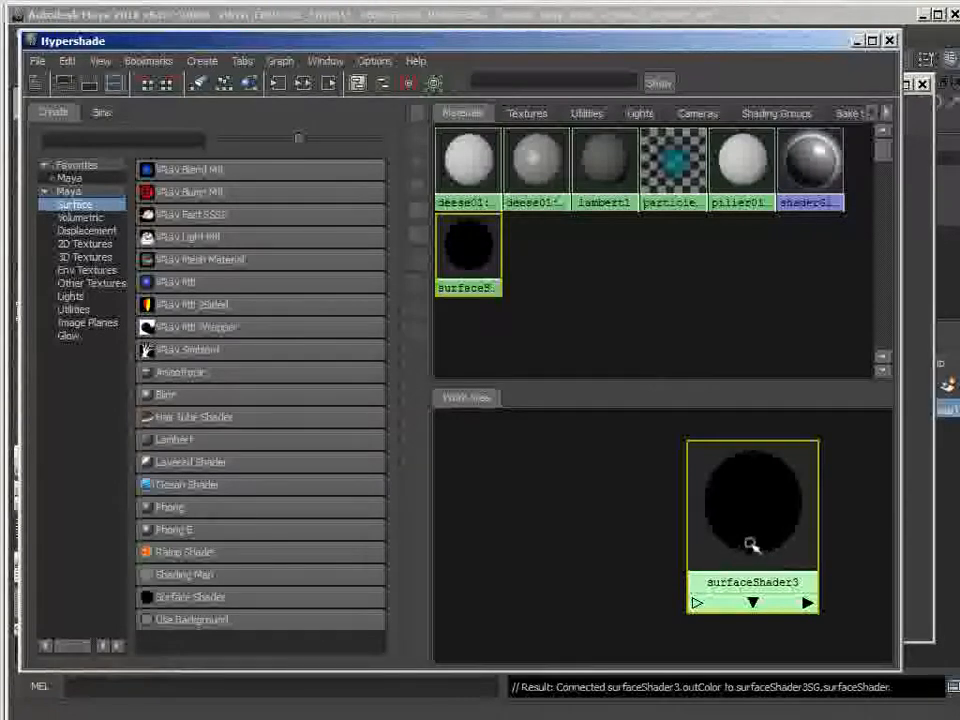
drag(755, 545, 775, 545)
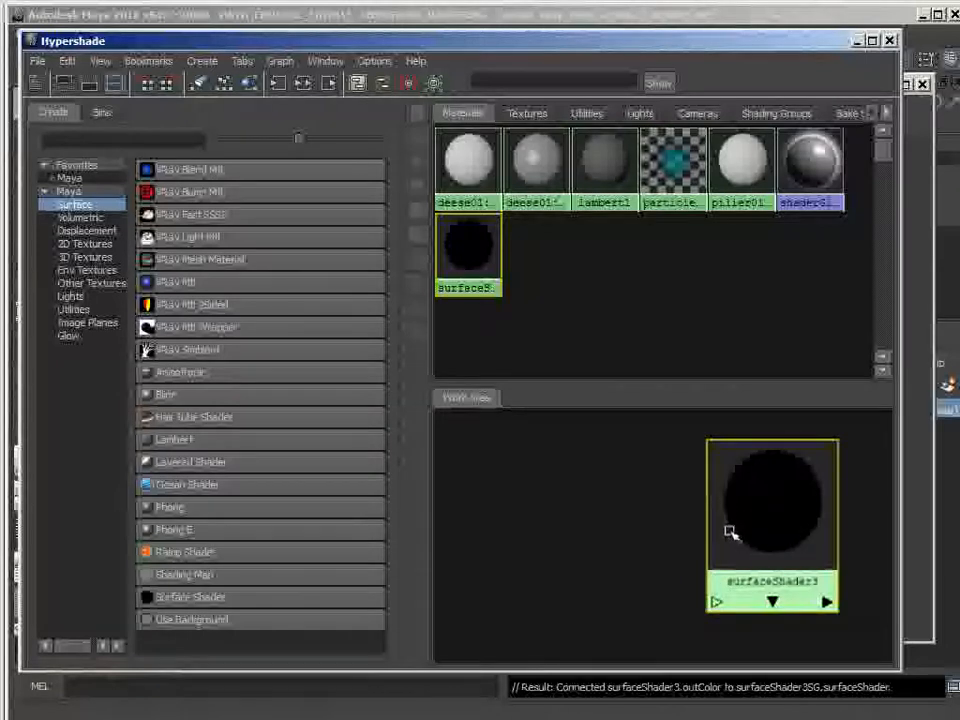
drag(756, 521, 777, 512)
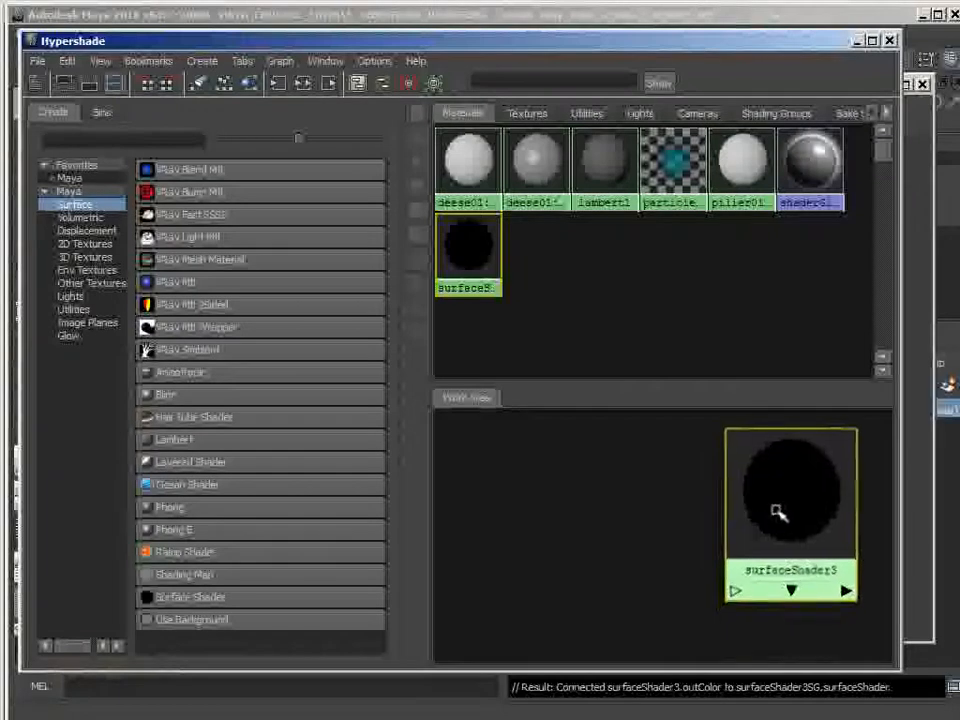
drag(401, 461, 326, 476)
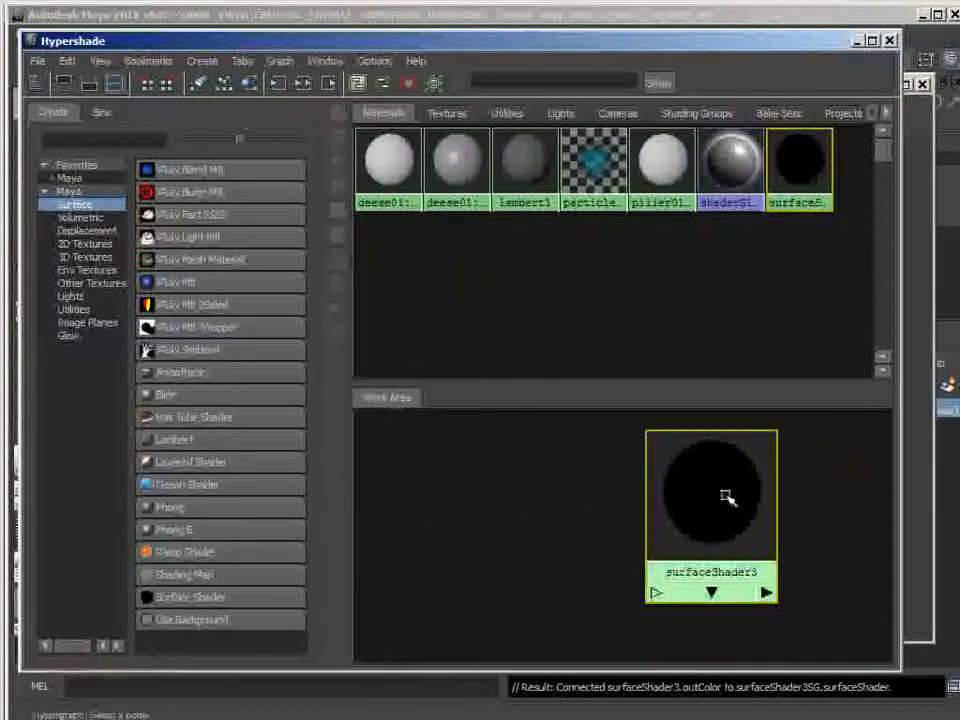
drag(726, 497, 795, 504)
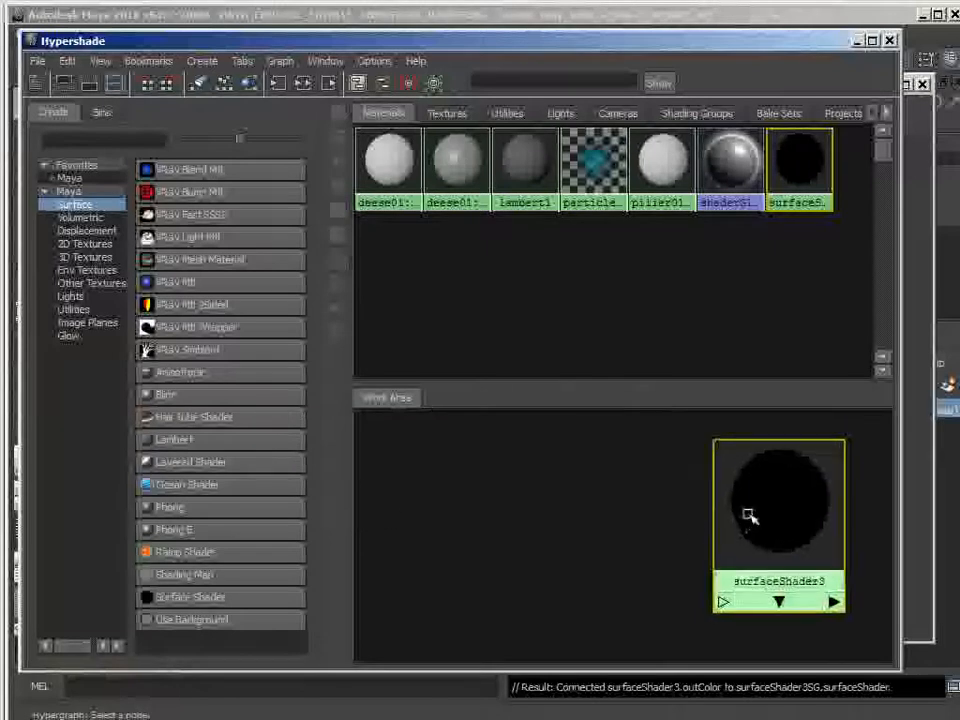
drag(748, 514, 726, 518)
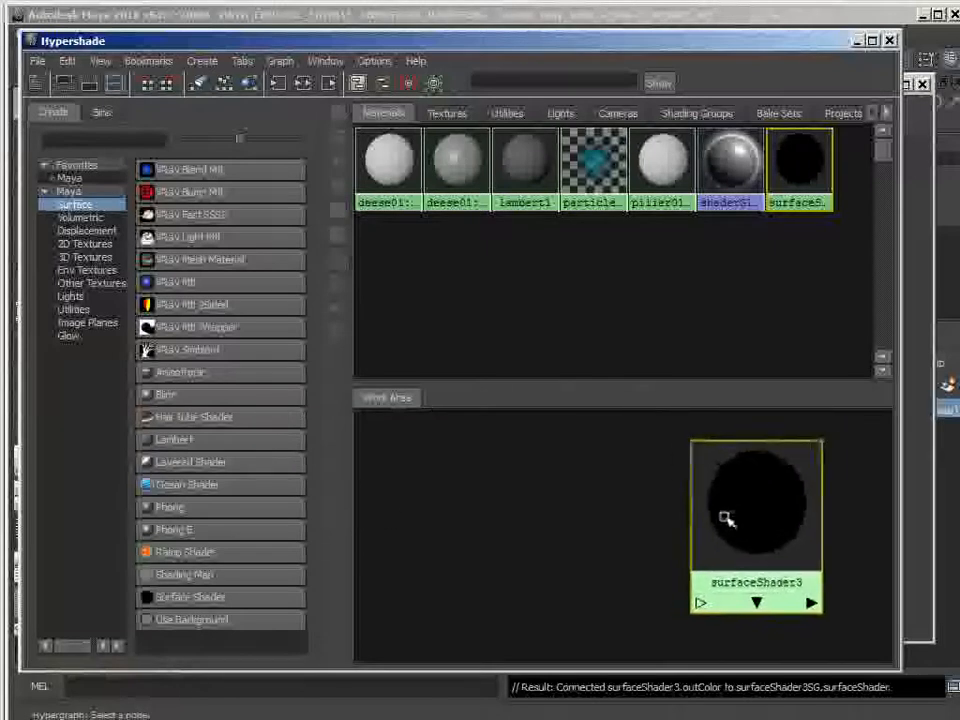
Filter the utilities by "sam", add a Sampler Info node beside the surface shader, and clear the filter.
click(125, 142)
text(s)
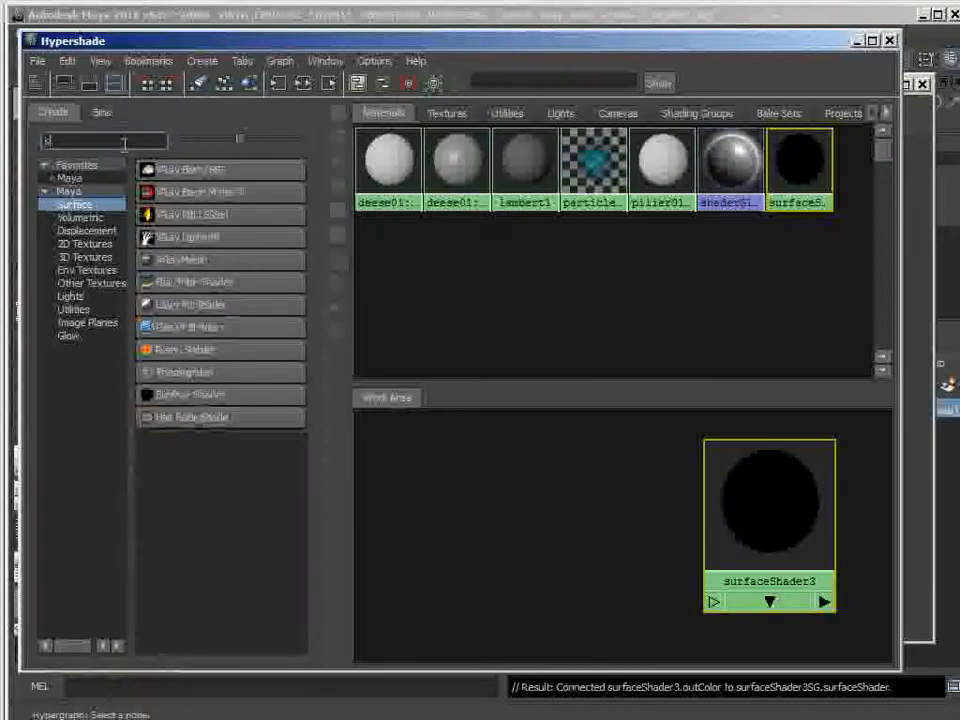
text(a)
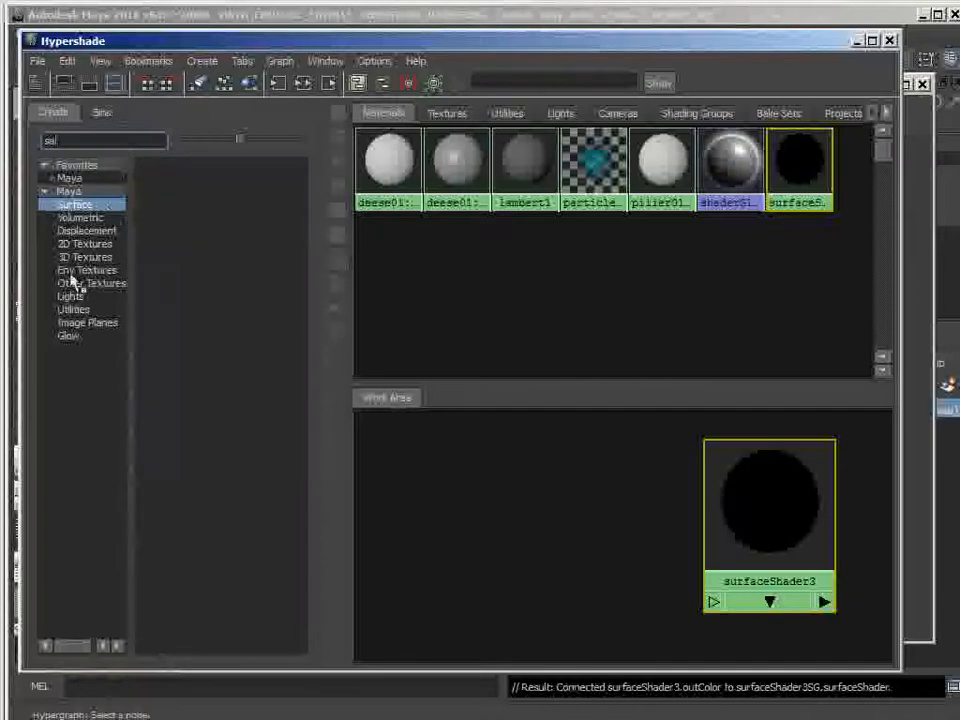
click(72, 310)
click(64, 138)
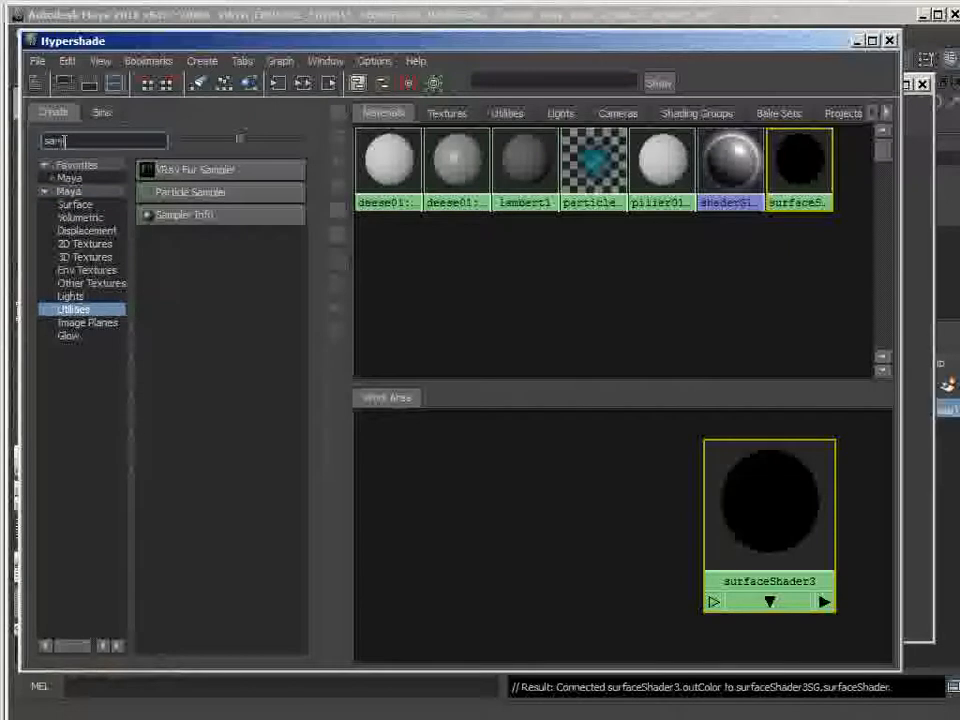
click(189, 215)
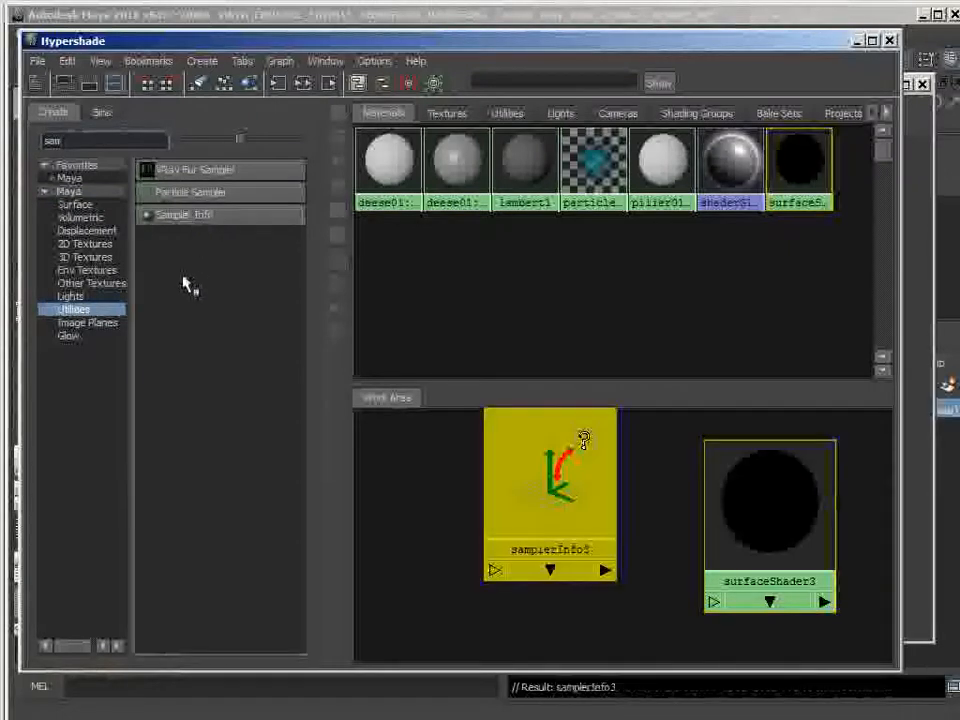
drag(562, 487, 540, 514)
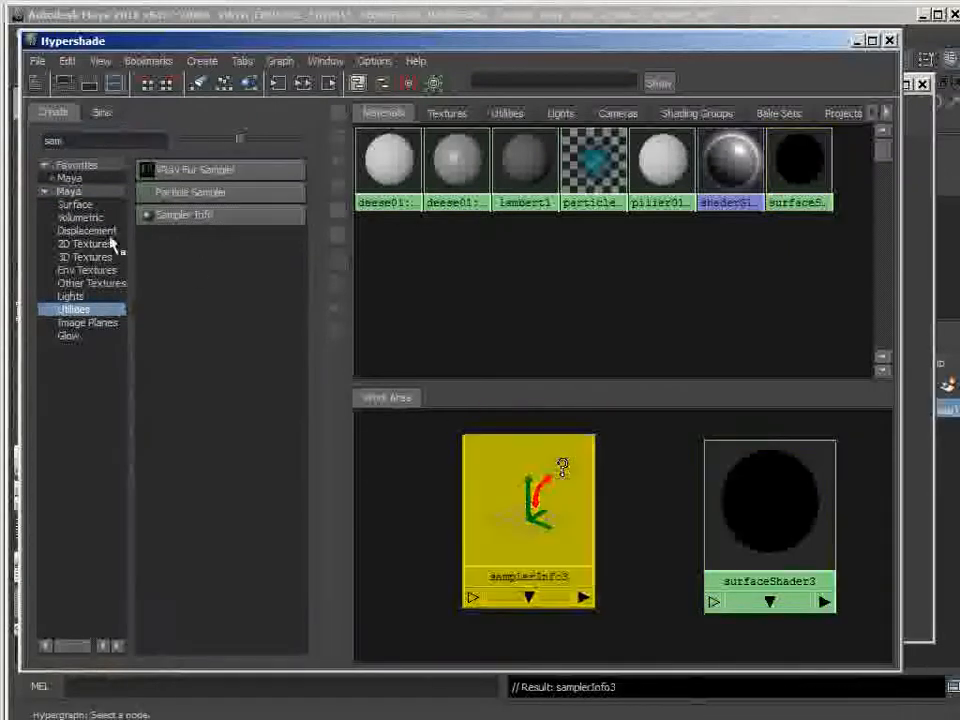
double_click(75, 140)
key(BackSpace)
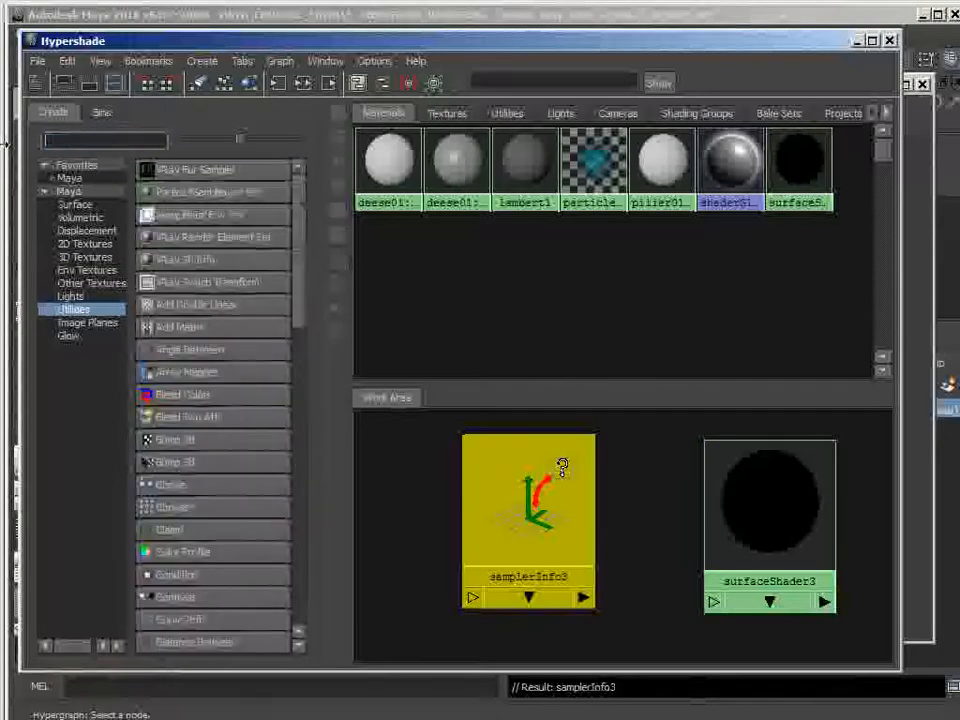
Open the Sampler Info node's attributes and examine its Point World entry among the sampler attributes.
click(531, 505)
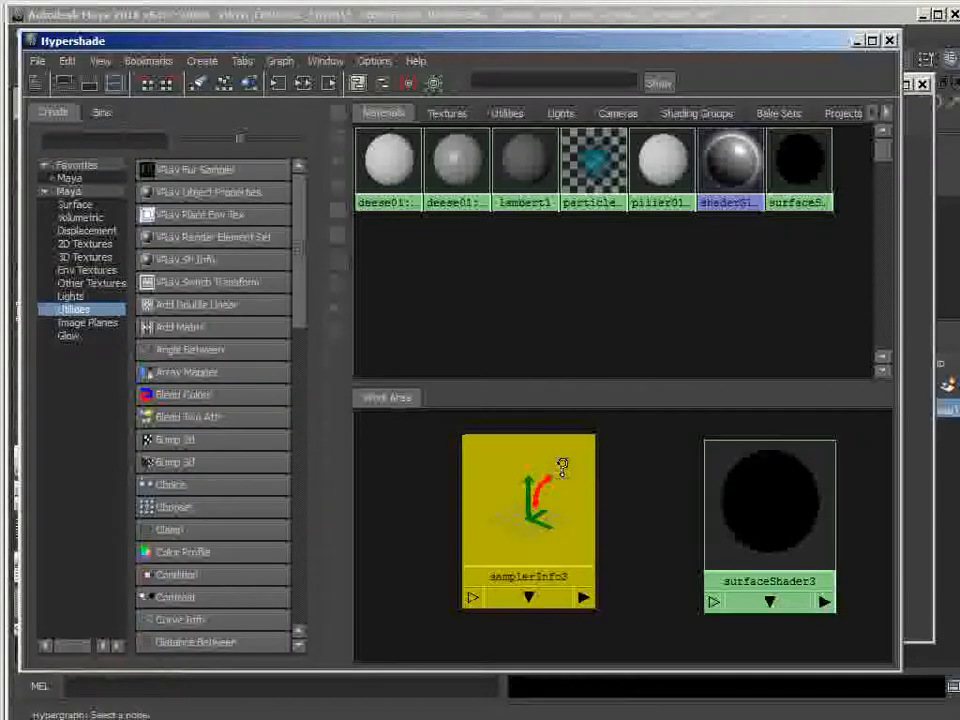
double_click(562, 466)
drag(392, 86, 315, 50)
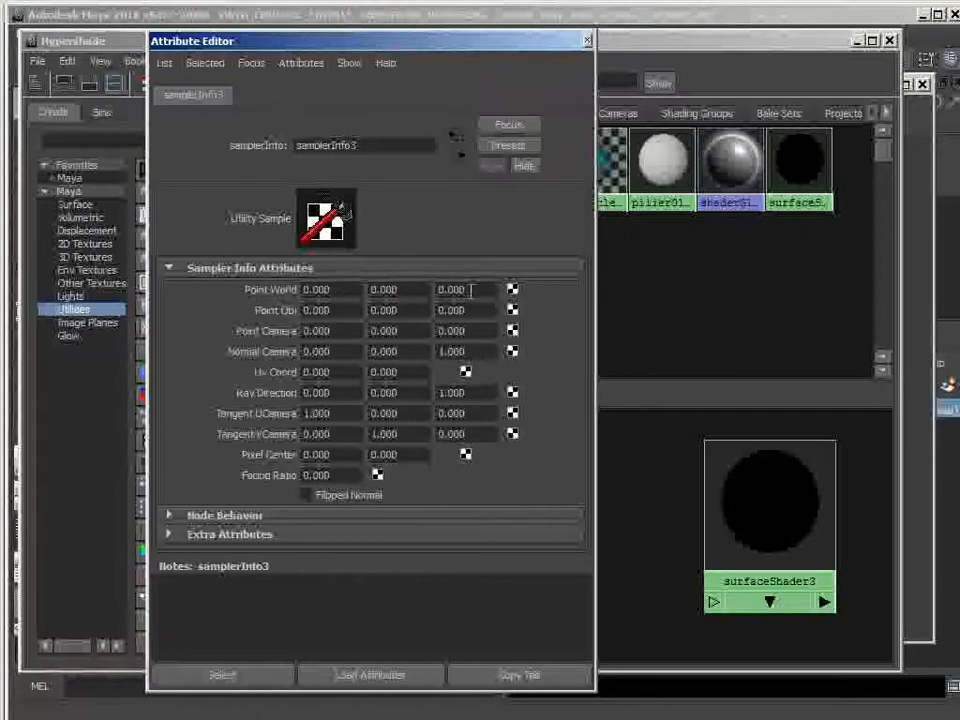
drag(447, 45, 323, 57)
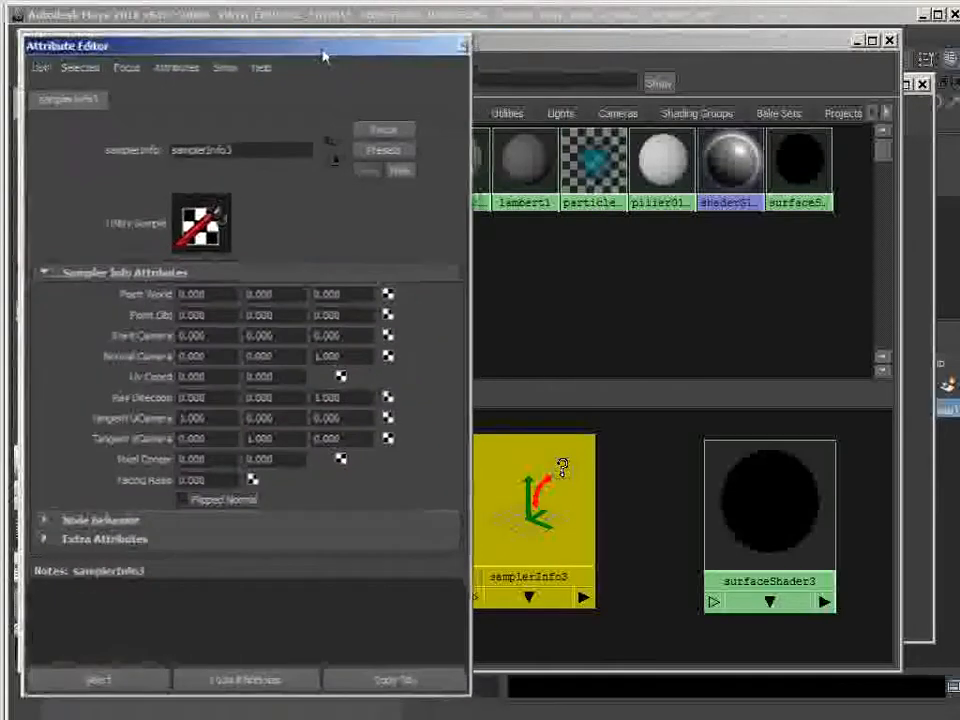
Connect the Sampler Info node's pointWorld output to the surface shader's outColor, and close the Connection Editor.
mouse_move(540, 522)
mouse_down()
mouse_move(604, 511)
mouse_move(551, 519)
mouse_up()
middle_drag(524, 533, 761, 520)
click(797, 580)
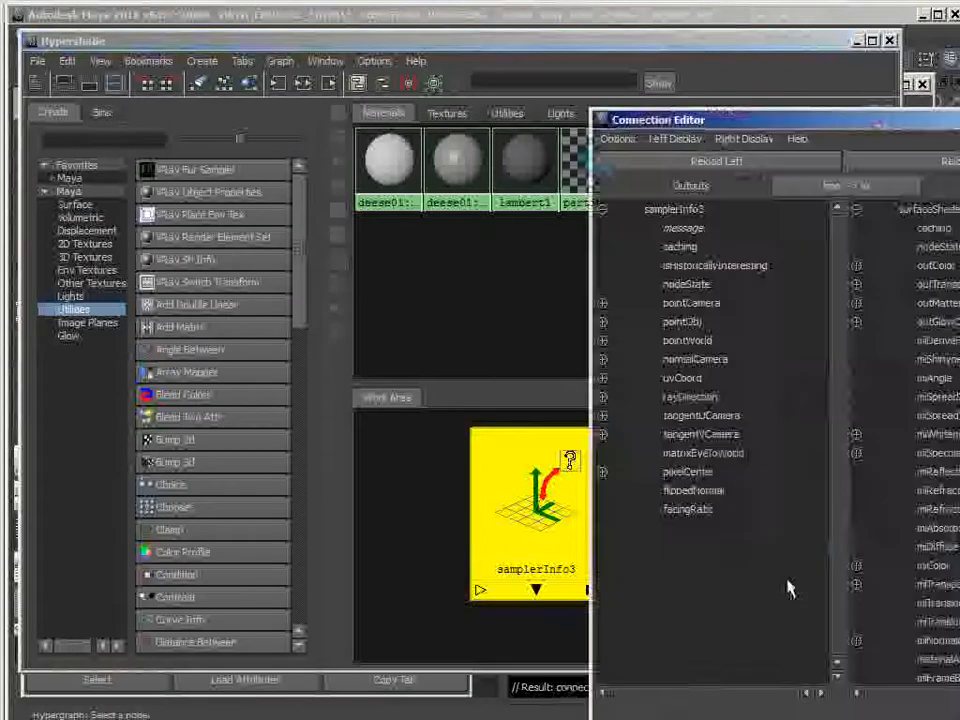
drag(795, 121, 403, 38)
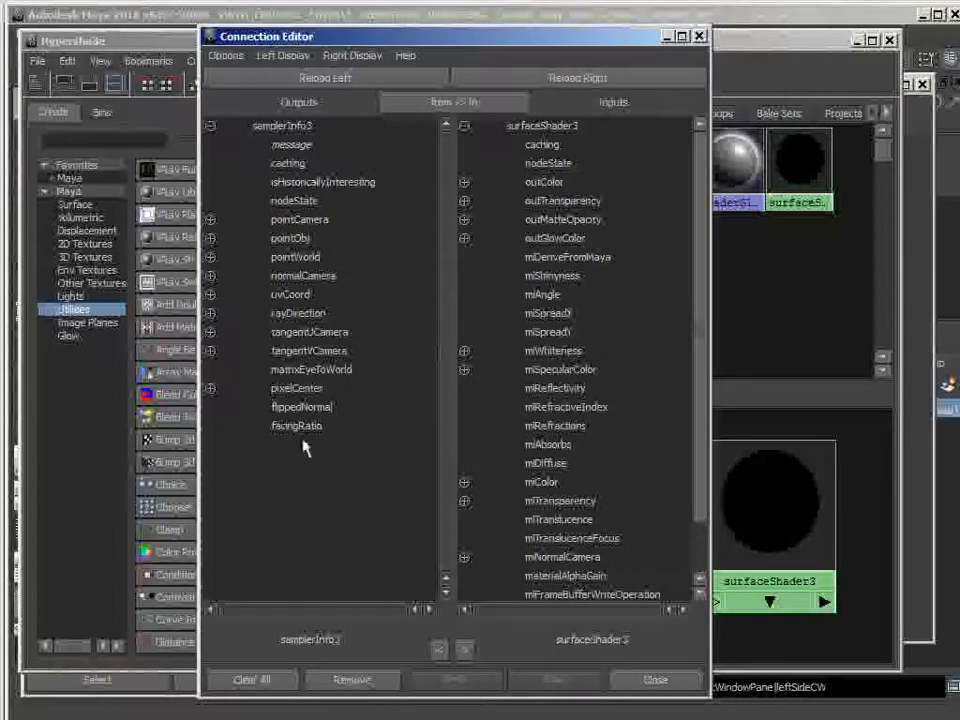
click(292, 259)
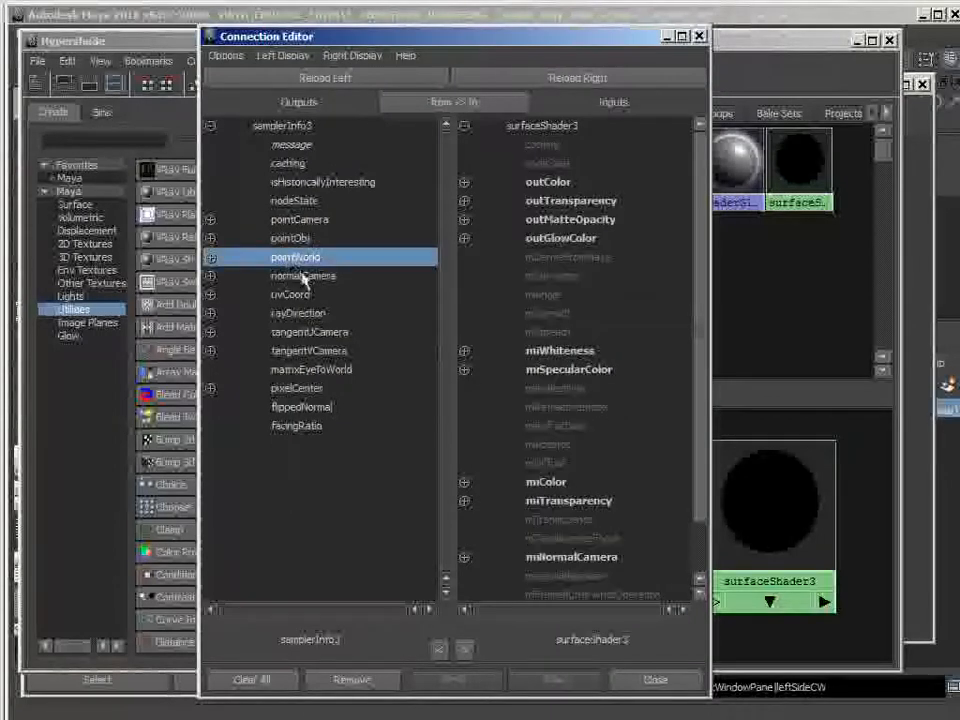
click(549, 183)
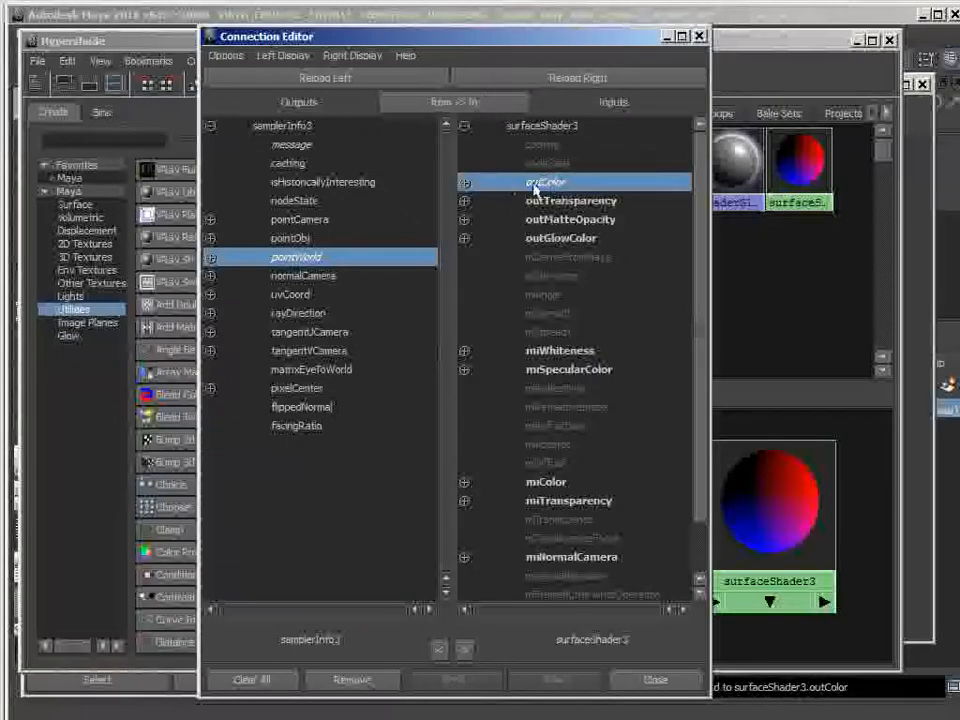
click(699, 36)
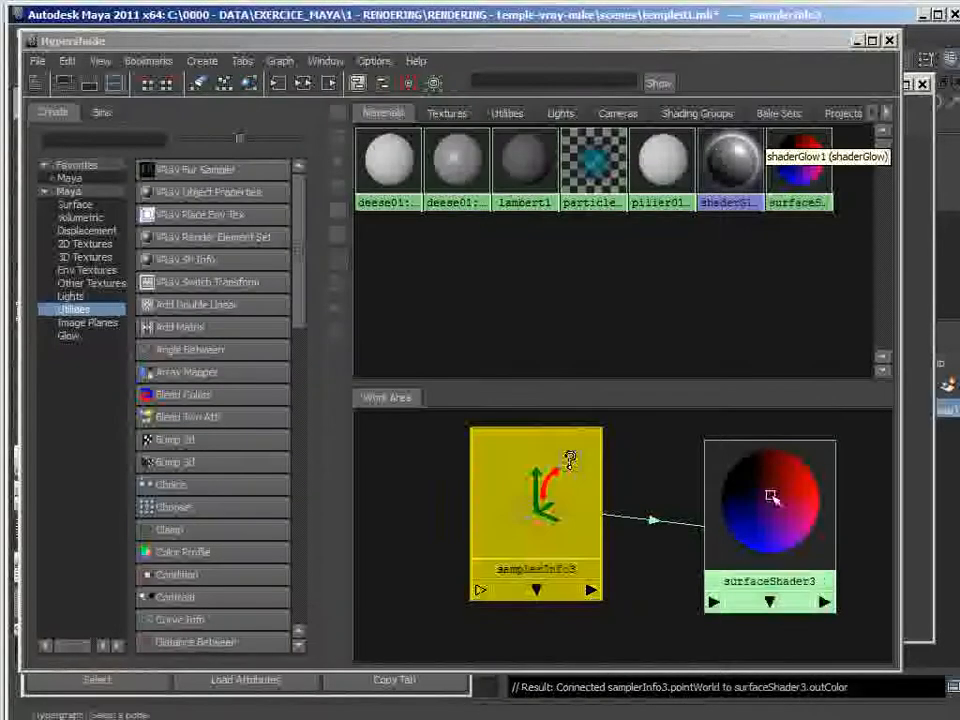
Place the surface shader node closer to the Sampler Info node and clear the Hypershade and Attribute Editor away from the perspective view.
click(727, 494)
drag(727, 494, 731, 484)
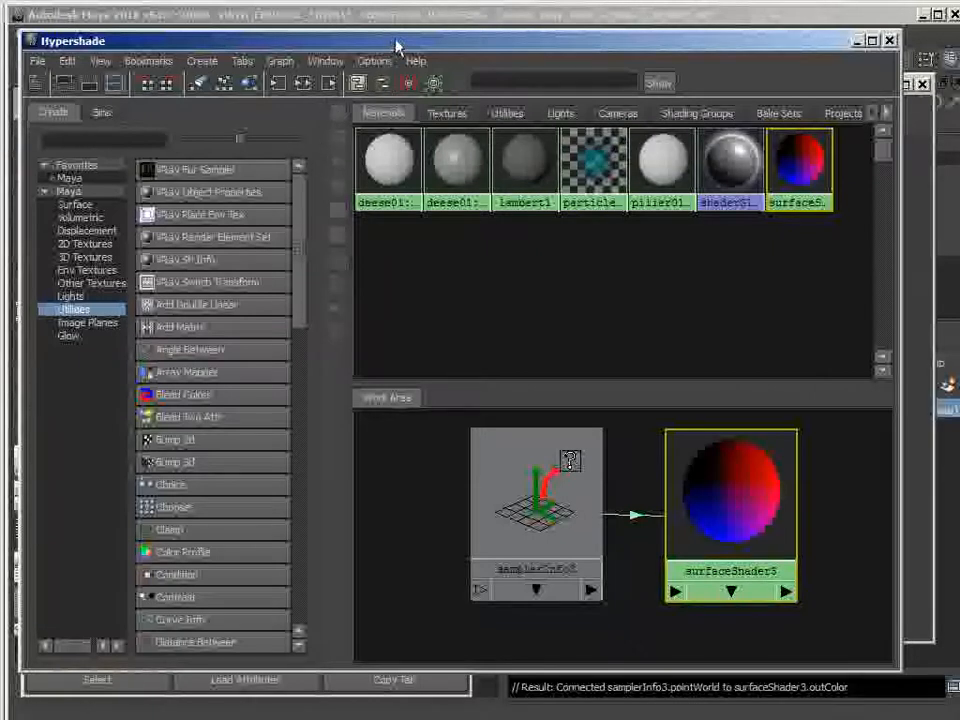
drag(397, 47, 959, 190)
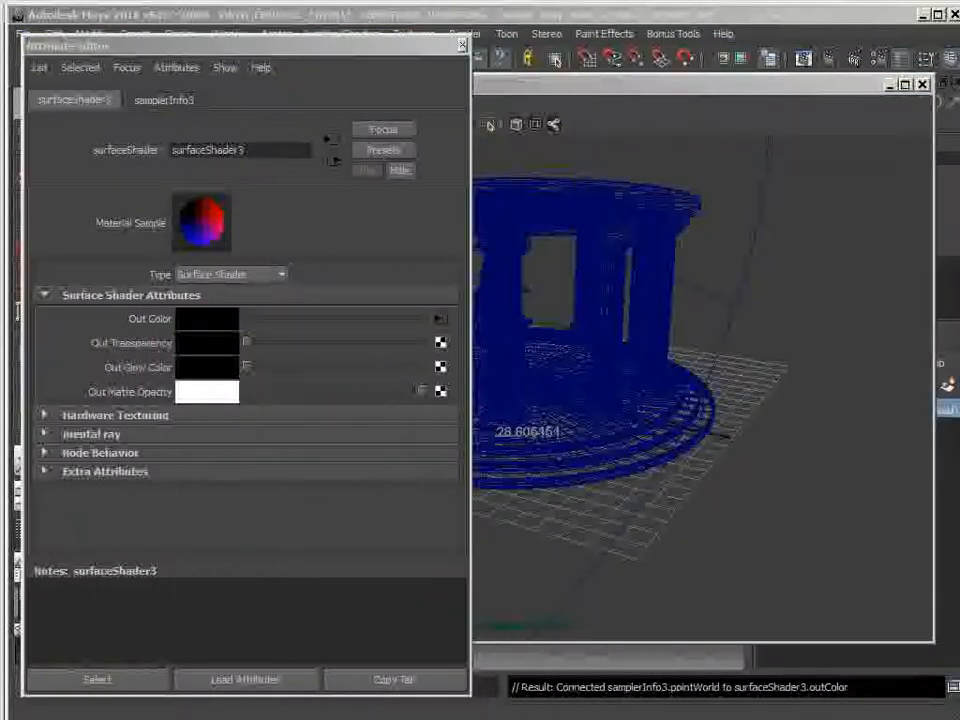
drag(378, 50, 959, 175)
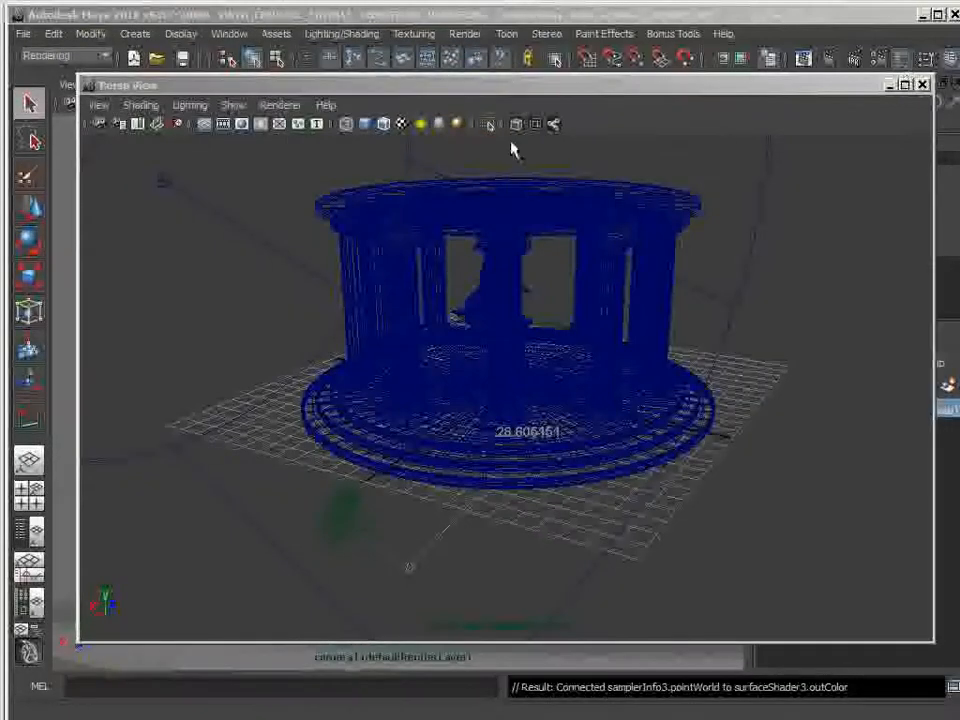
drag(495, 90, 505, 719)
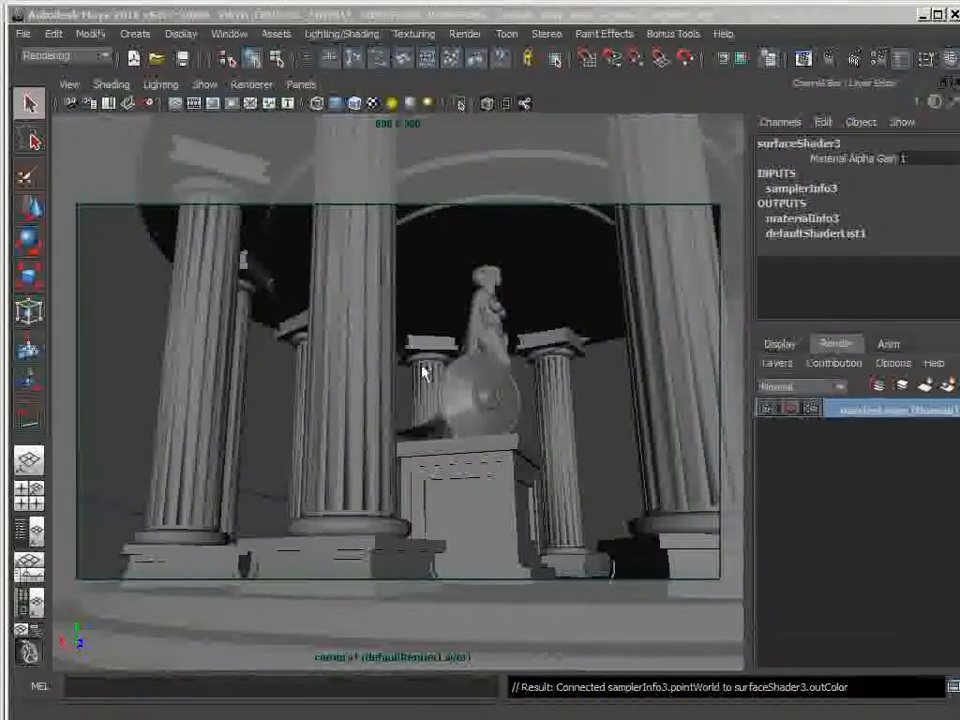
drag(489, 717, 465, 95)
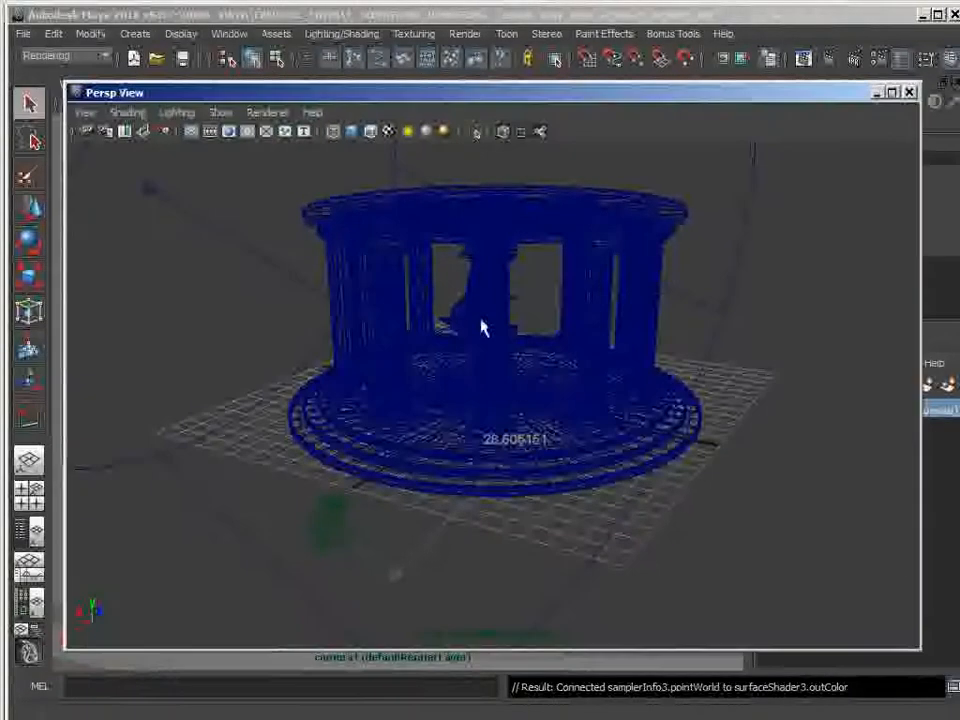
Hide every object type in the perspective view and show only polygons again.
scroll(481, 321, down, 6)
alt+drag(472, 410, 550, 404)
alt+right_drag(550, 404, 641, 474)
scroll(590, 455, up, 5)
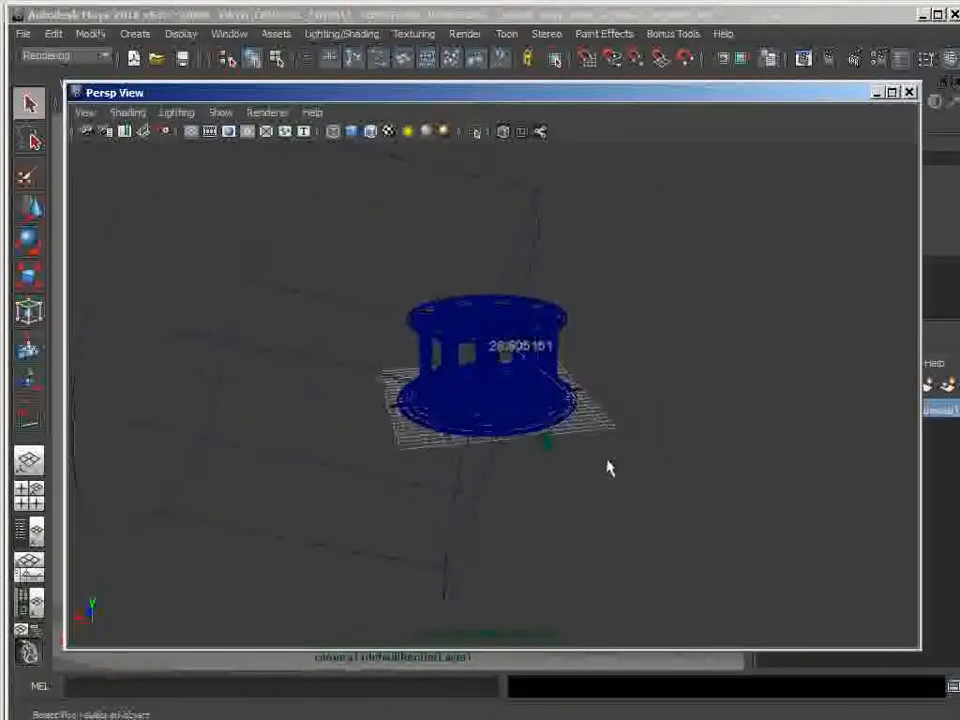
alt+drag(583, 441, 469, 377)
click(178, 117)
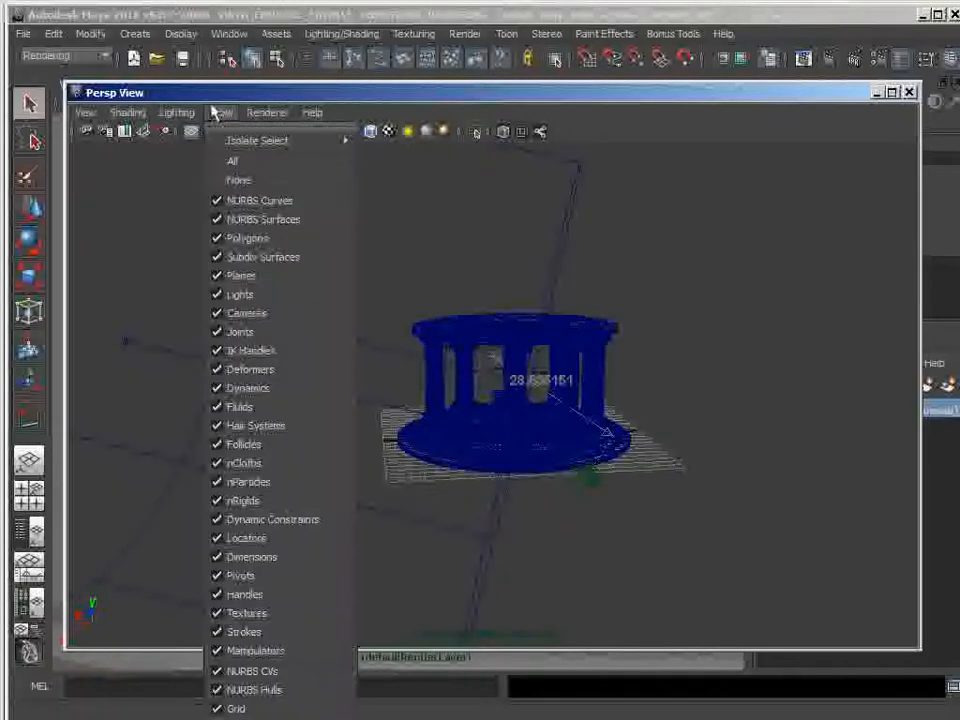
click(250, 184)
click(219, 114)
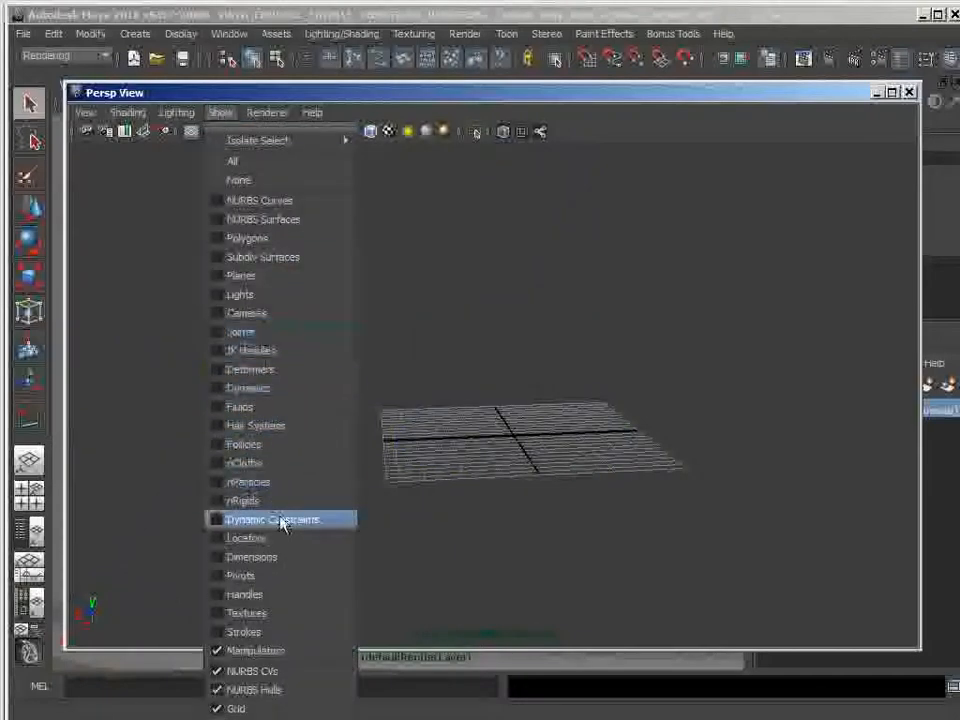
click(262, 240)
Select all the temple geometry, create a render layer from it and rename the layer Pointpasse.
drag(317, 270, 692, 525)
drag(801, 100, 800, 660)
click(777, 364)
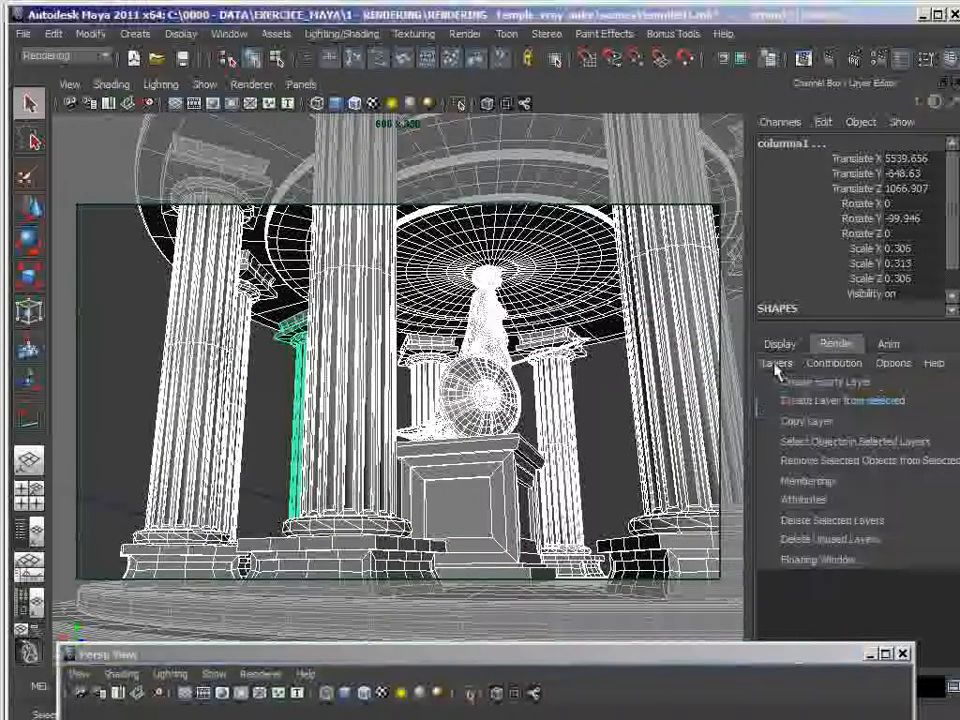
click(832, 402)
click(848, 411)
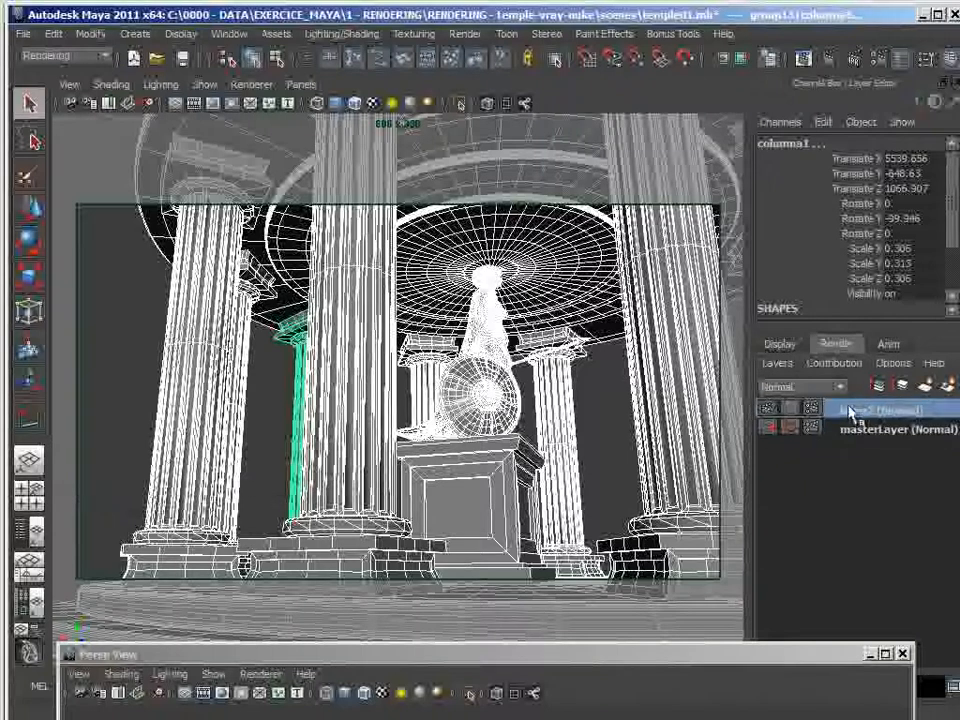
double_click(851, 411)
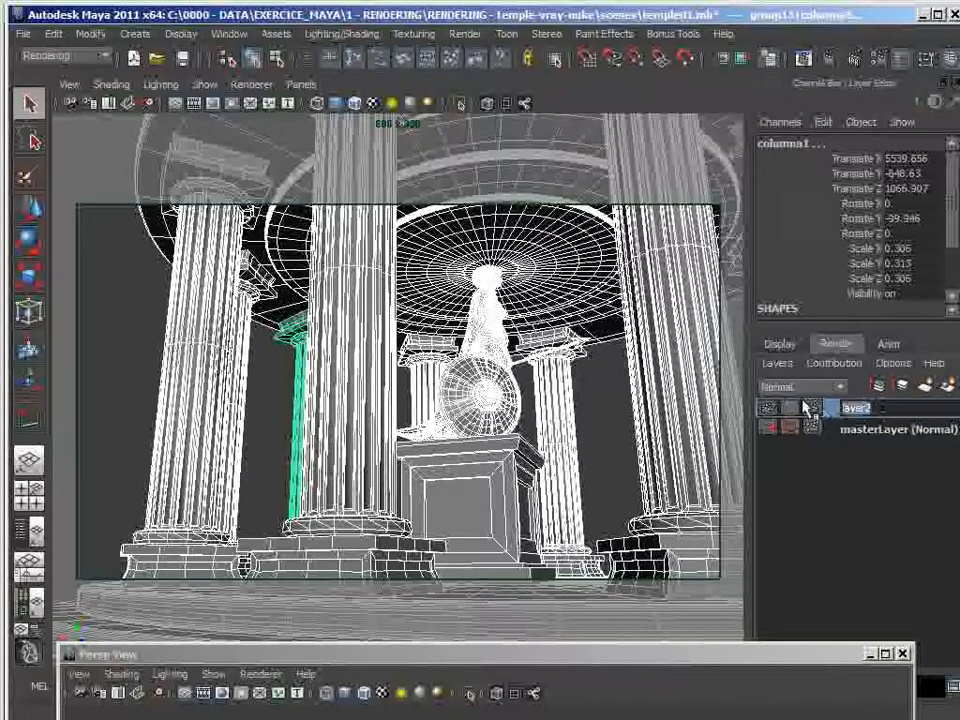
text(Pointpasse)
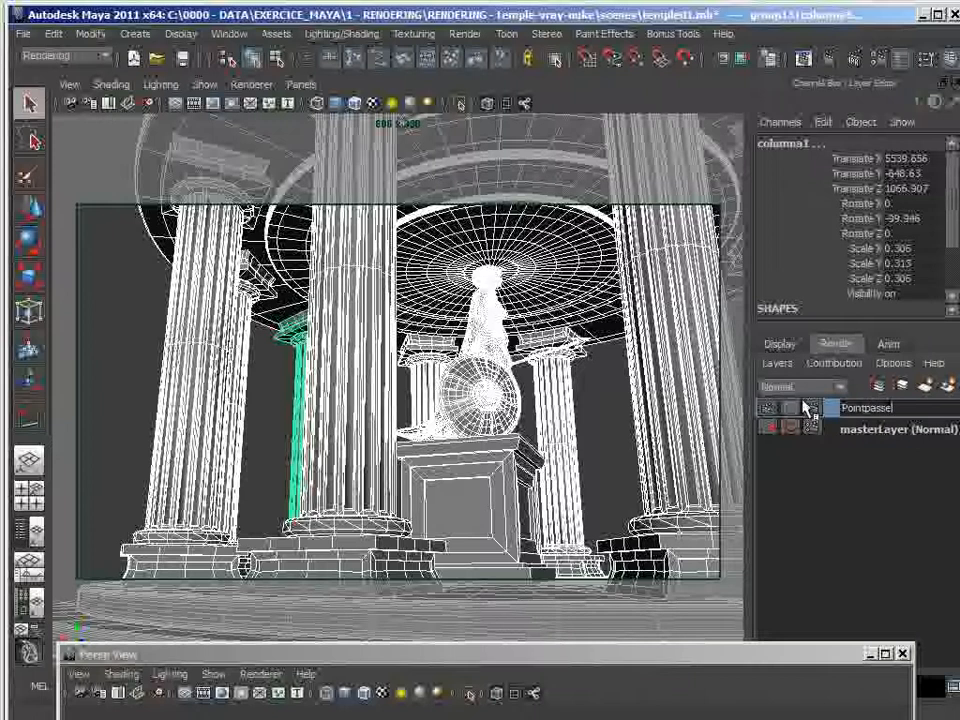
key(Return)
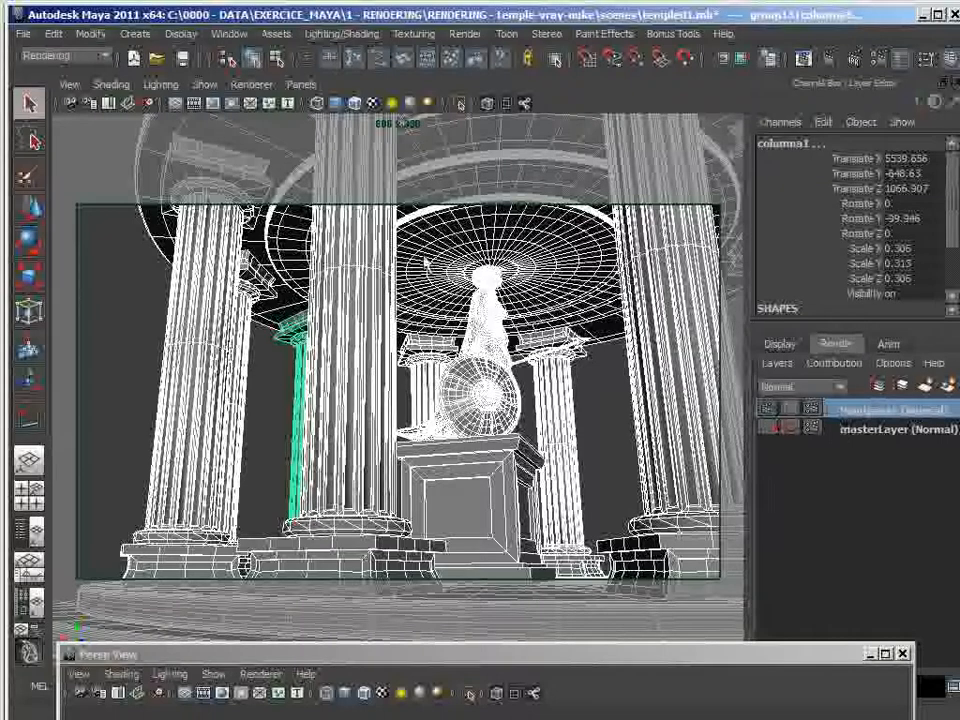
Apply the point-world surface shader to the geometry in the Pointpasse render layer, and move the Hypershade out of the way.
click(87, 344)
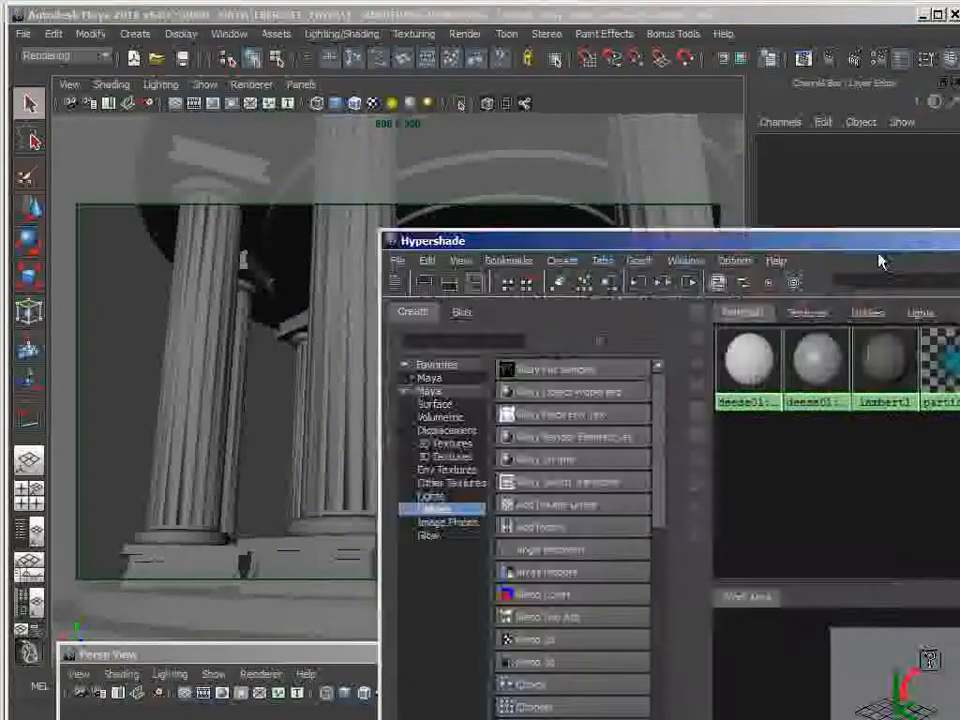
drag(879, 261, 523, 34)
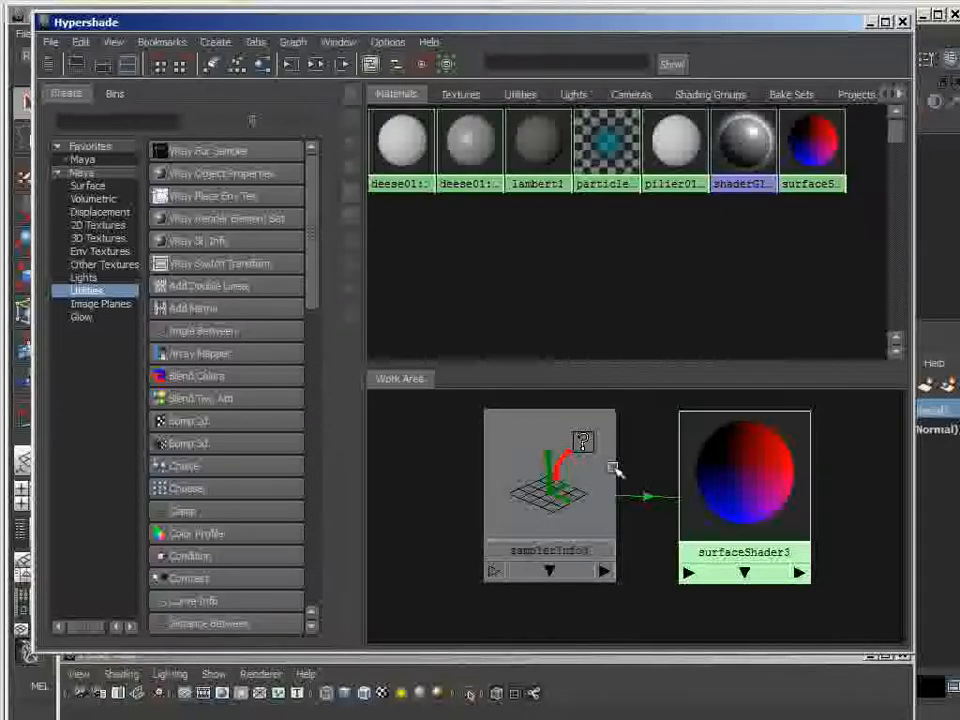
drag(455, 24, 959, 150)
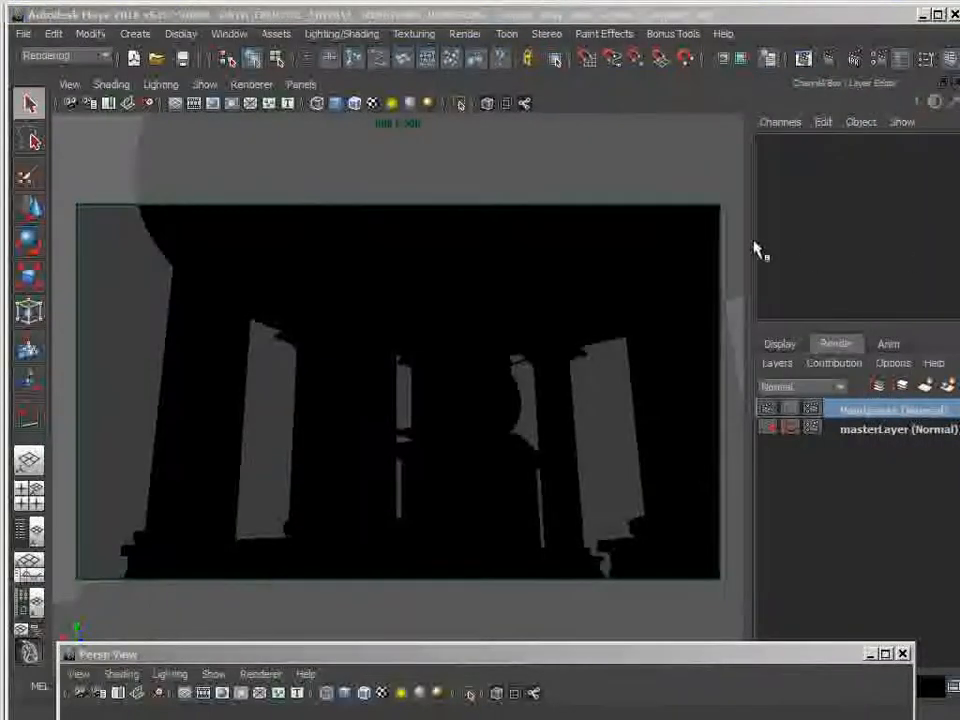
click(602, 110)
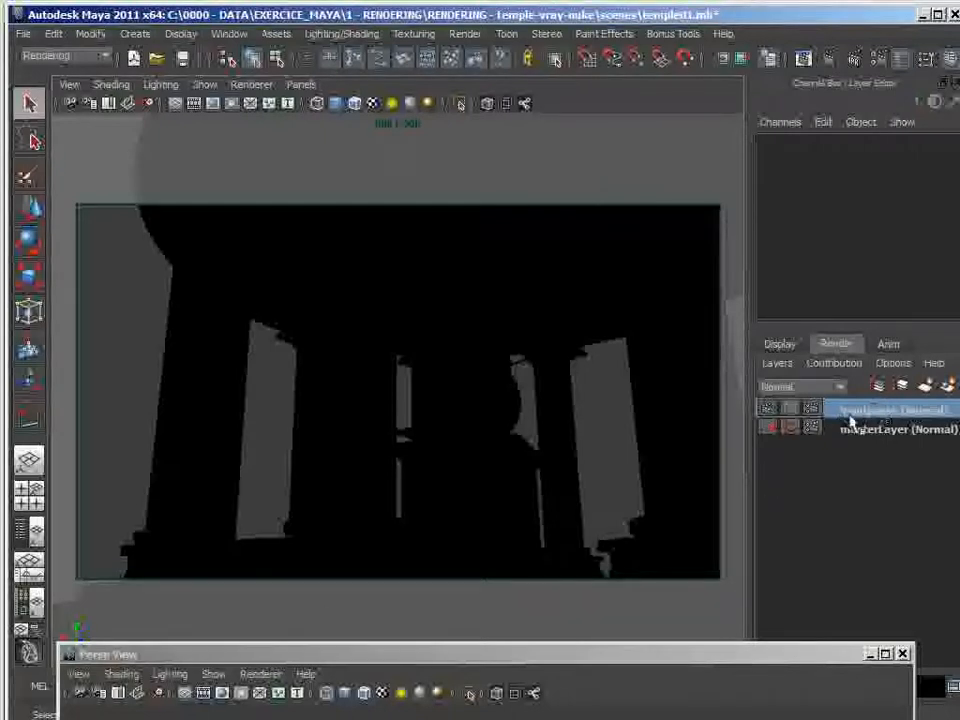
Render the Pointpasse layer and compare its normals and RGB color channels in the V-Ray frame buffer.
click(829, 62)
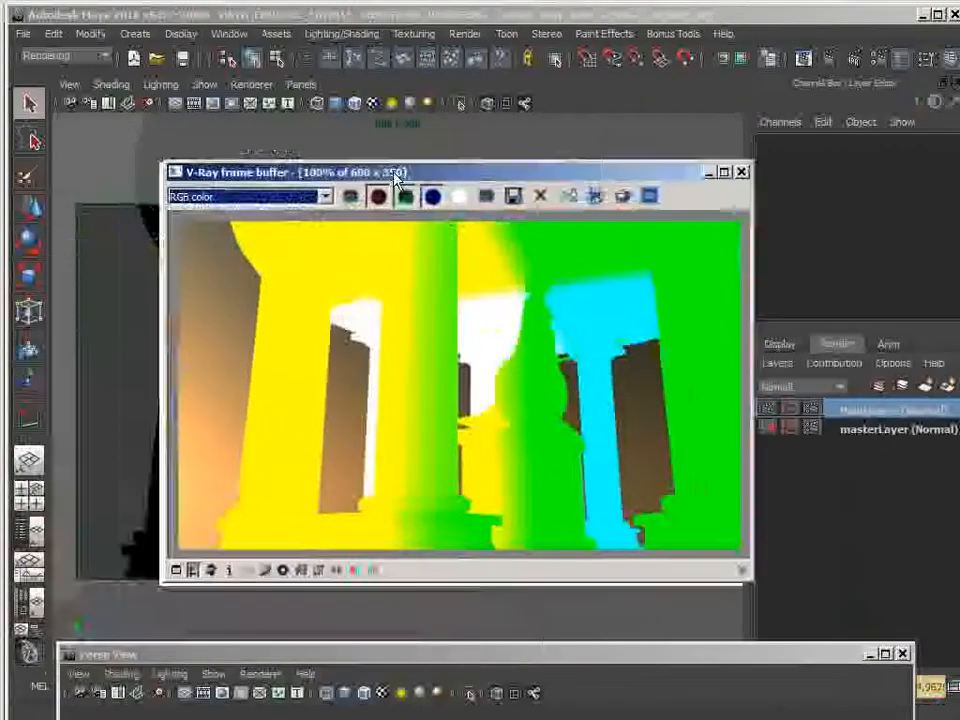
drag(395, 175, 349, 145)
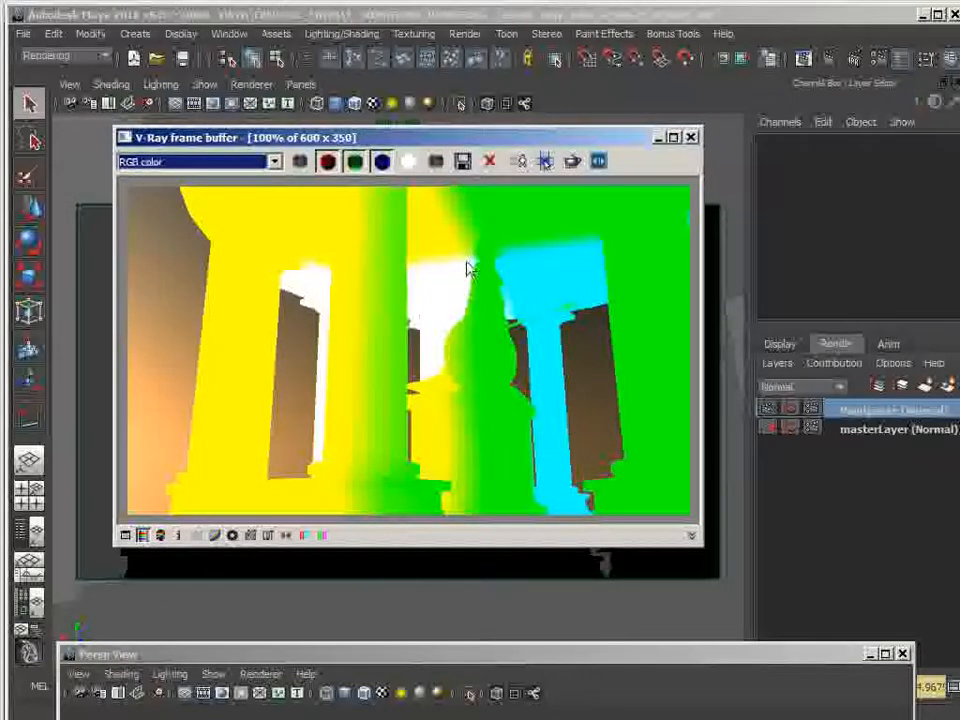
click(183, 168)
click(178, 200)
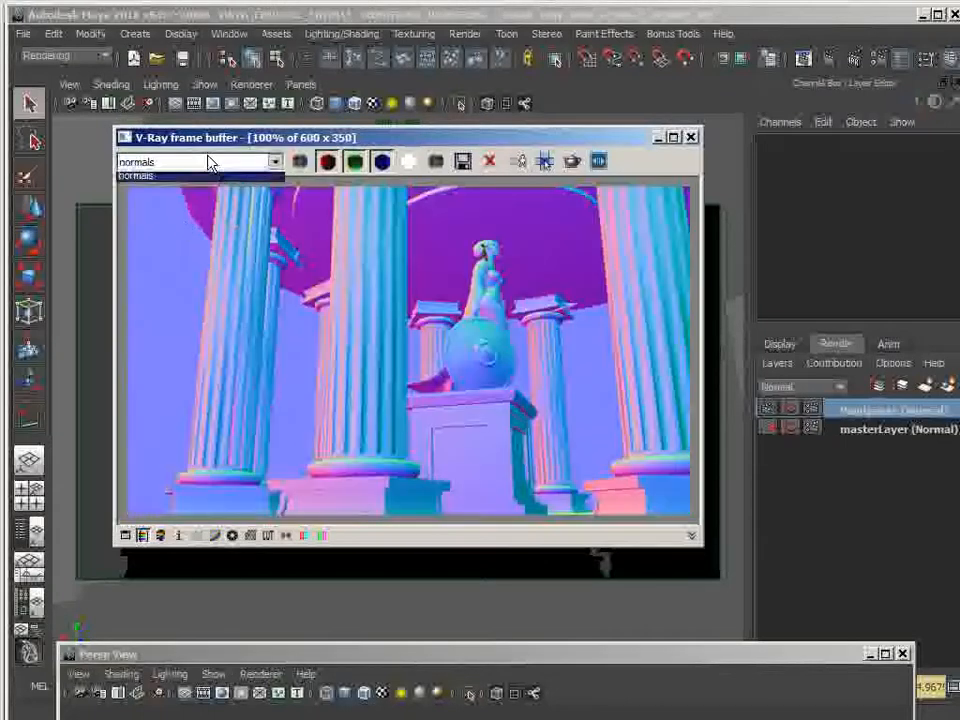
click(190, 180)
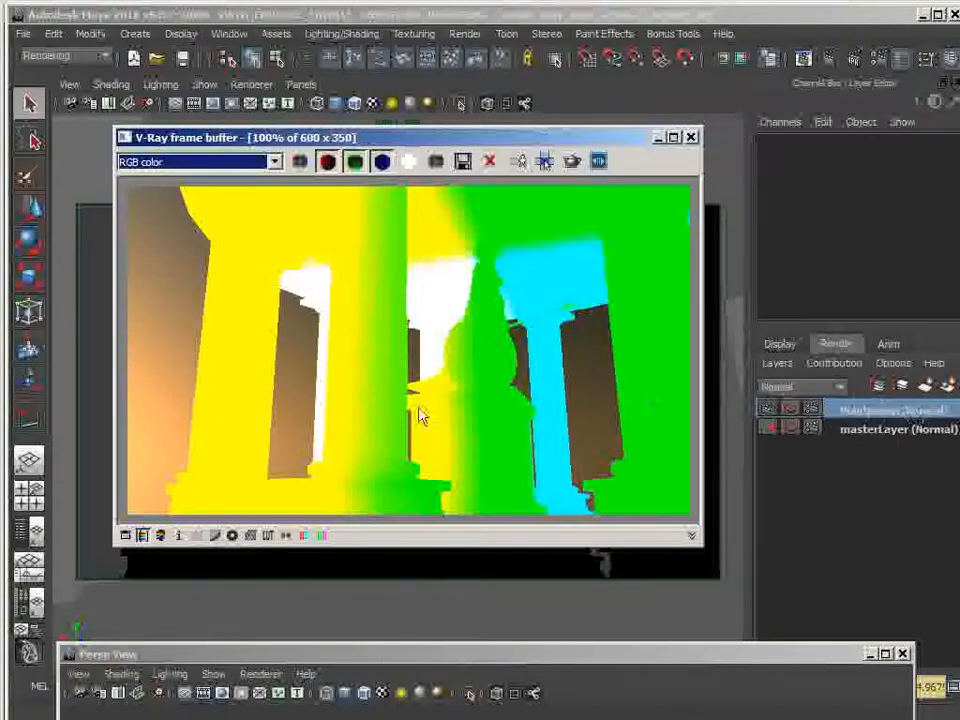
Compare the masterLayer and Pointpasse render layers in the camera view, ending on Pointpasse.
drag(487, 657, 490, 718)
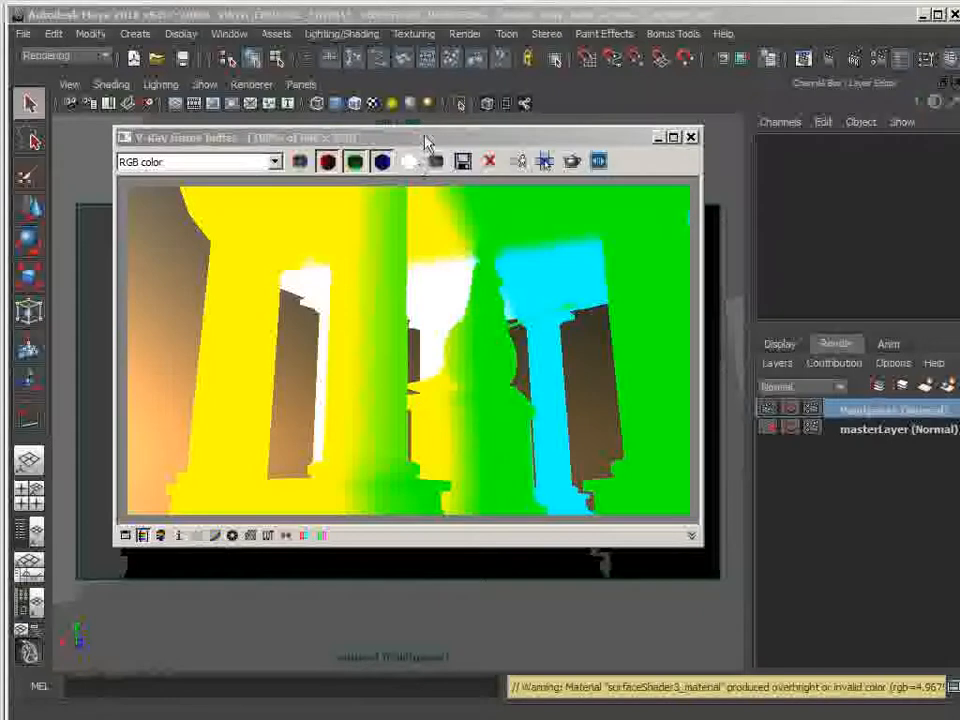
mouse_move(425, 143)
mouse_down()
mouse_move(426, 158)
mouse_move(433, 152)
mouse_up()
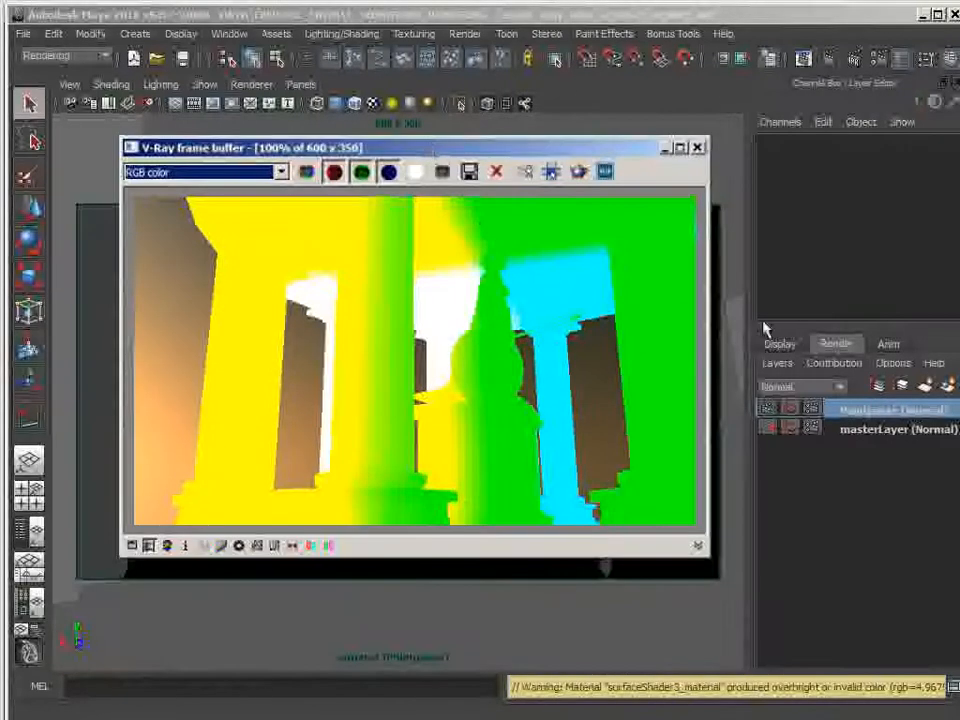
click(874, 432)
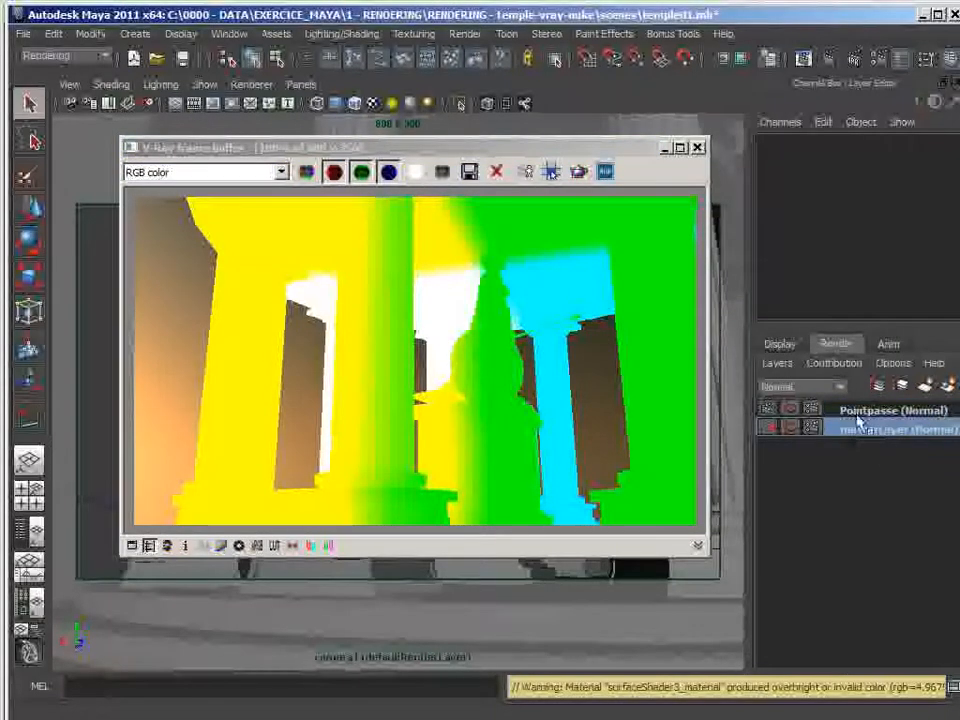
click(861, 428)
click(861, 414)
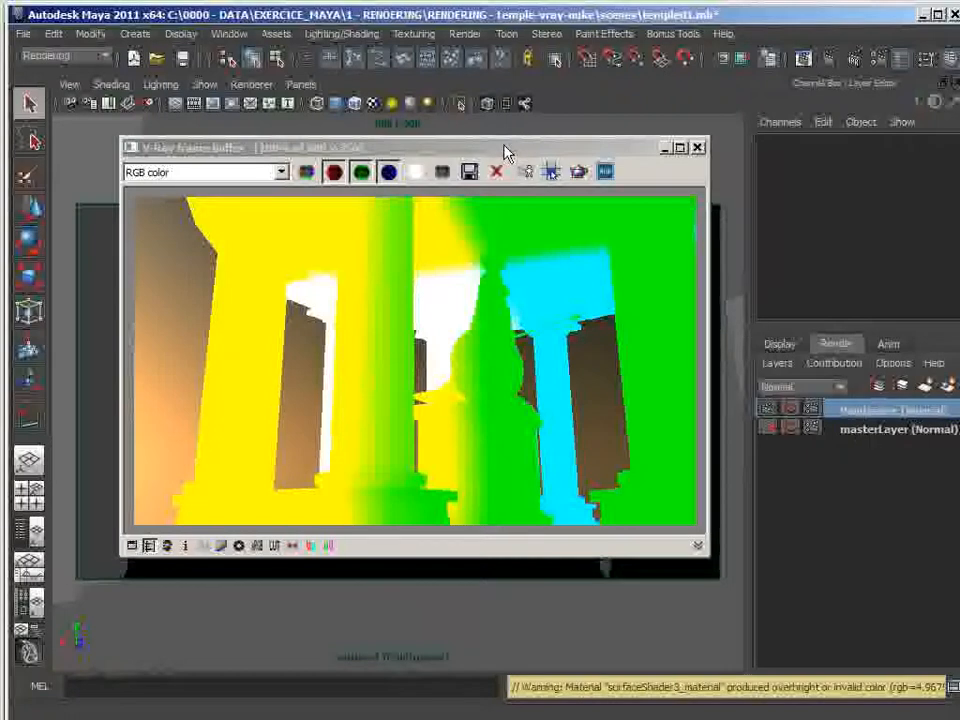
Clear the V-Ray frame buffer out of the way and add an Extra Tex render element in the Render Settings.
drag(508, 150, 959, 320)
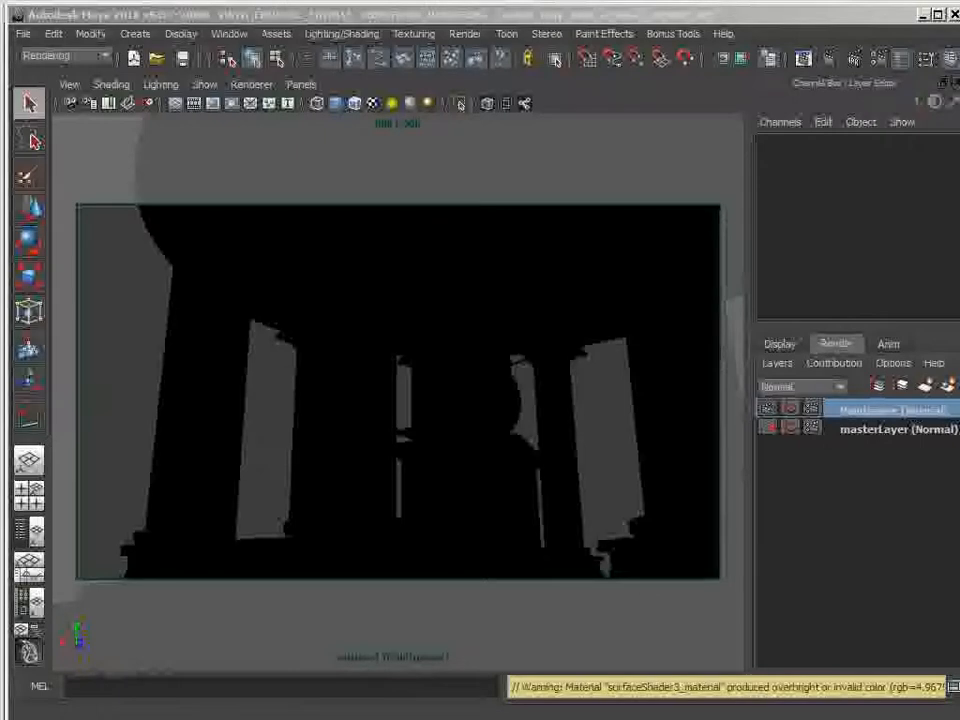
drag(959, 150, 660, 15)
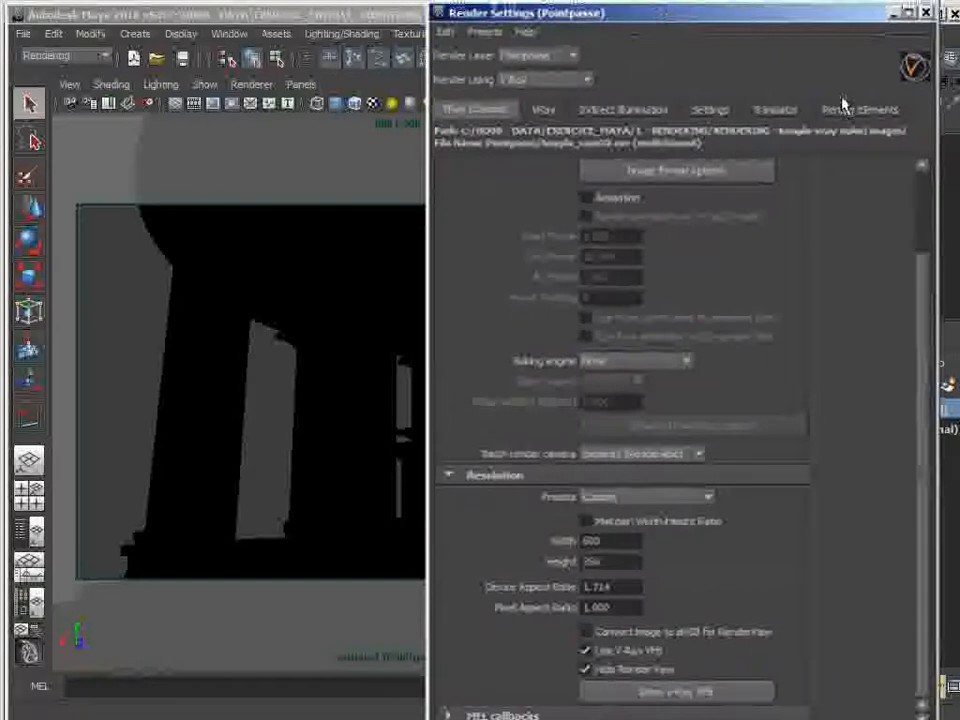
click(845, 110)
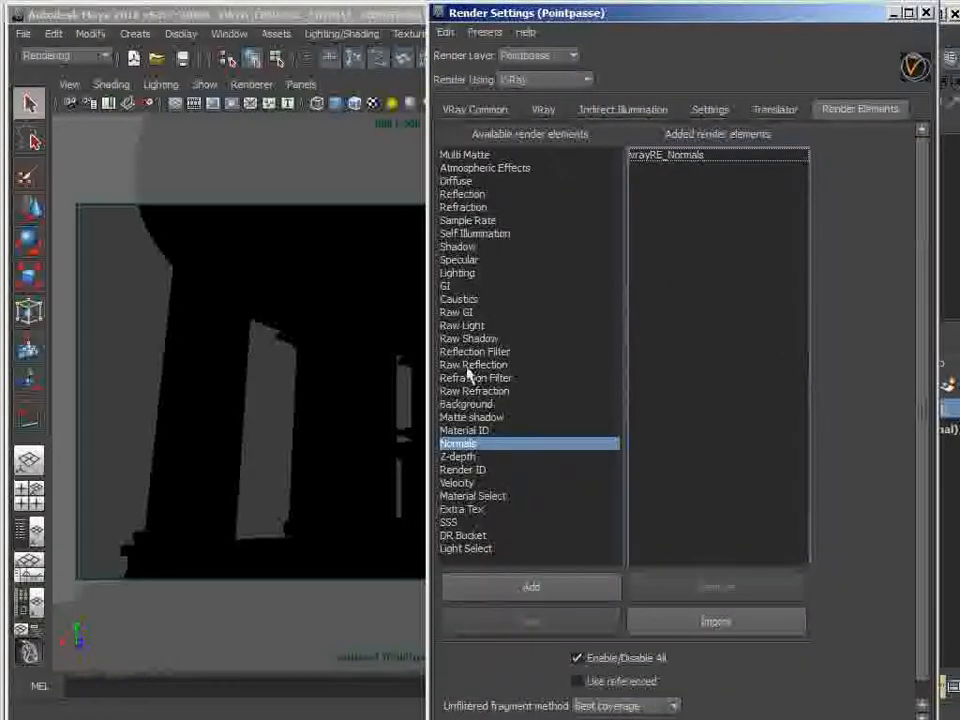
click(466, 509)
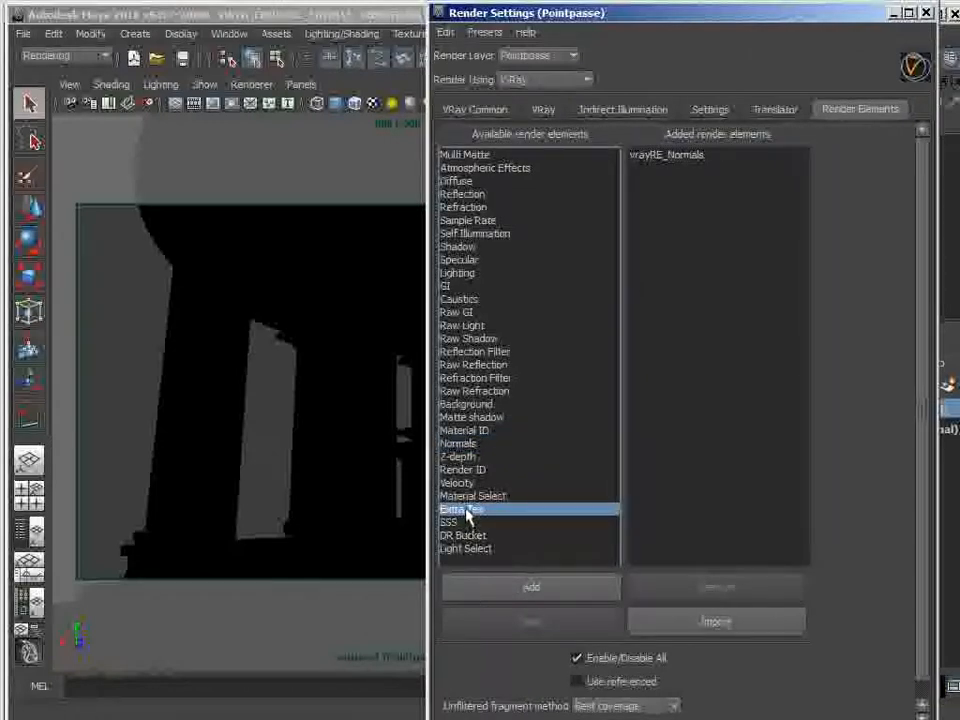
click(574, 586)
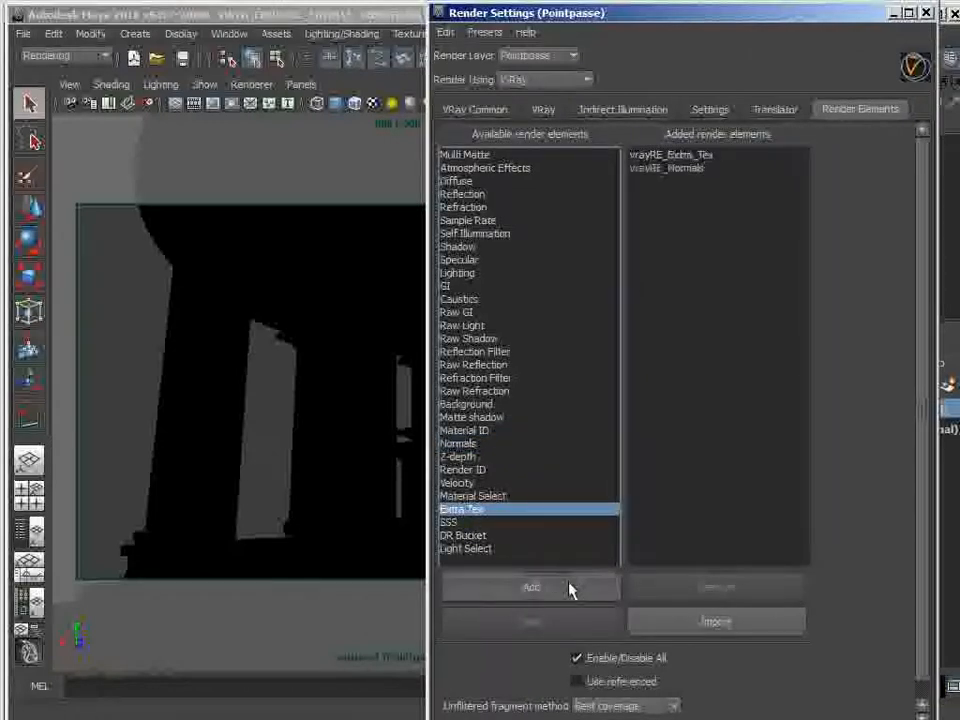
Show the attributes of the vrayRE_Extra_Tex element in the Attribute Editor, with its Extra Attributes expanded beside the Render Settings.
click(680, 158)
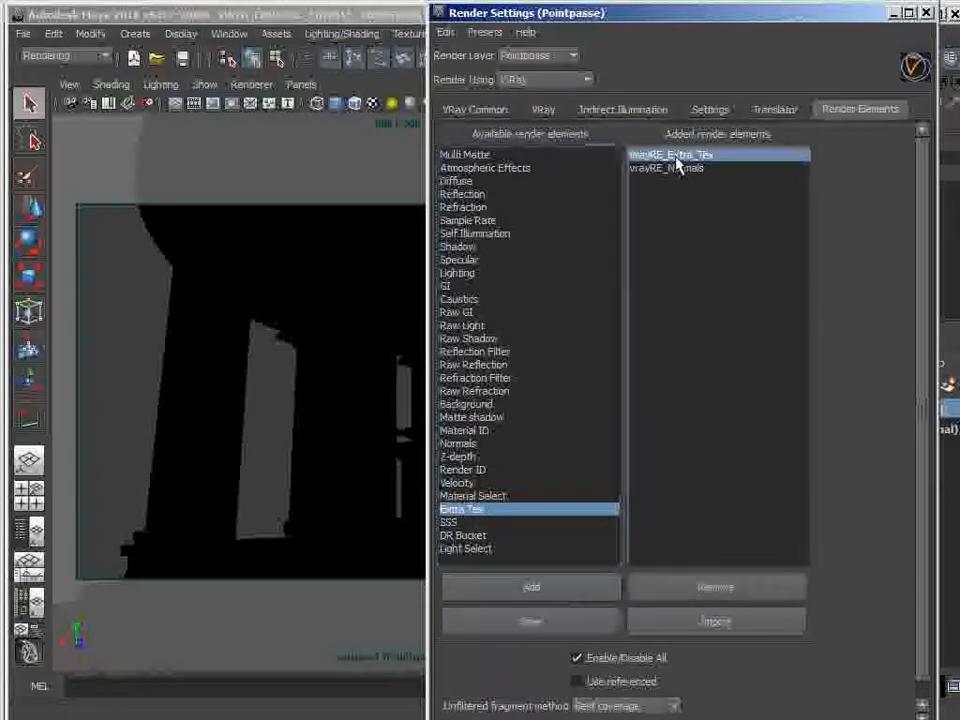
drag(722, 16, 375, 26)
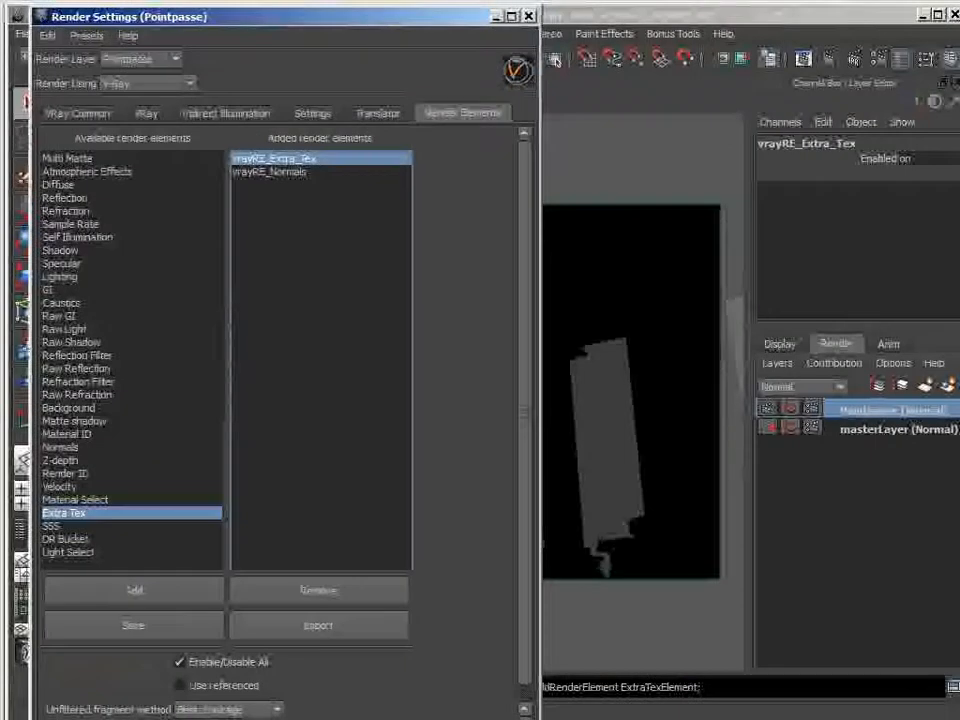
key(ctrl+a)
drag(426, 173, 516, 74)
click(476, 314)
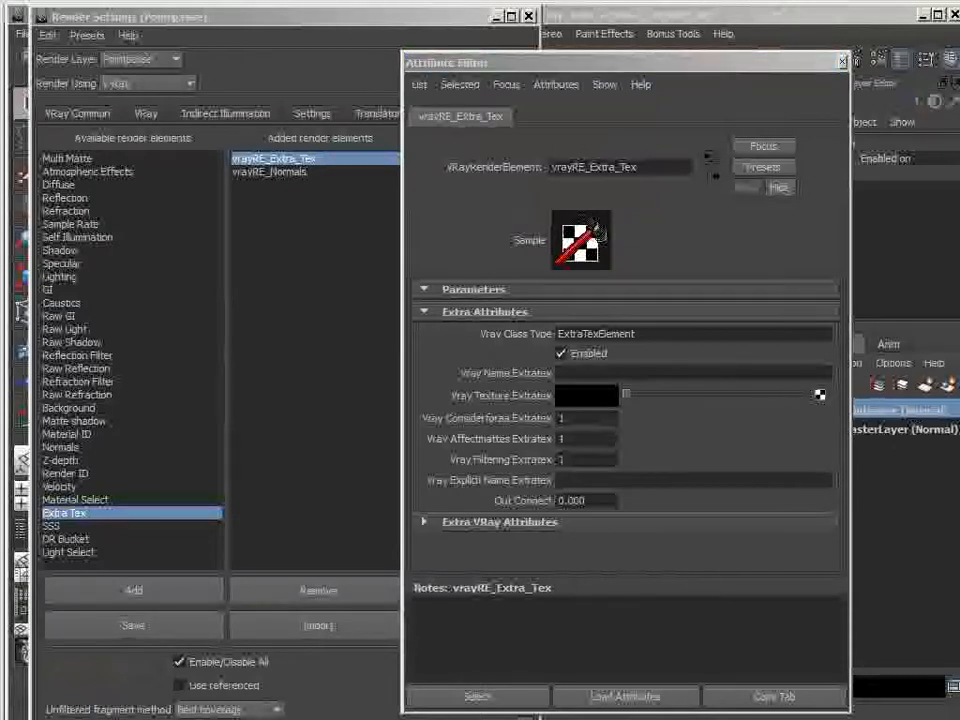
Bring up the Hypershade and connect samplerInfo3's pointWorld output to the vray_texture_extratex input of vrayRE_Extra_Tex.
drag(636, 305, 422, 71)
drag(660, 66, 362, 35)
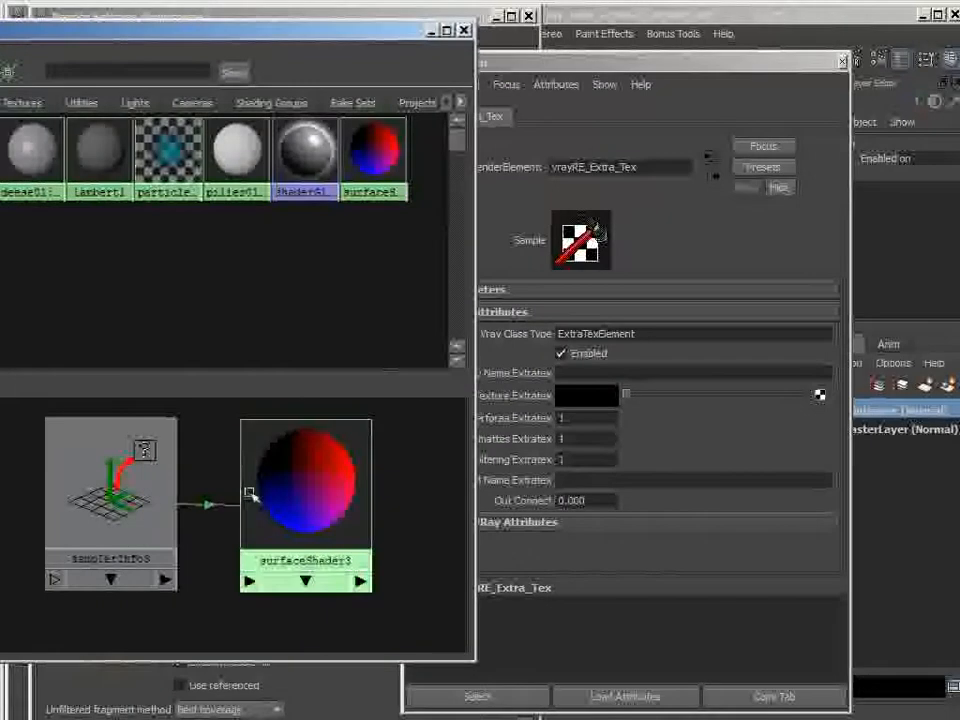
middle_drag(108, 508, 527, 400)
click(274, 257)
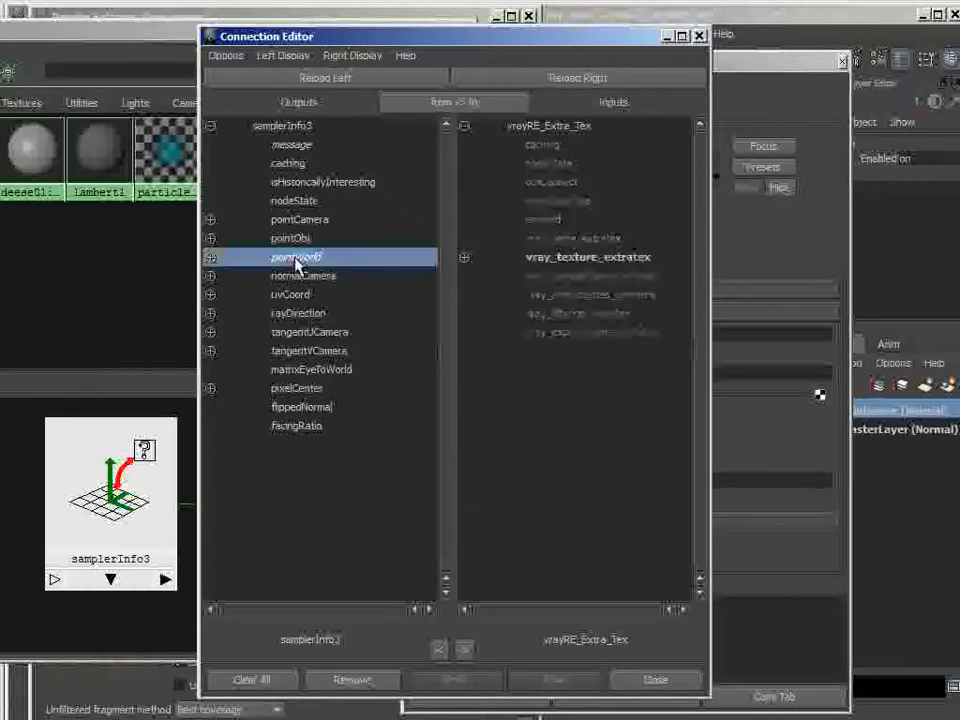
click(546, 259)
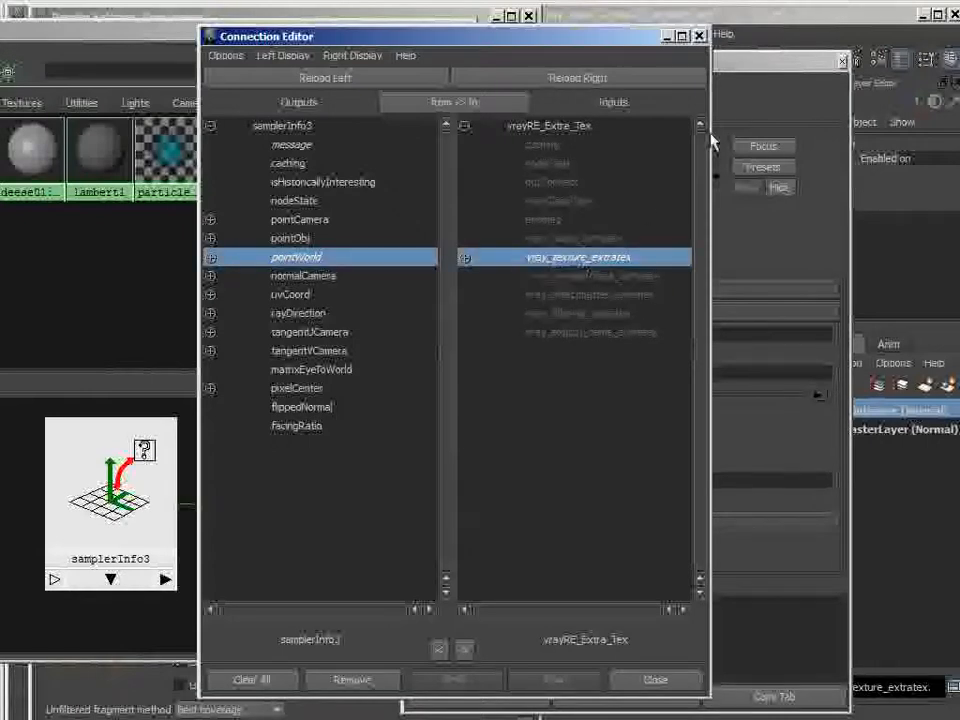
click(699, 36)
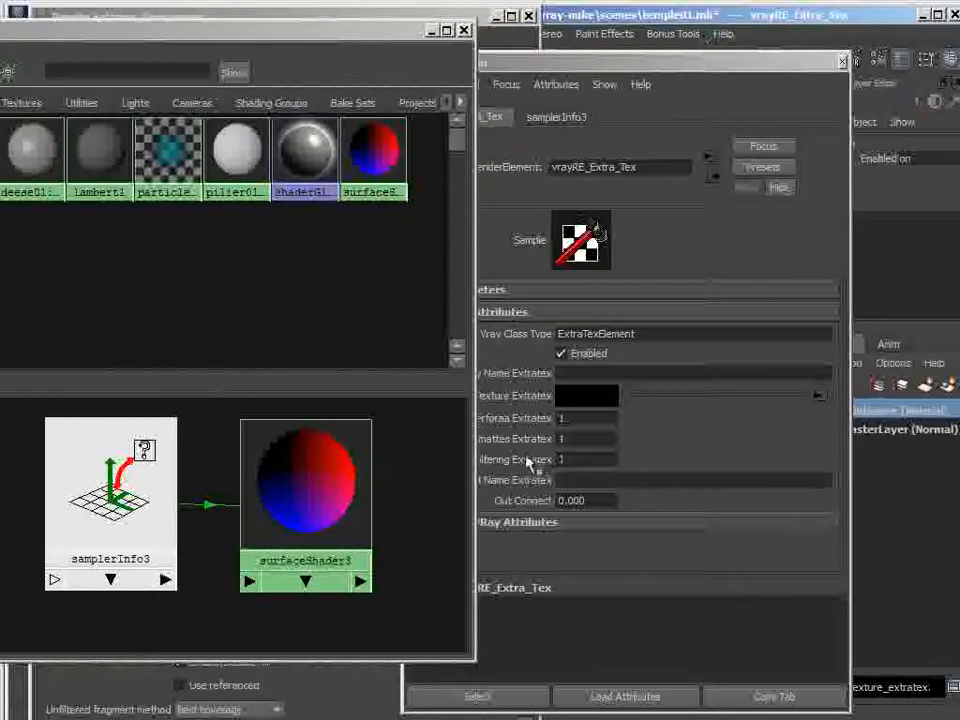
Move the Hypershade and Attribute Editor out of the way and reposition the Render Settings over the viewport.
drag(278, 31, 0, 40)
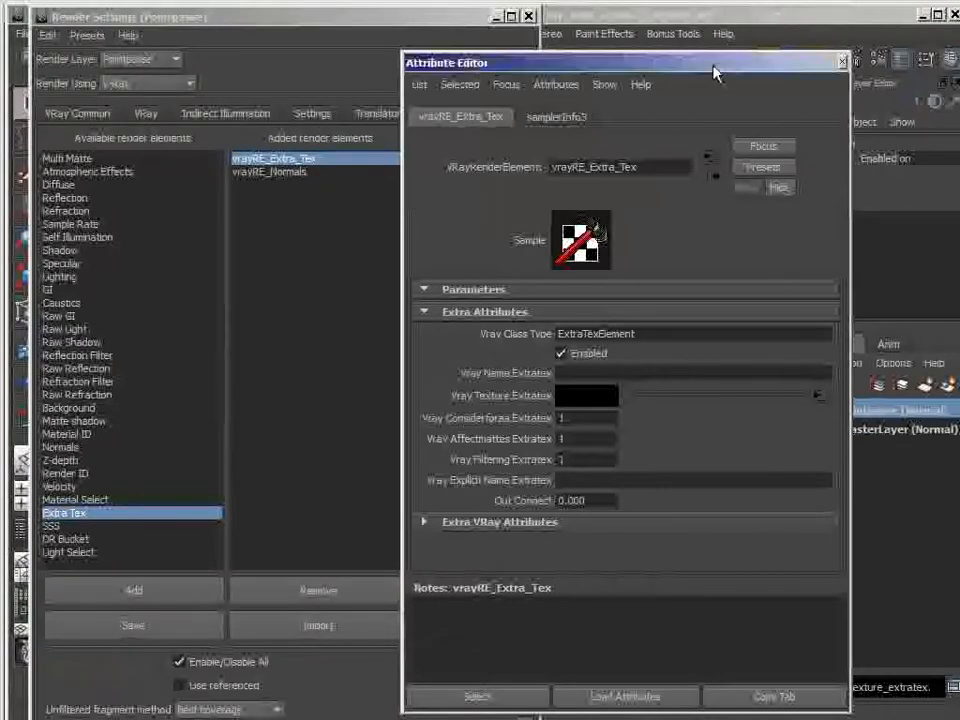
drag(713, 66, 959, 147)
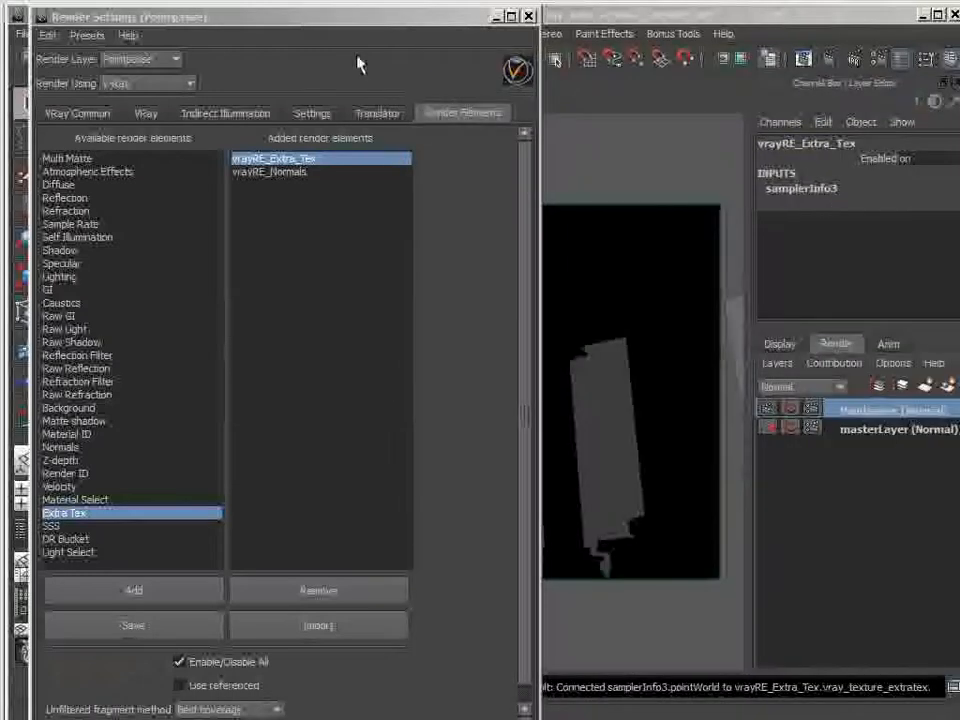
drag(391, 28, 648, 52)
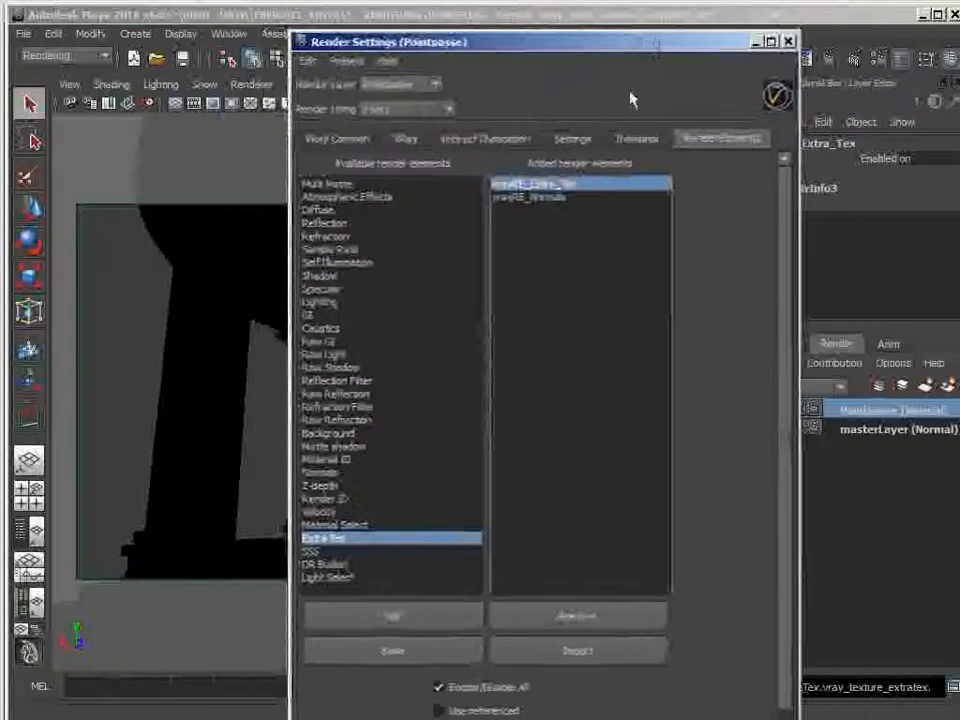